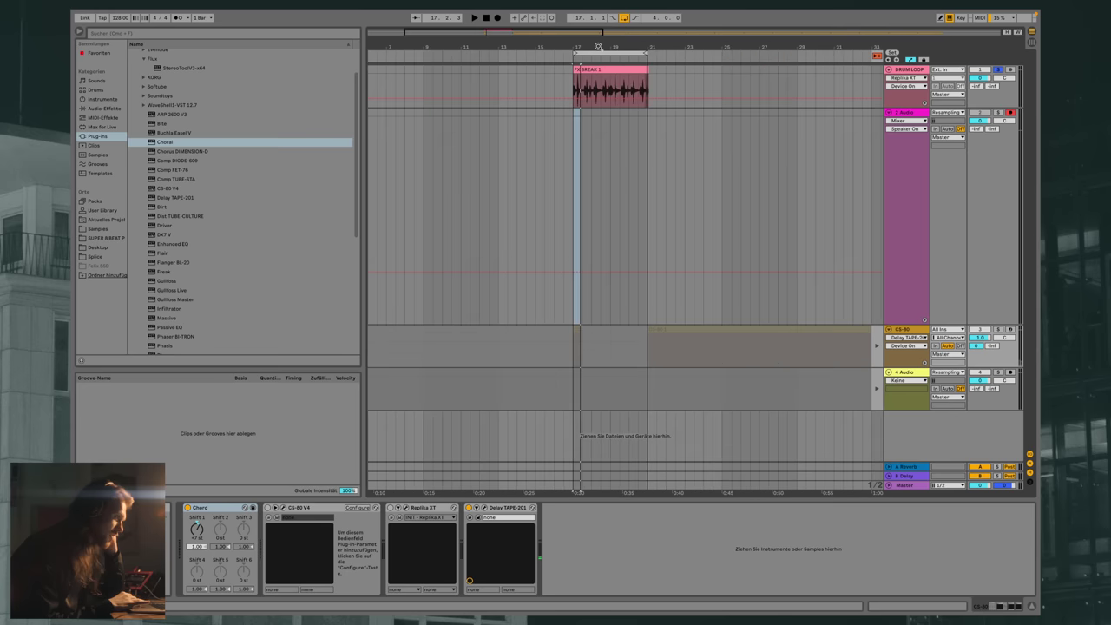
Bypass the Delay TAPE-201 effect on the CS-80 track and play the drum loop from bar 17
{"action": "left_click", "coordinate": [889, 69]}
{"action": "left_click", "coordinate": [889, 70]}
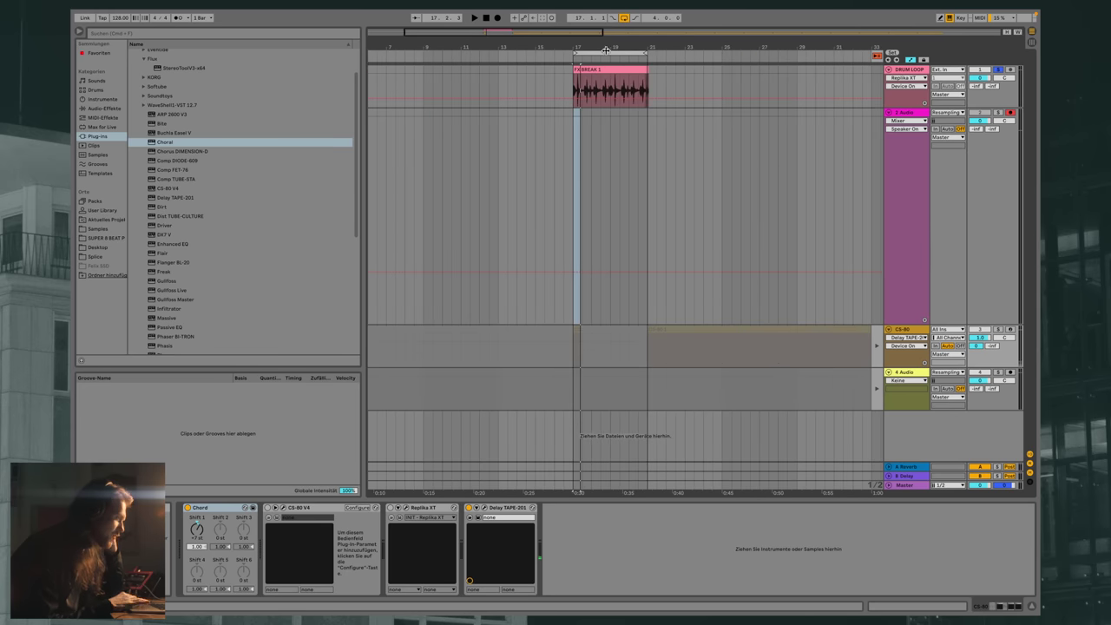
{"action": "left_click_drag", "start_coordinate": [624, 48], "coordinate": [630, 47]}
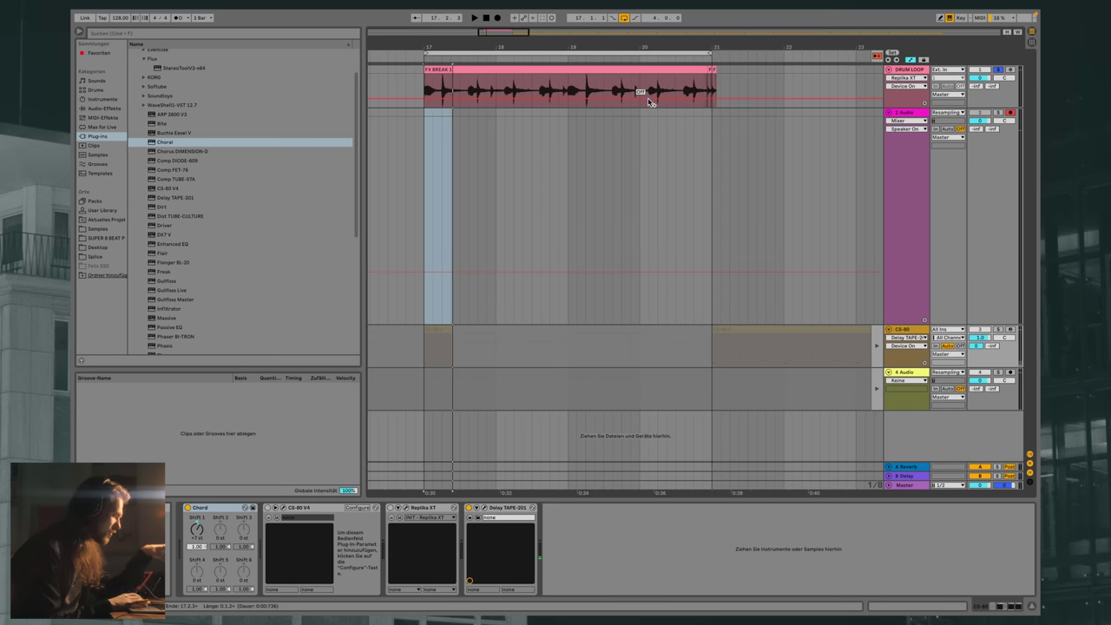
{"action": "left_click", "coordinate": [469, 507]}
{"action": "key", "text": "space"}
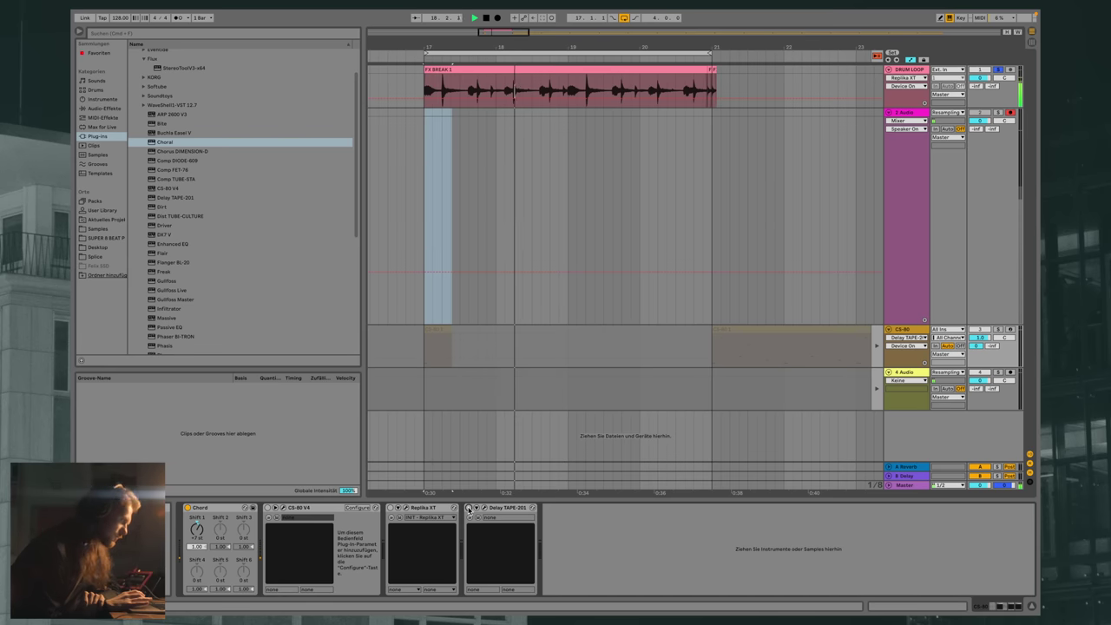
{"action": "key", "text": "space"}
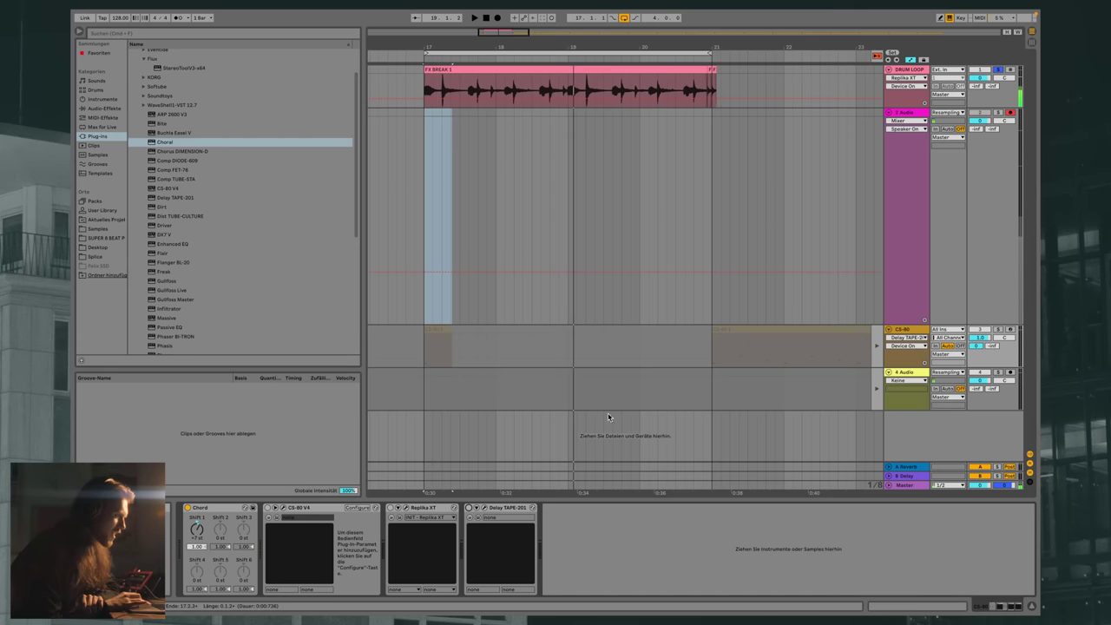
Play back the short final FX BREAK 1 clip that starts at bar 21 of the DRUM LOOP track
{"action": "left_click_drag", "start_coordinate": [714, 47], "coordinate": [671, 45]}
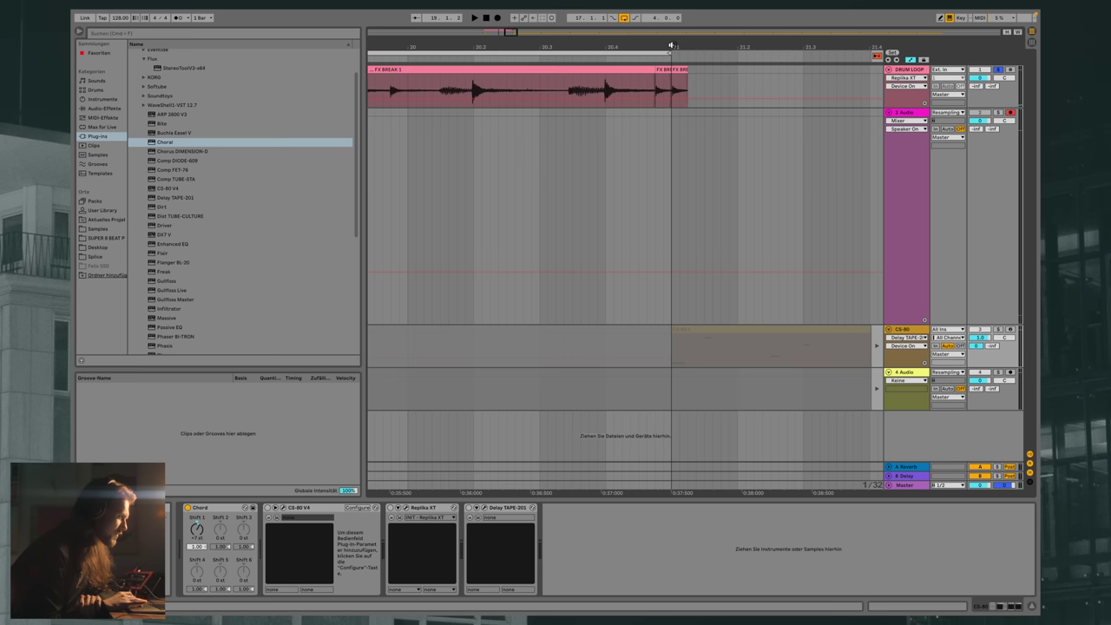
{"action": "left_click", "coordinate": [681, 70]}
{"action": "key", "text": "space"}
{"action": "key", "text": "space"}
{"action": "left_click_drag", "start_coordinate": [681, 49], "coordinate": [681, 54]}
Enable Replika XT on the DRUM LOOP track and switch its delay style to Modern
{"action": "left_click", "coordinate": [188, 508]}
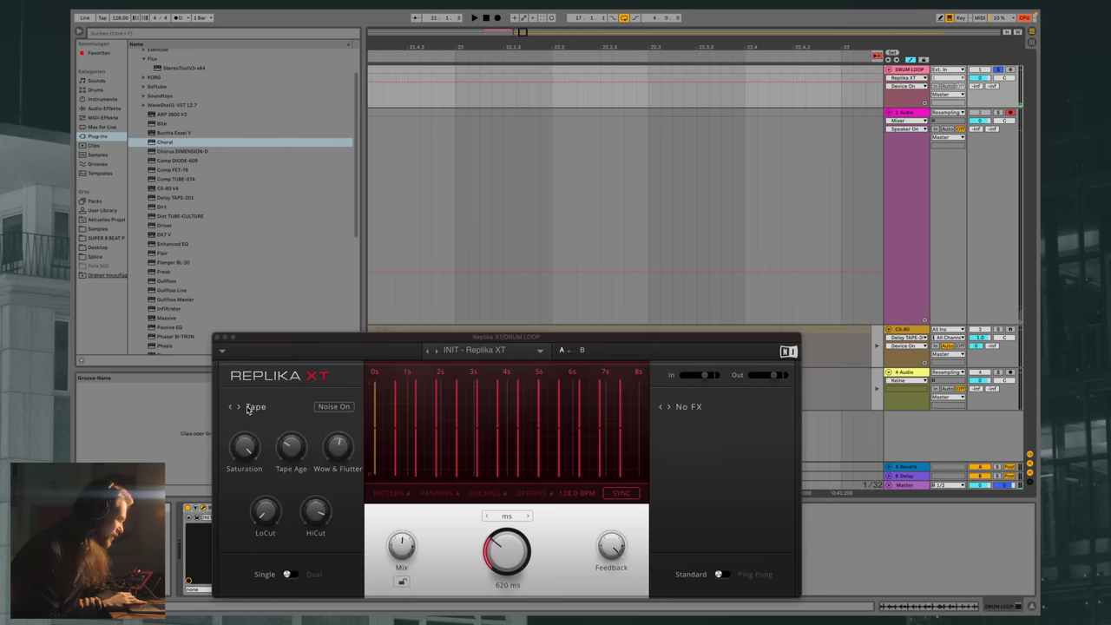
{"action": "left_click_drag", "start_coordinate": [272, 335], "coordinate": [213, 198]}
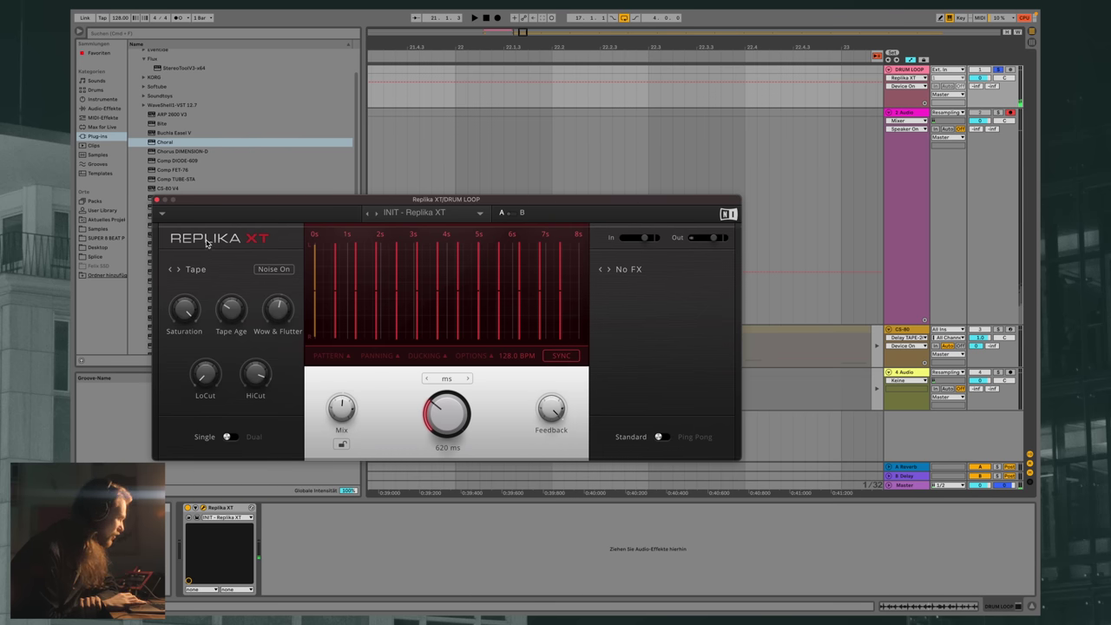
{"action": "left_click", "coordinate": [193, 271]}
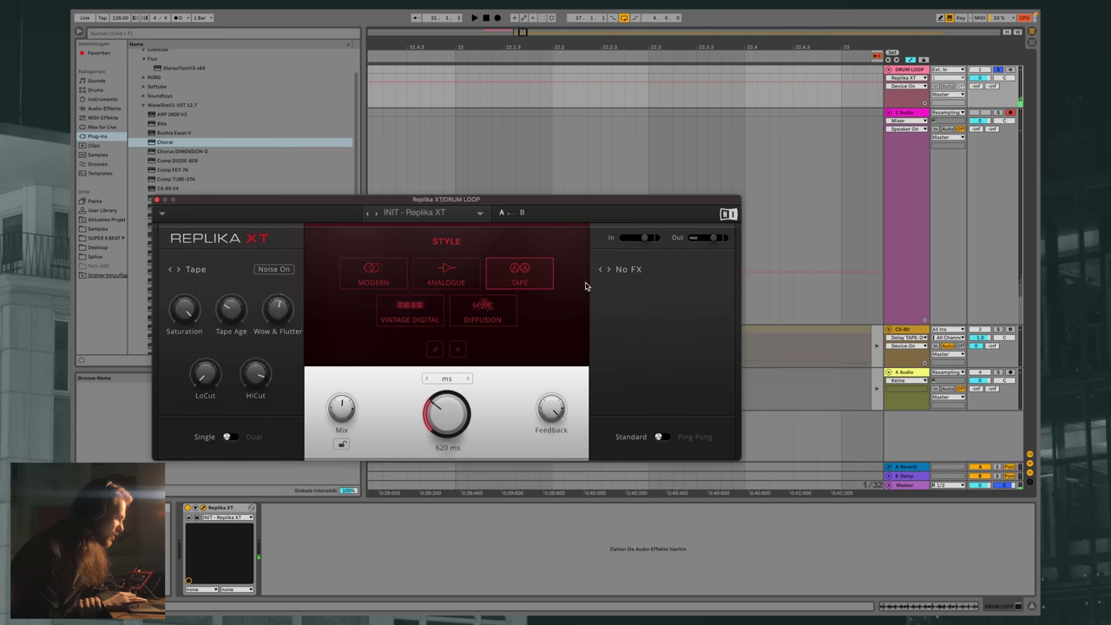
{"action": "left_click", "coordinate": [363, 277]}
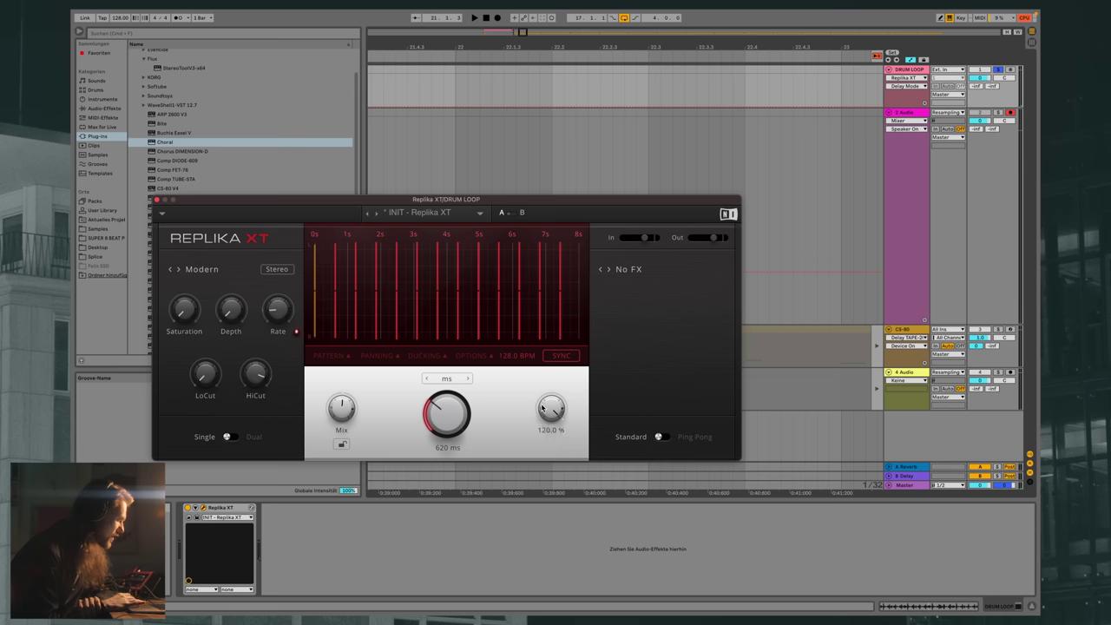
Lower Replika XT's feedback, set its mix to 67% / 33%, and close the plug-in window
{"action": "left_click_drag", "start_coordinate": [550, 405], "coordinate": [547, 427]}
{"action": "left_click_drag", "start_coordinate": [336, 420], "coordinate": [335, 438]}
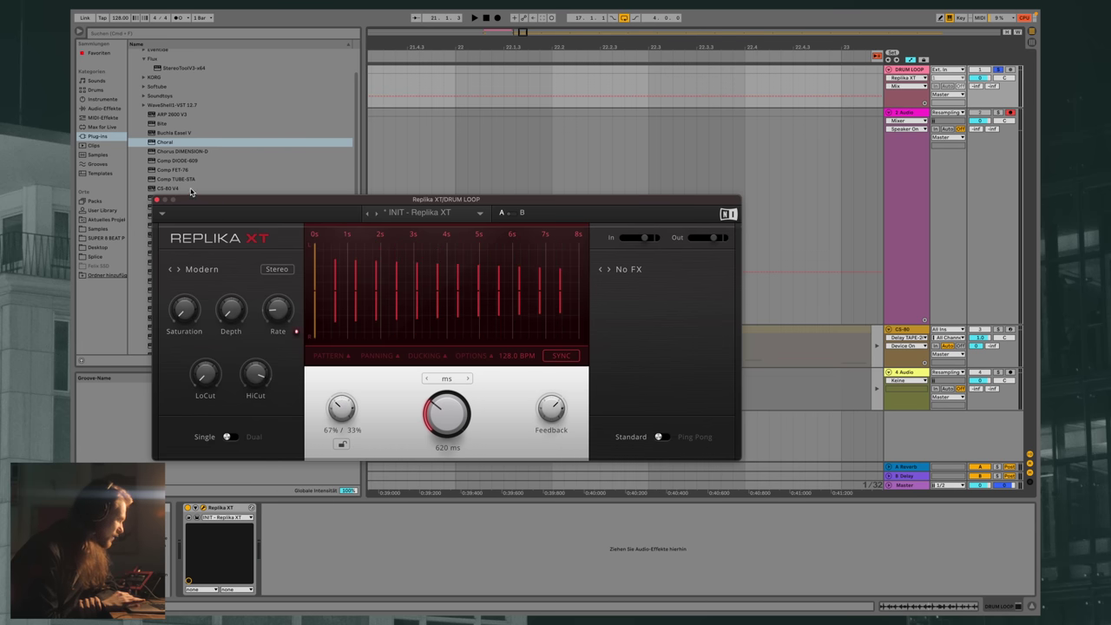
{"action": "left_click", "coordinate": [157, 199]}
Record the final FX BREAK 1 clip with its Modern delay repeats onto the 2 Audio track
{"action": "scroll", "coordinate": [476, 189], "scroll_direction": "left", "scroll_amount": 5}
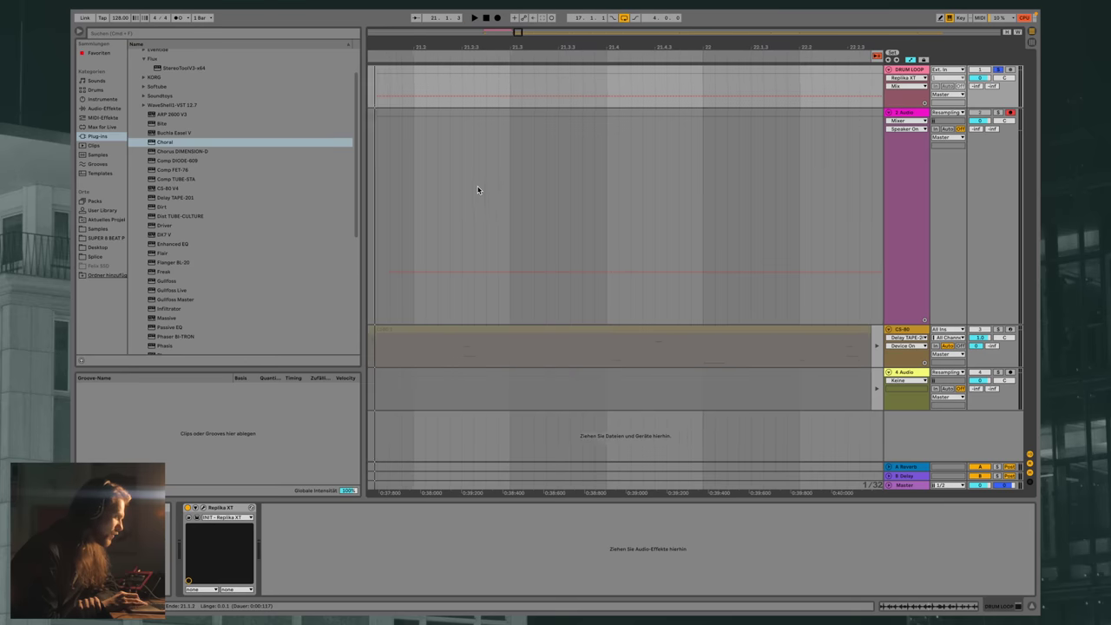
{"action": "scroll", "coordinate": [476, 190], "scroll_direction": "left", "scroll_amount": 5}
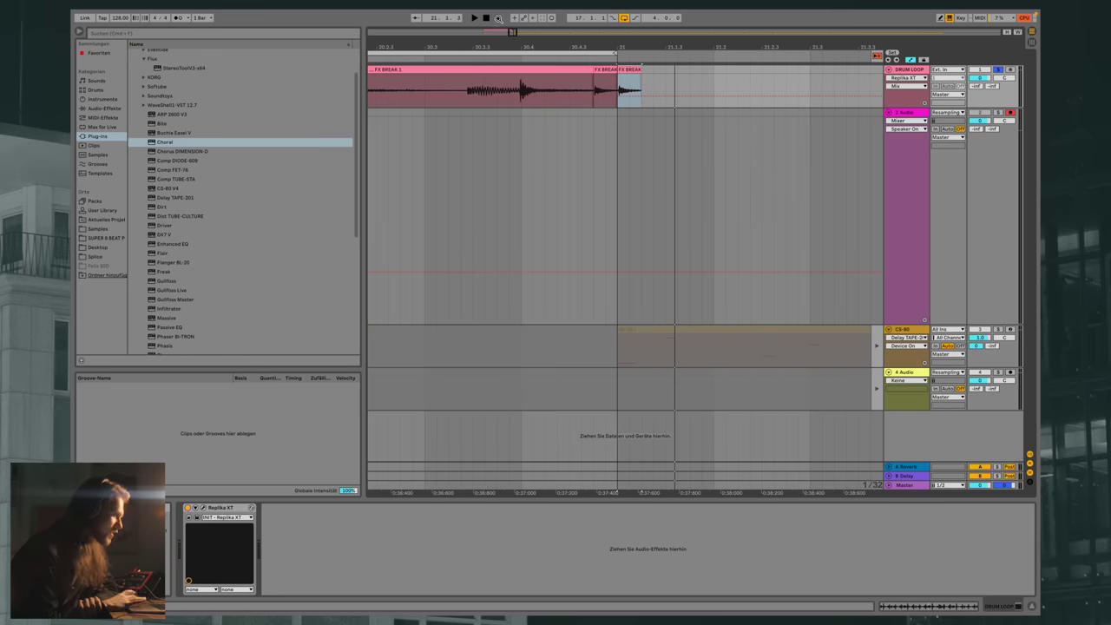
{"action": "left_click", "coordinate": [498, 18]}
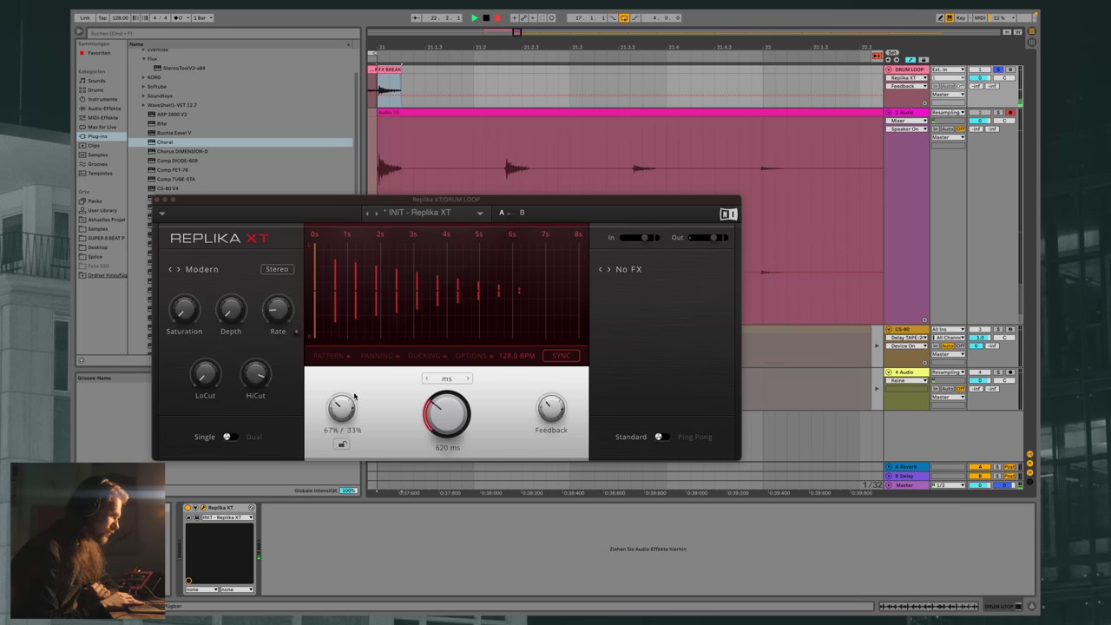
{"action": "left_click", "coordinate": [157, 201]}
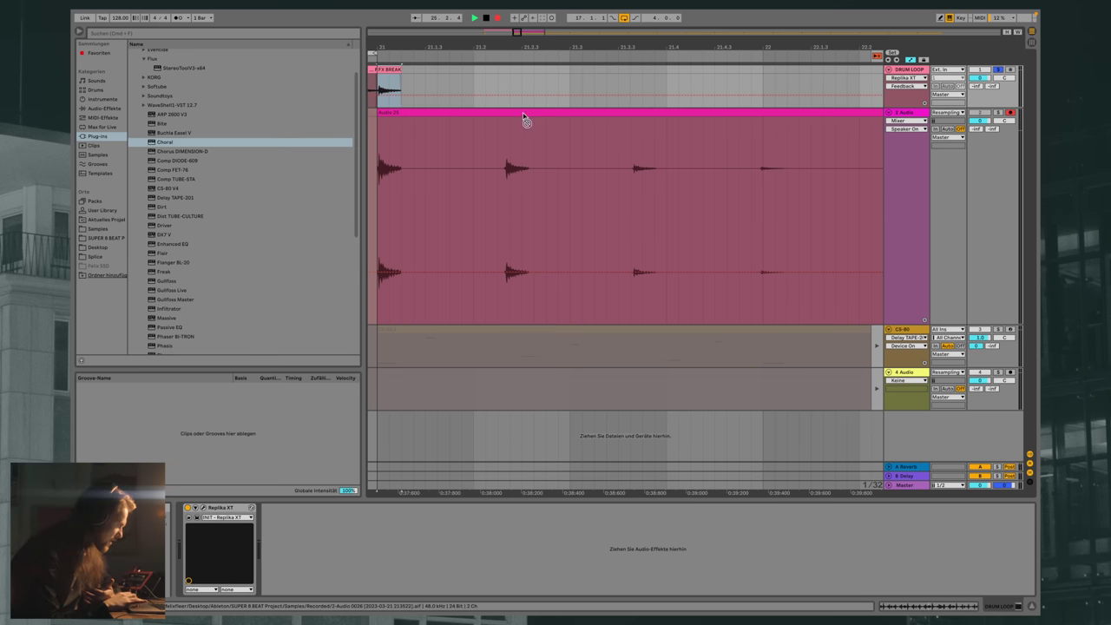
Inspect the first delay repeat's waveform in the 2 Audio recording up close and stop recording
{"action": "left_click_drag", "start_coordinate": [457, 44], "coordinate": [454, 120]}
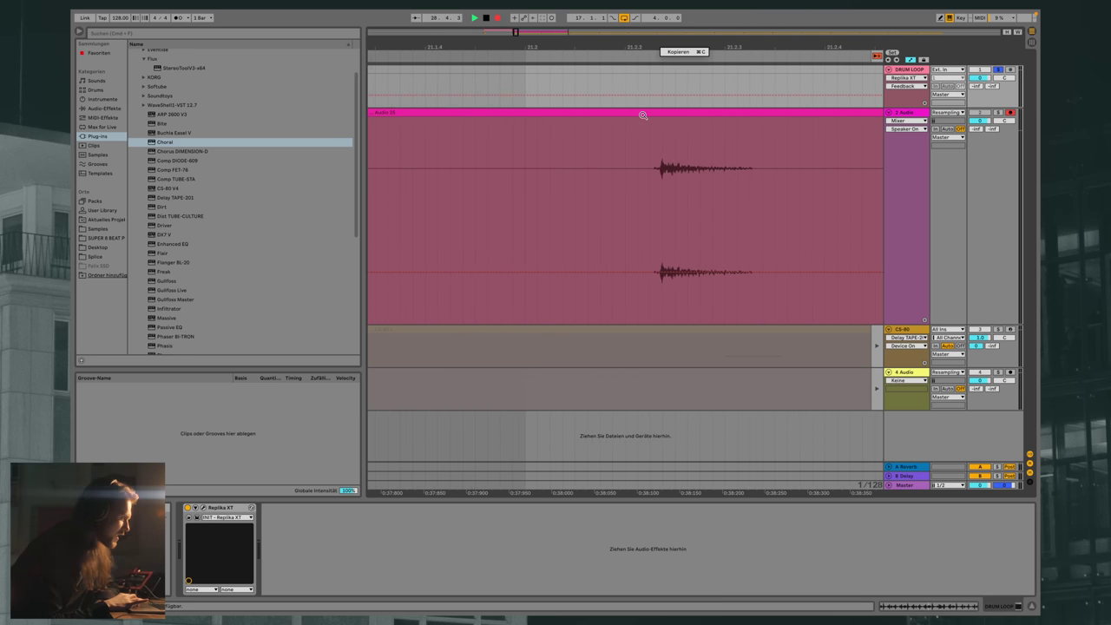
{"action": "left_click_drag", "start_coordinate": [671, 49], "coordinate": [671, 87]}
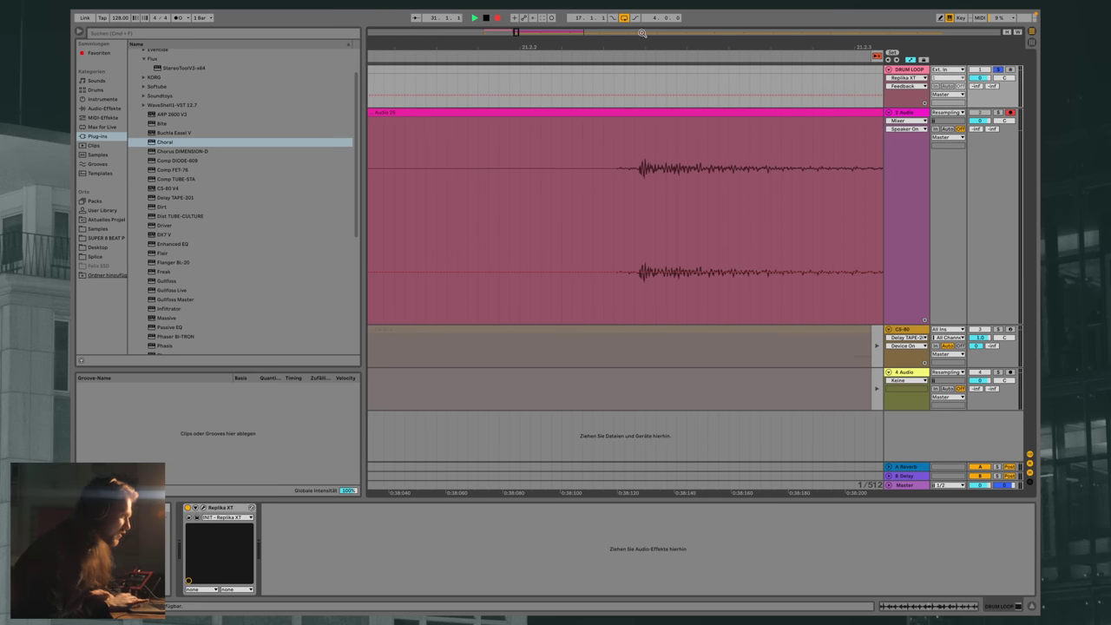
{"action": "mouse_move", "coordinate": [619, 47]}
{"action": "left_mouse_down"}
{"action": "mouse_move", "coordinate": [691, 13]}
{"action": "mouse_move", "coordinate": [679, 44]}
{"action": "left_mouse_up"}
{"action": "key", "text": "space"}
Copy the first delay repeat on the 2 Audio track and paste it directly after the original hit
{"action": "left_click", "coordinate": [680, 171]}
{"action": "left_click_drag", "start_coordinate": [675, 170], "coordinate": [727, 153]}
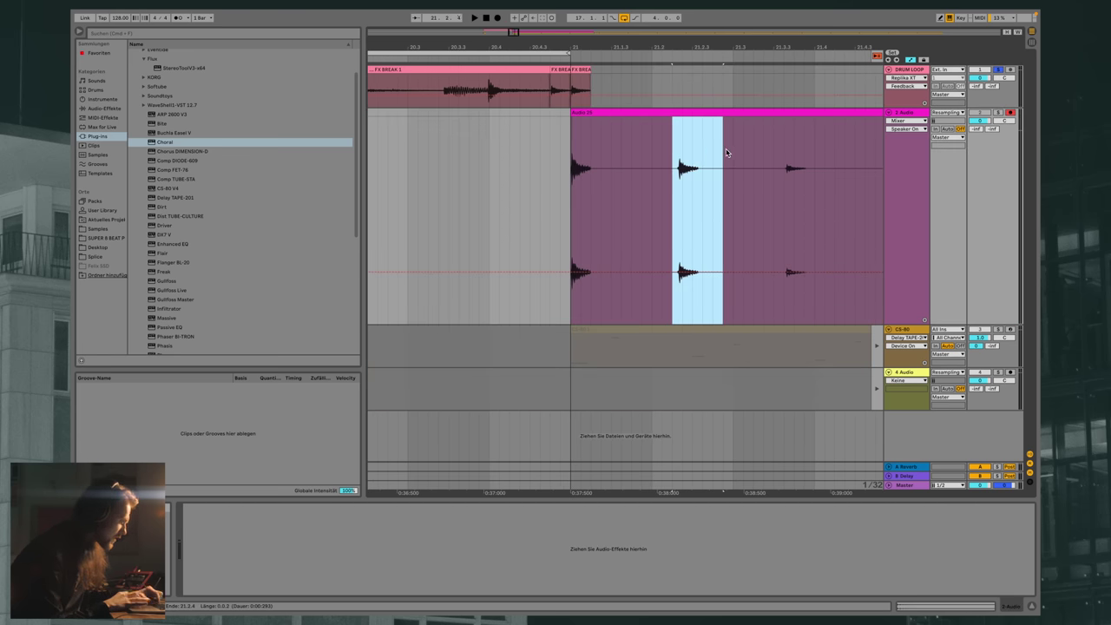
{"action": "left_click", "coordinate": [592, 142]}
{"action": "left_click_drag", "start_coordinate": [592, 142], "coordinate": [713, 129]}
{"action": "left_click", "coordinate": [595, 132]}
{"action": "key", "text": "super+v"}
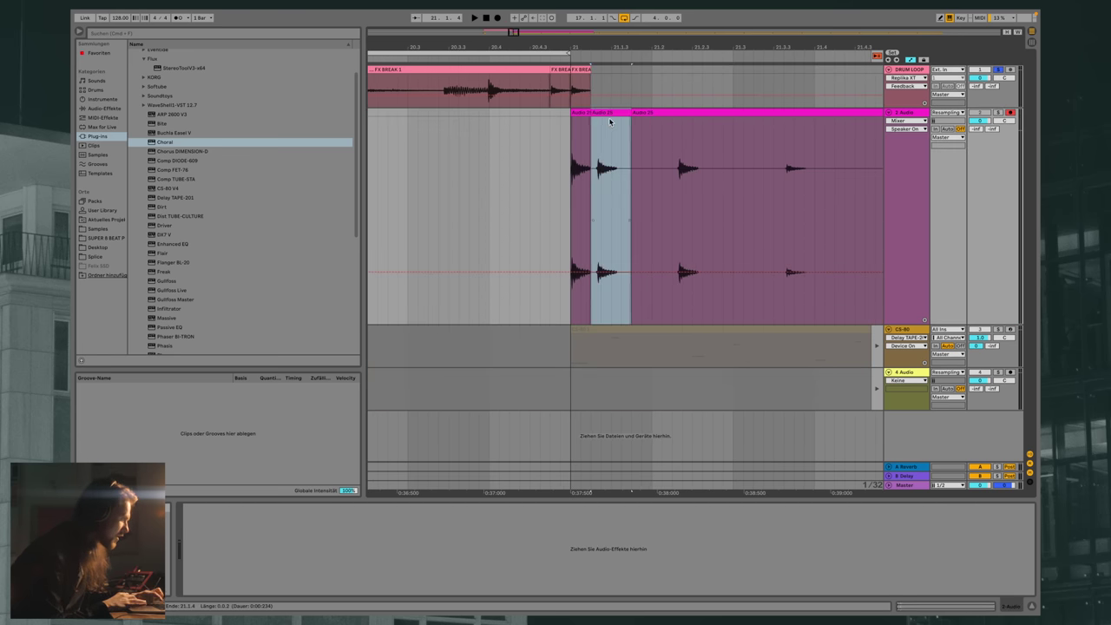
Raise the pasted repeat's clip gain to about 4 dB and compare its waveform with the original hit
{"action": "double_click", "coordinate": [610, 112]}
{"action": "left_click_drag", "start_coordinate": [331, 297], "coordinate": [331, 293]}
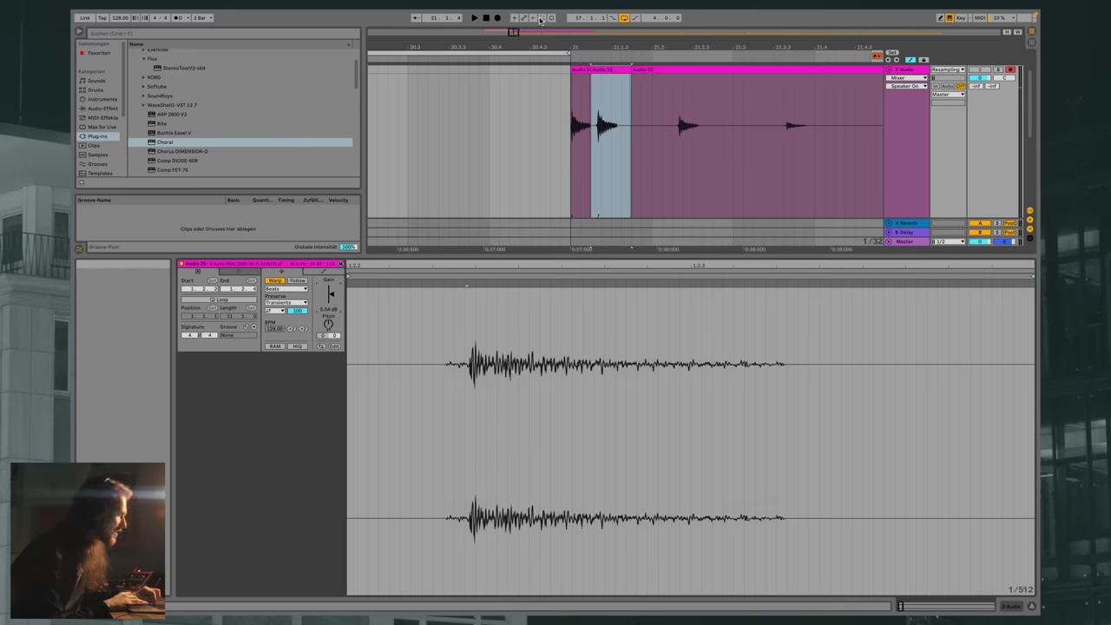
{"action": "left_click_drag", "start_coordinate": [587, 48], "coordinate": [529, 110]}
{"action": "left_click_drag", "start_coordinate": [529, 46], "coordinate": [530, 46]}
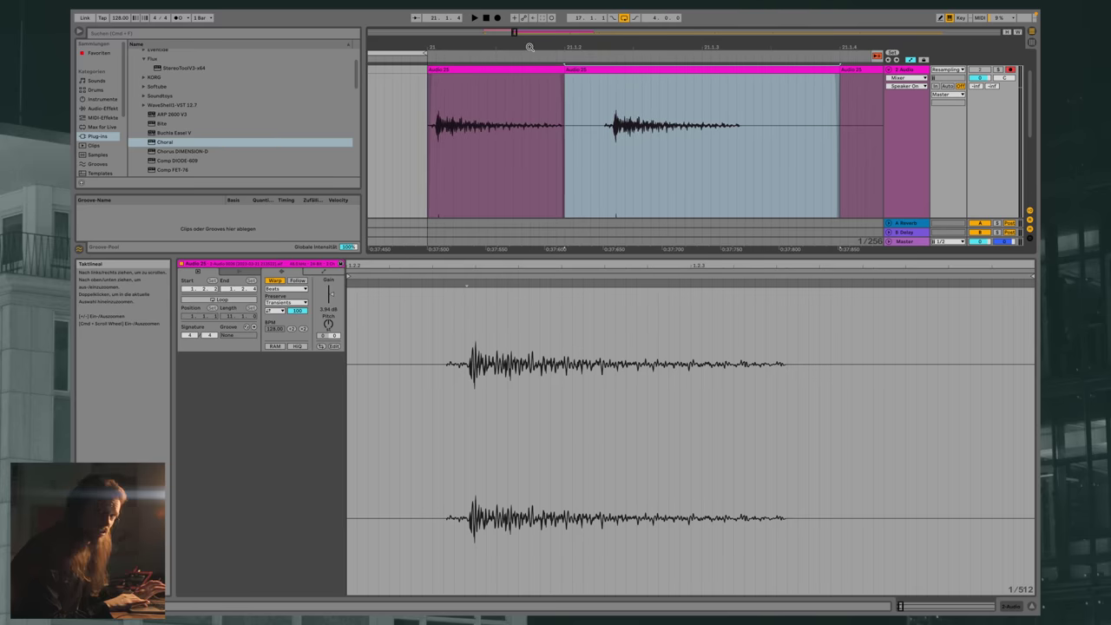
{"action": "left_click_drag", "start_coordinate": [560, 47], "coordinate": [560, 13]}
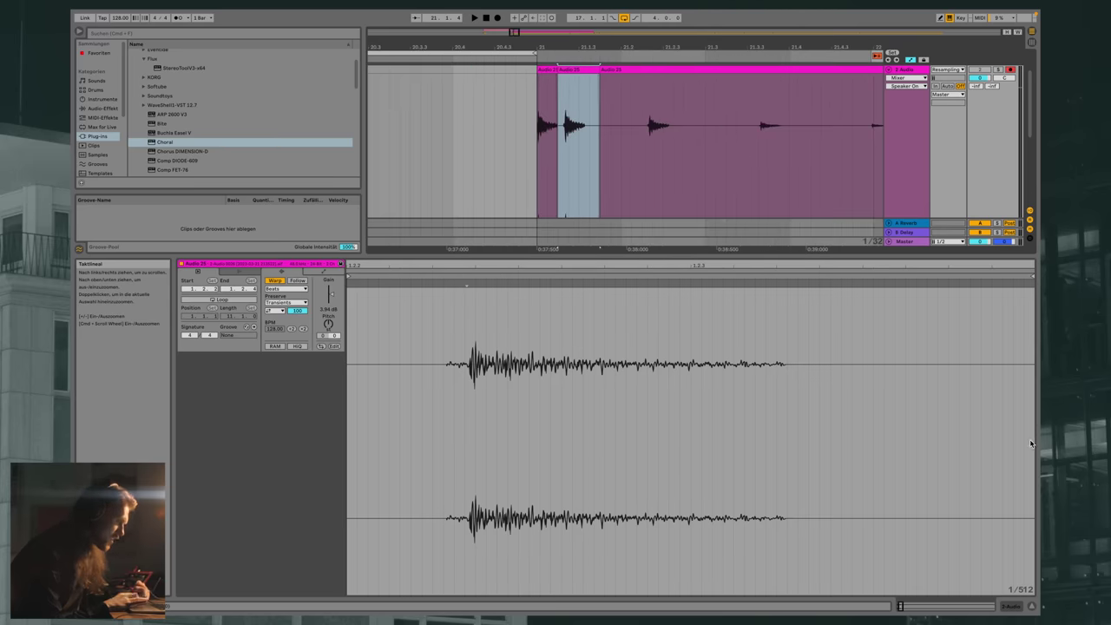
{"action": "left_click", "coordinate": [1032, 606]}
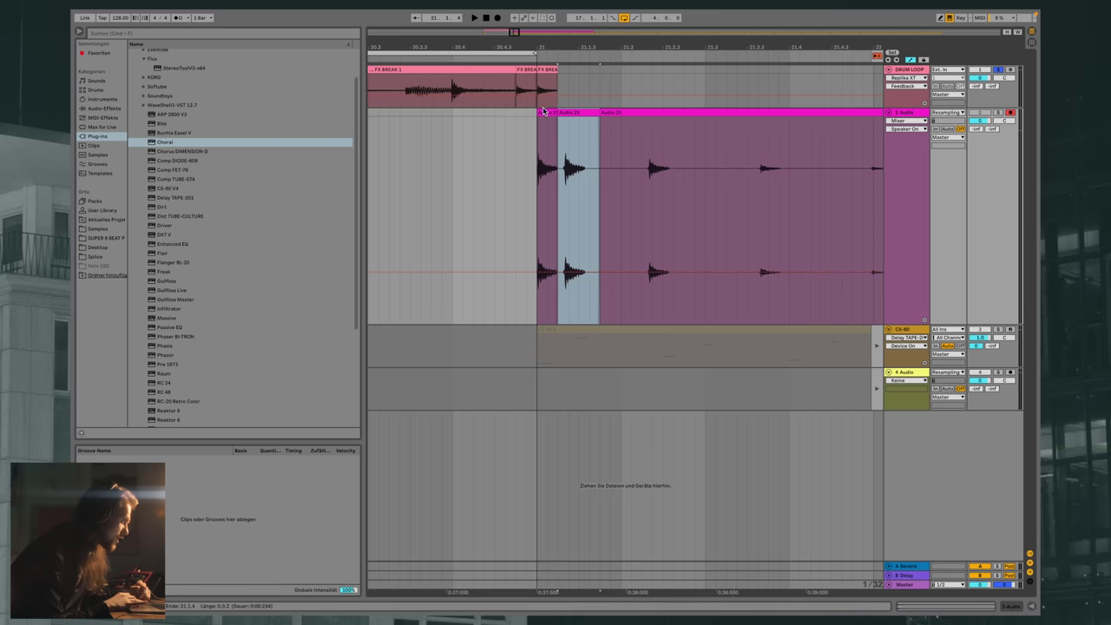
Delete all recorded clips from the 2 Audio track
{"action": "left_click_drag", "start_coordinate": [553, 114], "coordinate": [696, 120]}
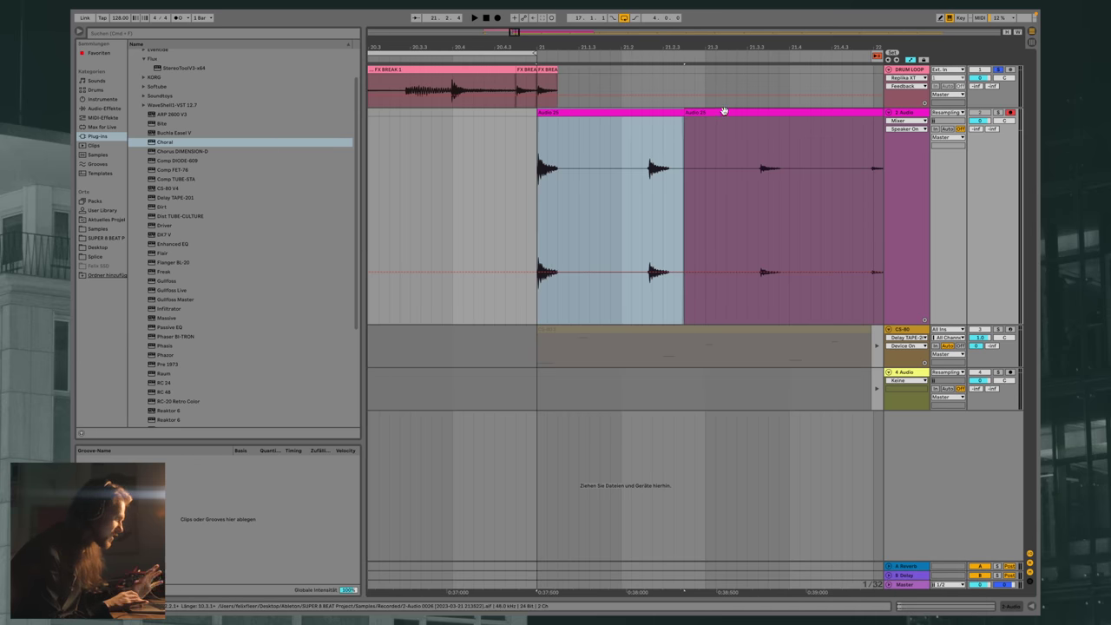
{"action": "left_click", "coordinate": [717, 114]}
{"action": "key", "text": "Delete"}
{"action": "left_click", "coordinate": [615, 113]}
{"action": "key", "text": "Delete"}
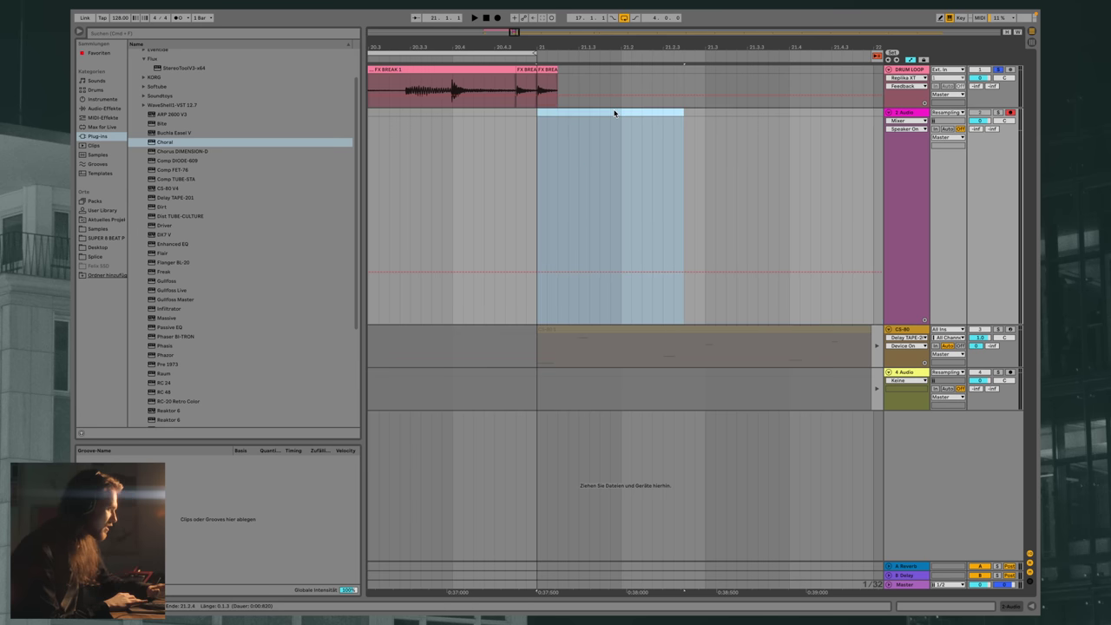
Reopen Replika XT on the DRUM LOOP track and switch its delay style to Tape
{"action": "left_click", "coordinate": [908, 71]}
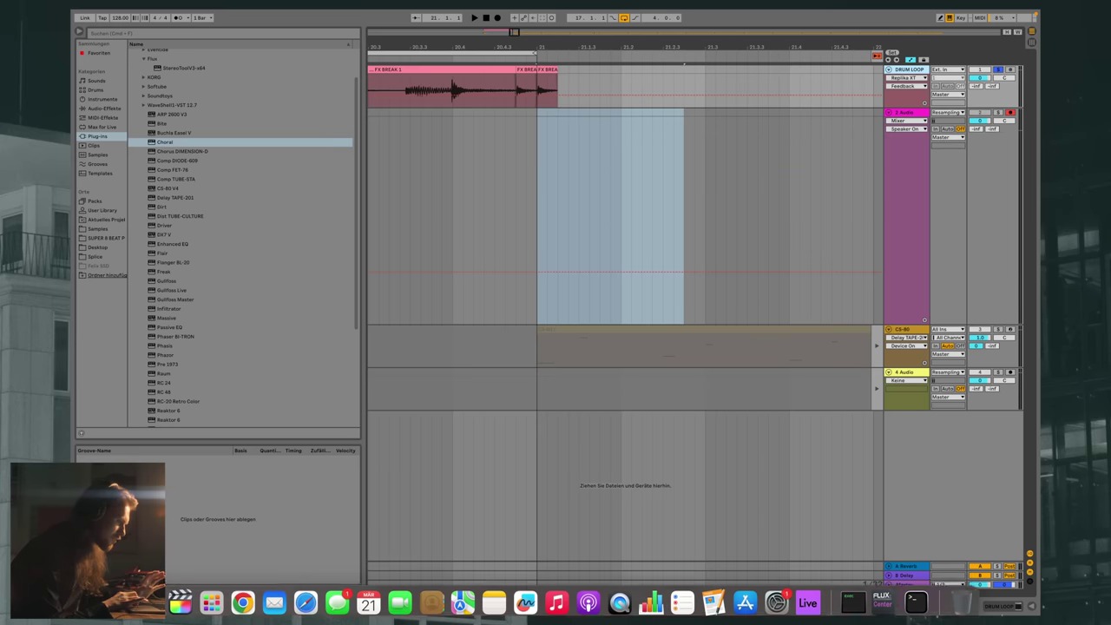
{"action": "left_click", "coordinate": [1003, 606]}
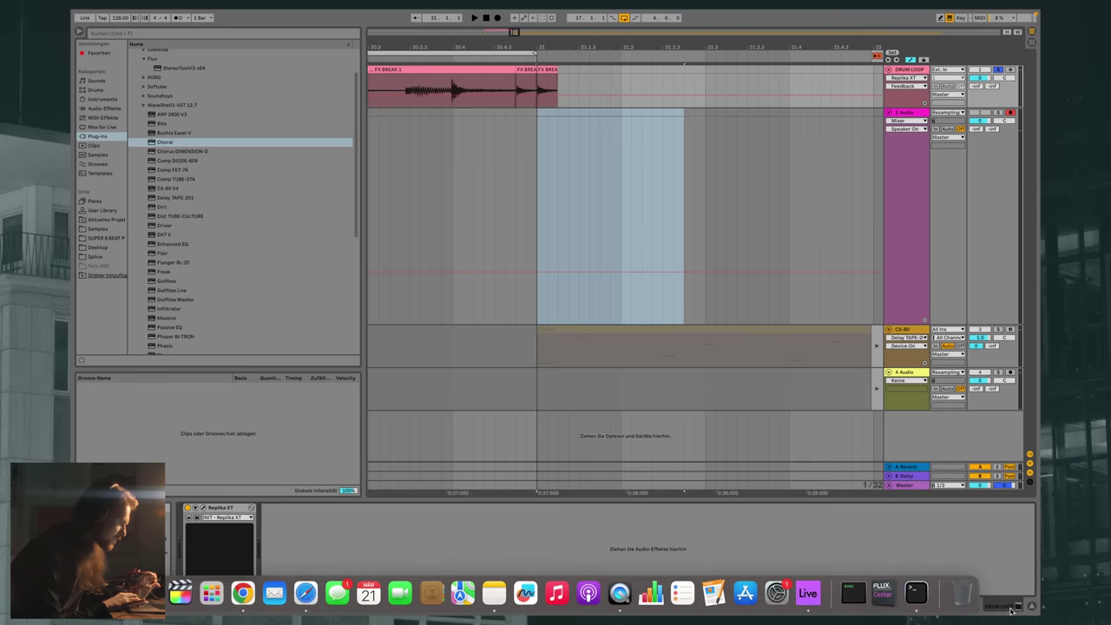
{"action": "left_click", "coordinate": [196, 508]}
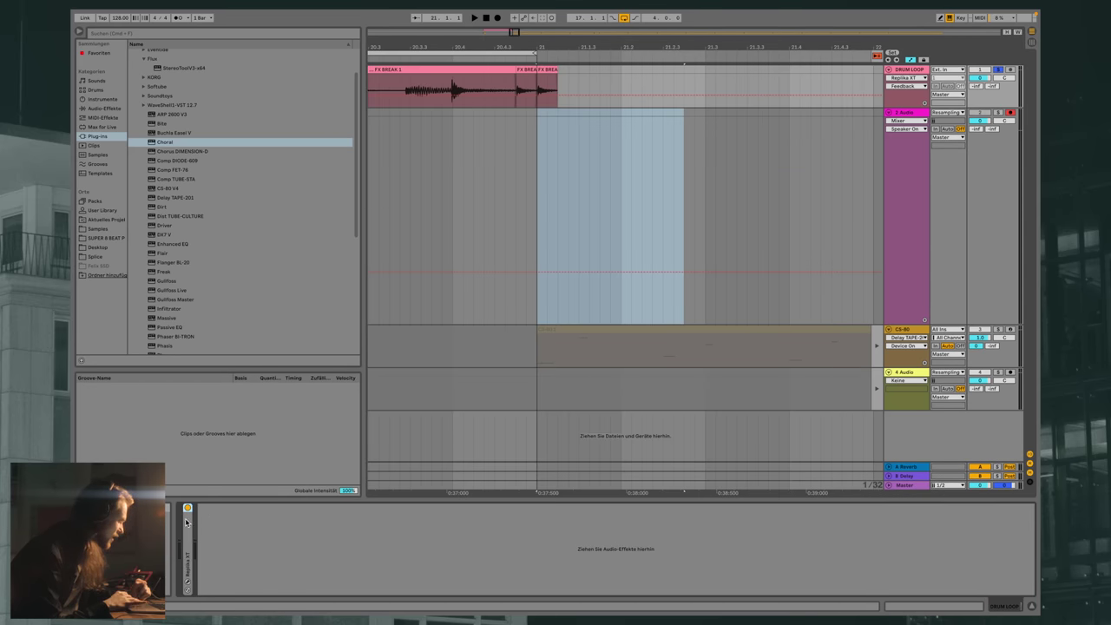
{"action": "left_click", "coordinate": [186, 522]}
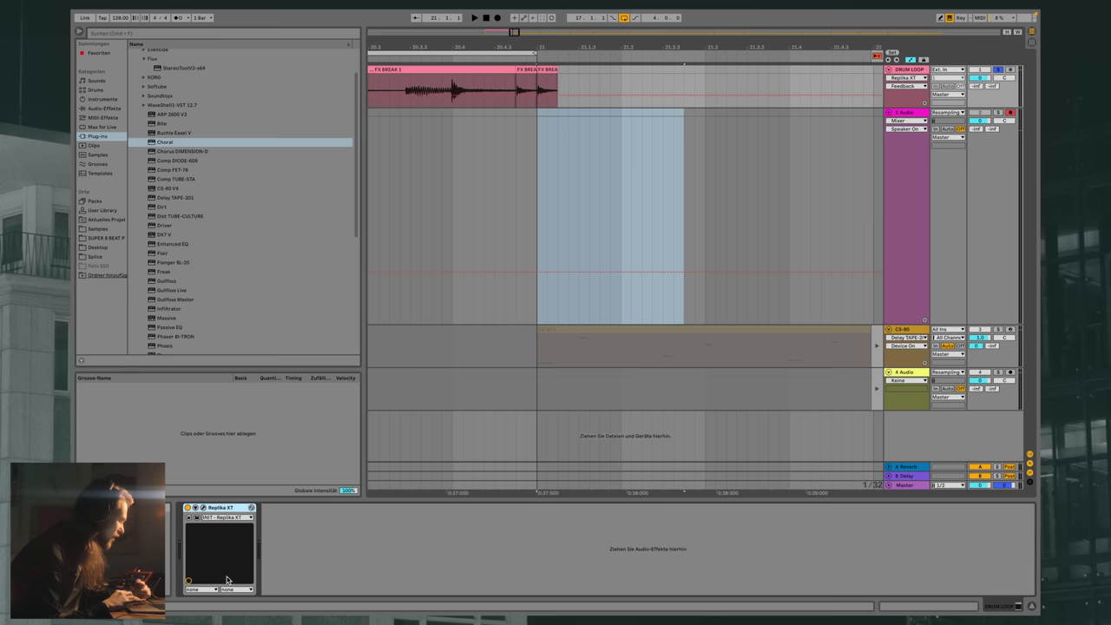
{"action": "left_click", "coordinate": [198, 517]}
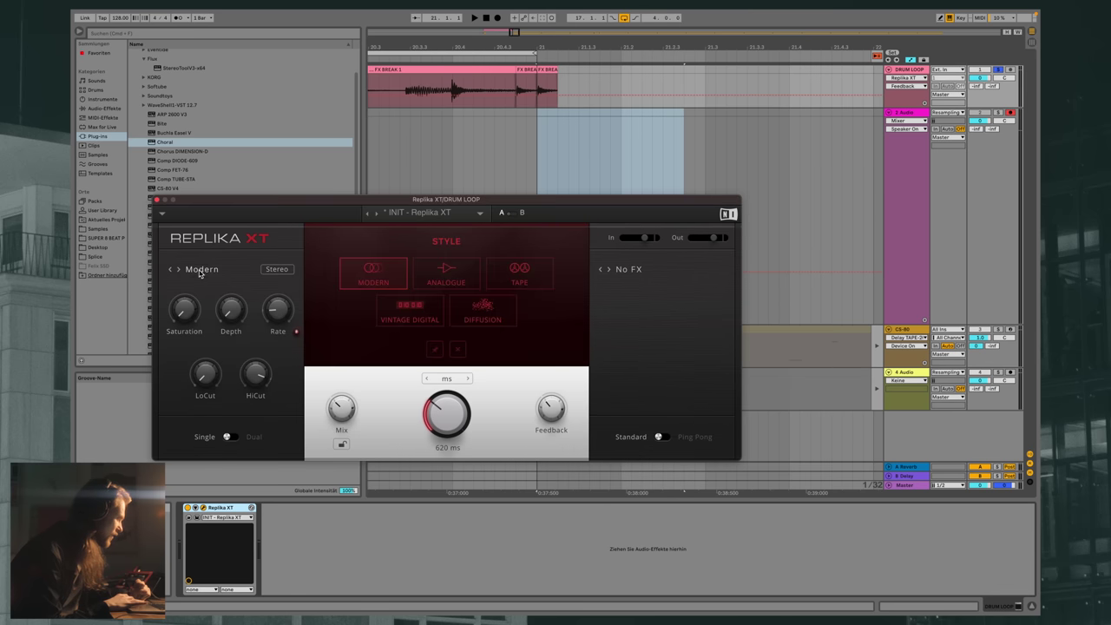
{"action": "left_click", "coordinate": [510, 275]}
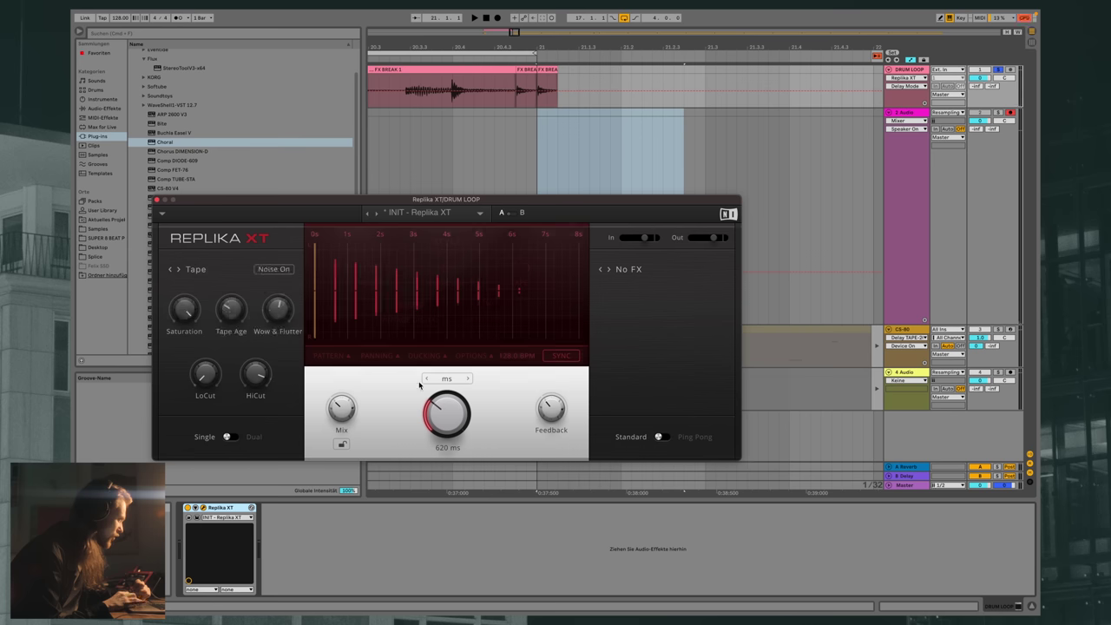
Set Replika XT's Tape Age and Saturation to 78.5% each and close the plug-in window
{"action": "mouse_move", "coordinate": [229, 316]}
{"action": "left_click_drag", "start_coordinate": [231, 312], "coordinate": [237, 262]}
{"action": "left_click_drag", "start_coordinate": [182, 314], "coordinate": [189, 342]}
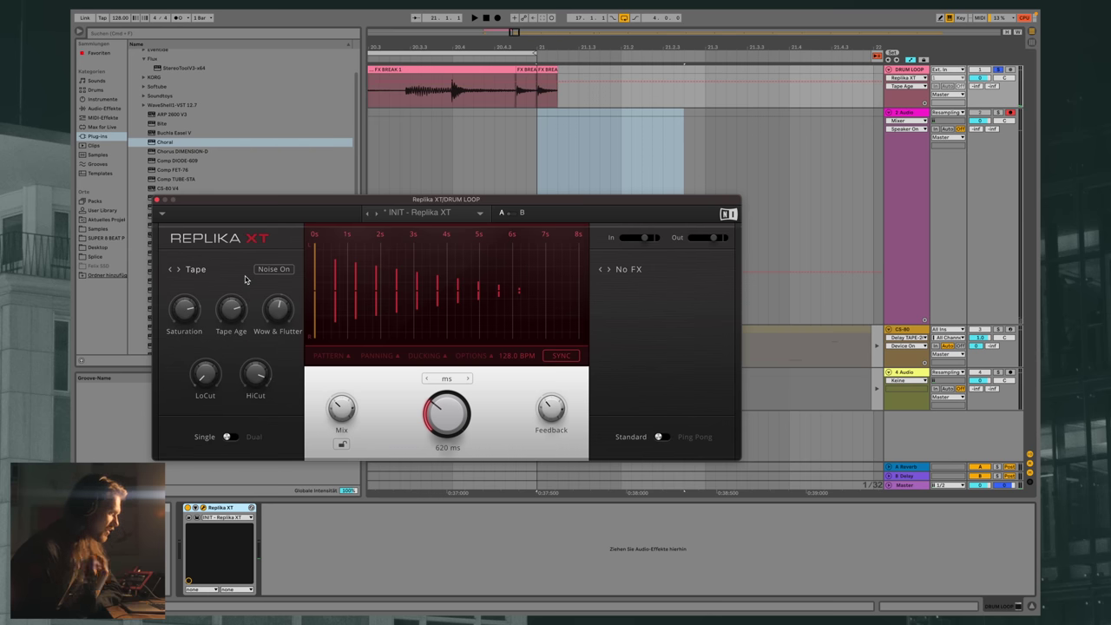
{"action": "left_click_drag", "start_coordinate": [232, 316], "coordinate": [230, 310]}
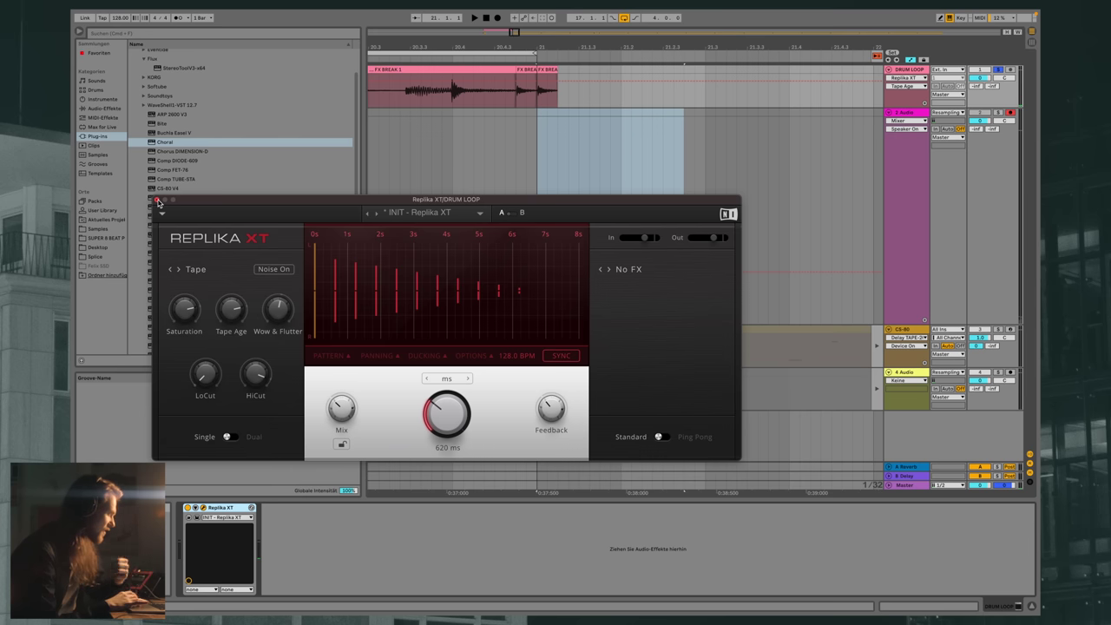
{"action": "left_click", "coordinate": [157, 201]}
Reopen Replika XT, raise Tape Age and Saturation further, and set Wow & Flutter to 78.5%
{"action": "scroll", "coordinate": [550, 47], "scroll_direction": "up", "scroll_amount": 3}
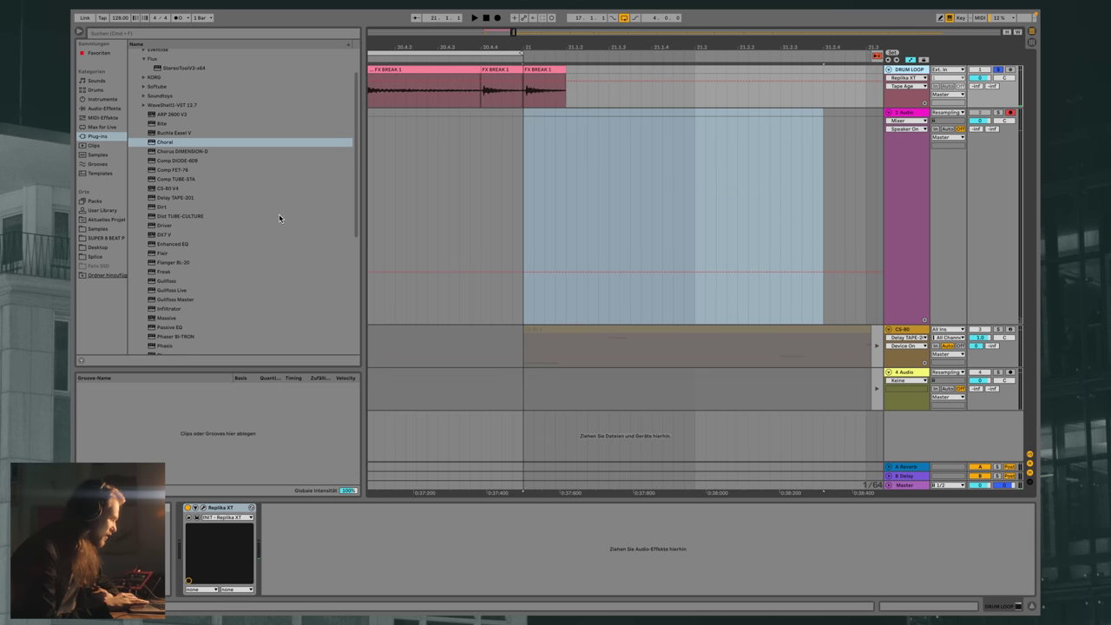
{"action": "key", "text": "alt+super+p"}
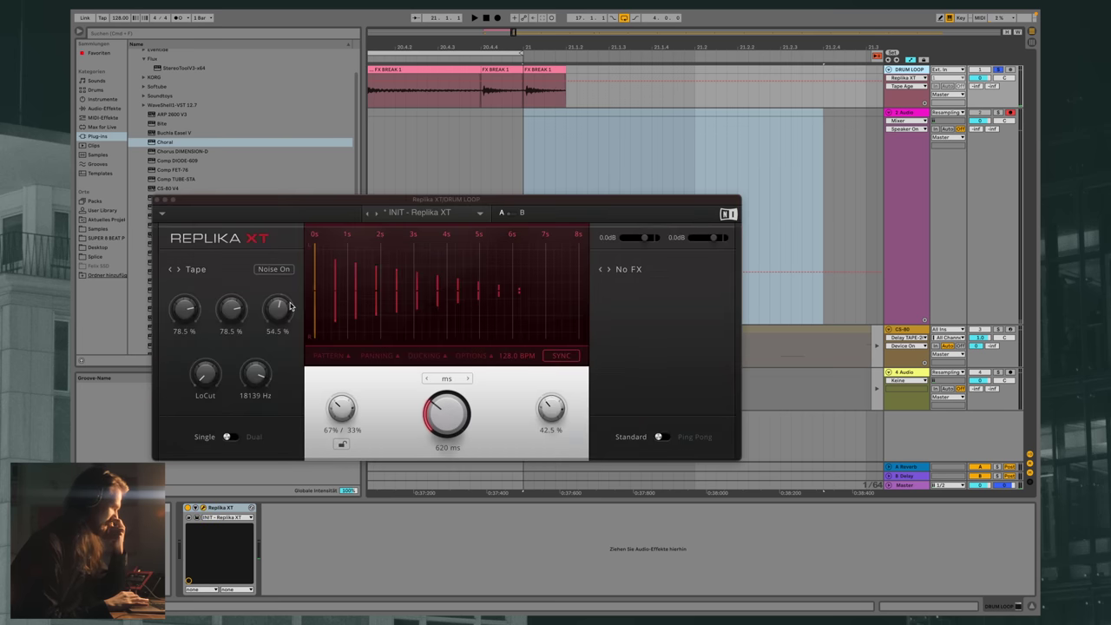
{"action": "left_click_drag", "start_coordinate": [228, 316], "coordinate": [224, 285]}
{"action": "left_click_drag", "start_coordinate": [191, 321], "coordinate": [193, 278]}
{"action": "left_click_drag", "start_coordinate": [274, 300], "coordinate": [286, 261]}
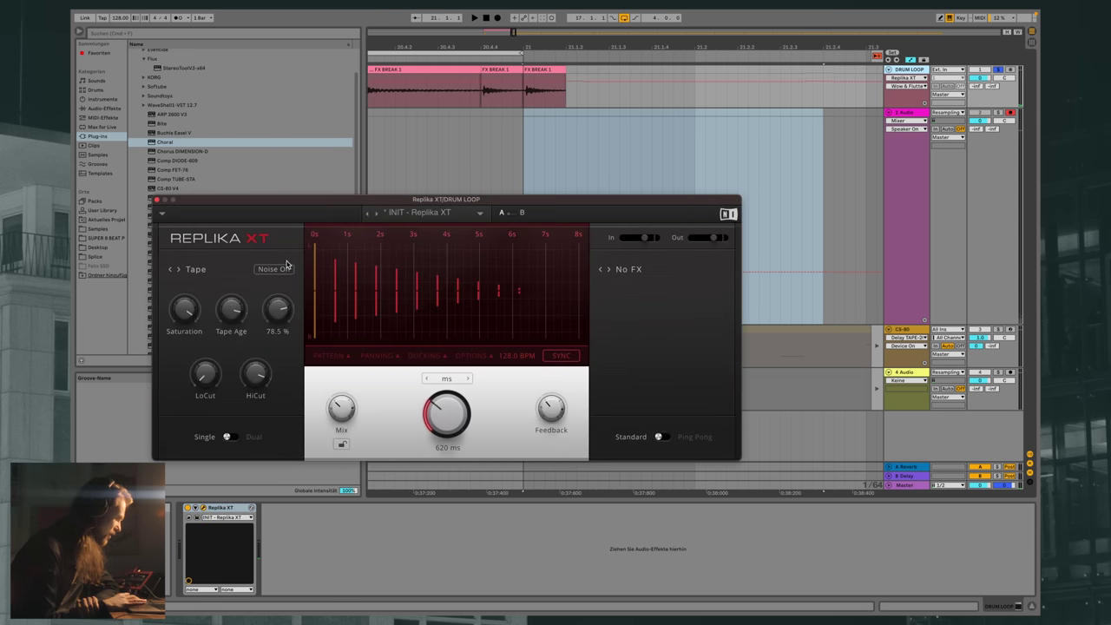
Record the last FX BREAK 1 hit with its tape-delayed repeat onto the 2 Audio track and close the plug-in window
{"action": "left_click", "coordinate": [547, 69]}
{"action": "key", "text": "F9"}
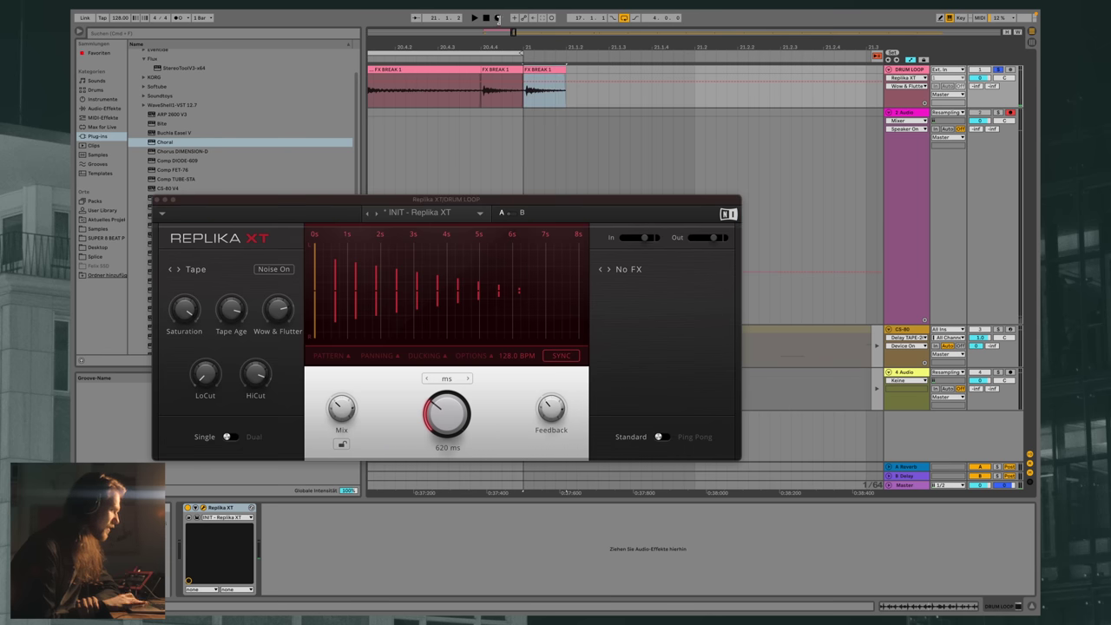
{"action": "left_click", "coordinate": [157, 200]}
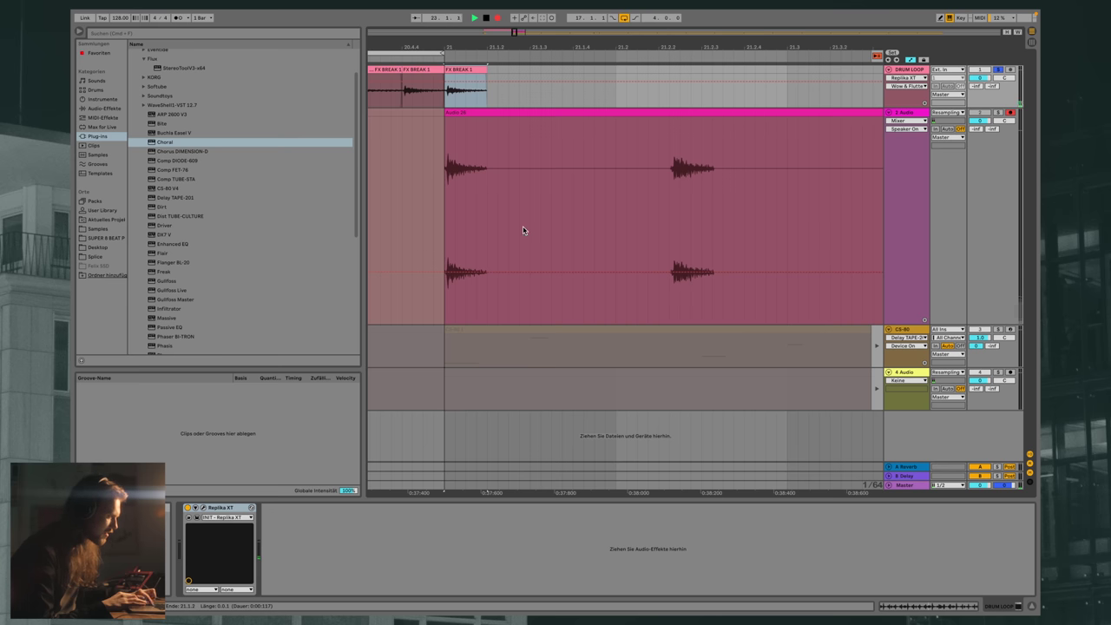
{"action": "key", "text": "space"}
Move the recorded repeat directly behind the original hit on 2 Audio to compare their waveforms, and undo the move
{"action": "left_click_drag", "start_coordinate": [671, 166], "coordinate": [752, 141]}
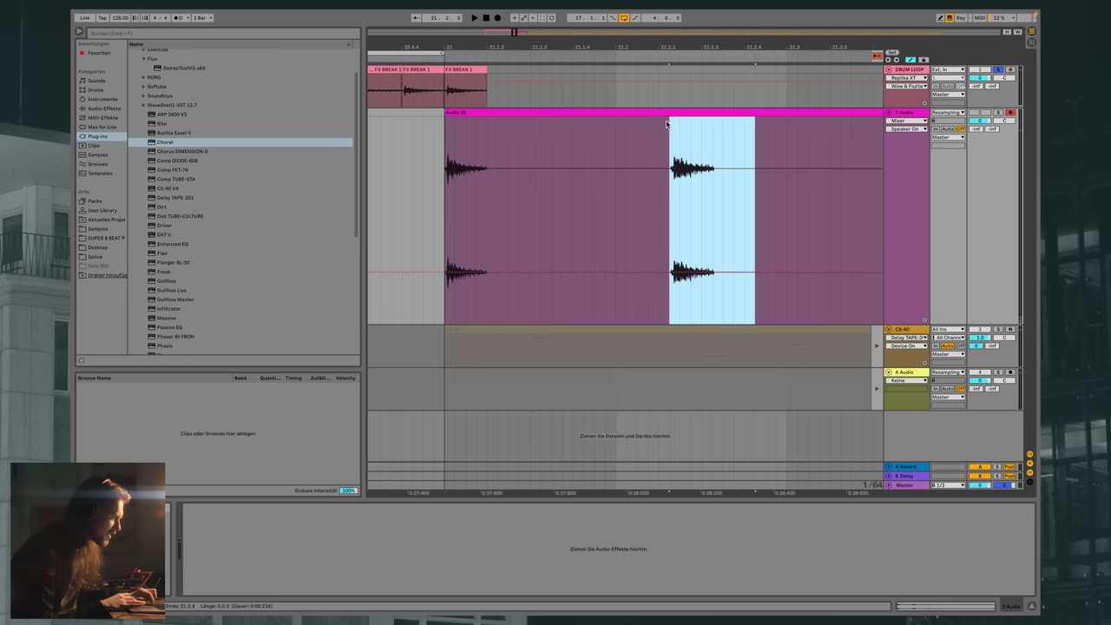
{"action": "left_click_drag", "start_coordinate": [686, 112], "coordinate": [510, 127]}
{"action": "mouse_move", "coordinate": [454, 47]}
{"action": "left_mouse_down"}
{"action": "mouse_move", "coordinate": [454, 111]}
{"action": "mouse_move", "coordinate": [454, 50]}
{"action": "left_mouse_up"}
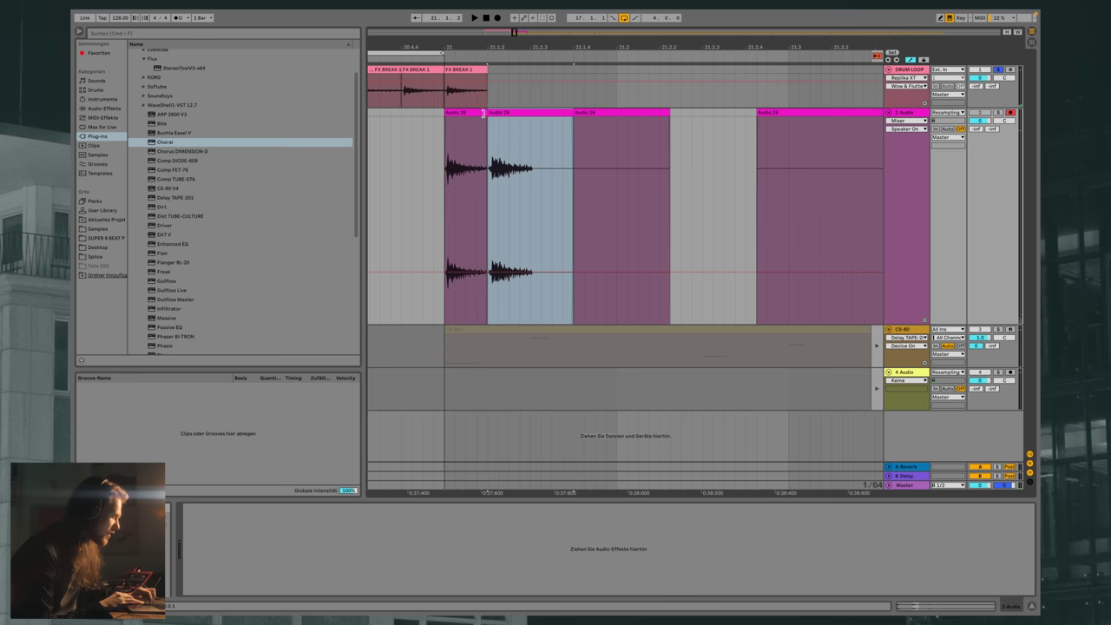
{"action": "key", "text": "super+z"}
{"action": "key", "text": "super+z"}
Audition the last FX BREAK 1 clip, reopen Replika XT, and raise Wow & Flutter further for another playback
{"action": "left_click", "coordinate": [461, 69]}
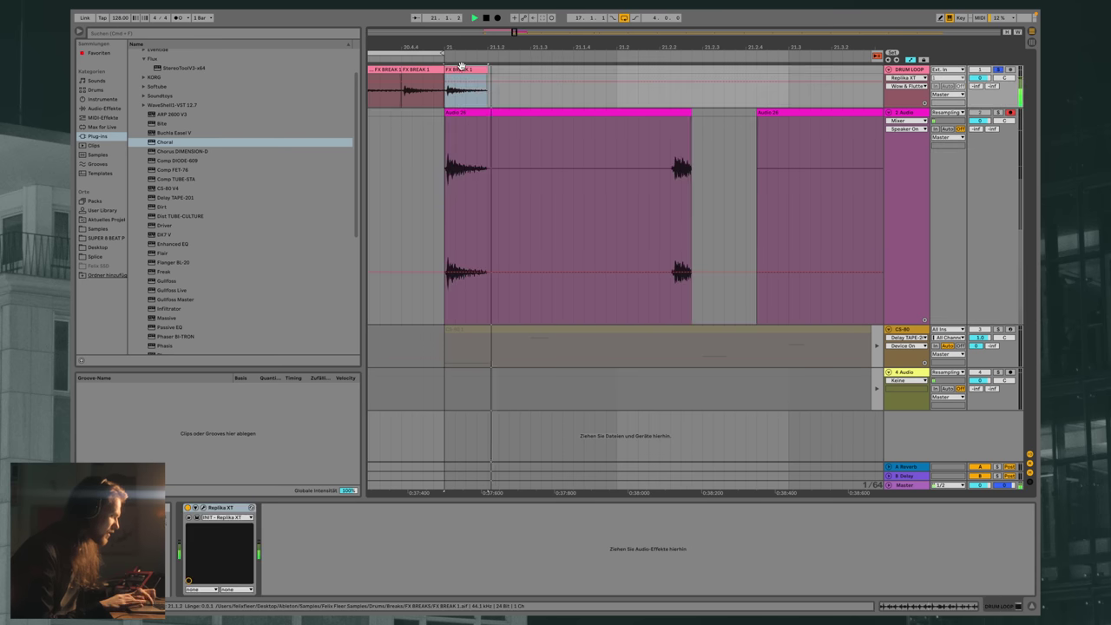
{"action": "left_click", "coordinate": [213, 507]}
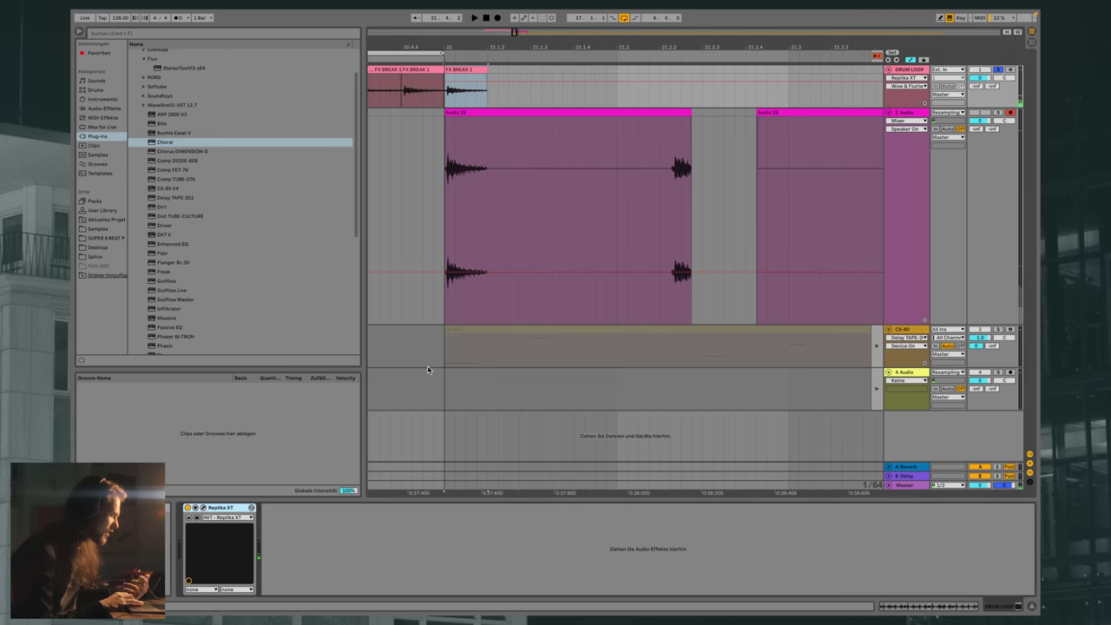
{"action": "mouse_move", "coordinate": [244, 612]}
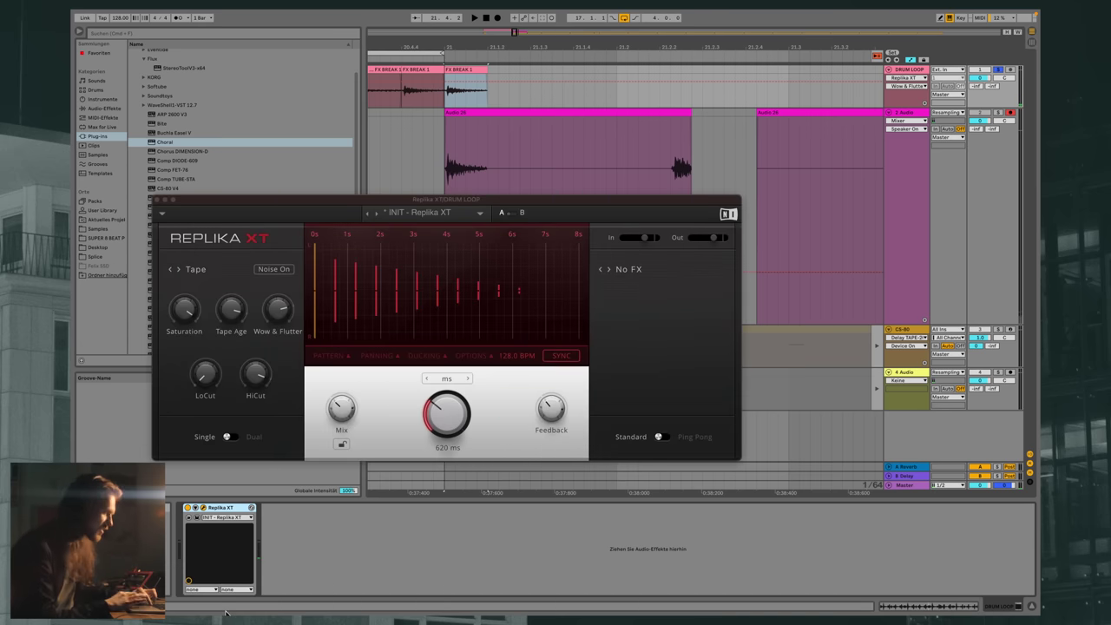
{"action": "left_click_drag", "start_coordinate": [283, 319], "coordinate": [295, 292]}
{"action": "mouse_move", "coordinate": [278, 317]}
{"action": "key", "text": "space"}
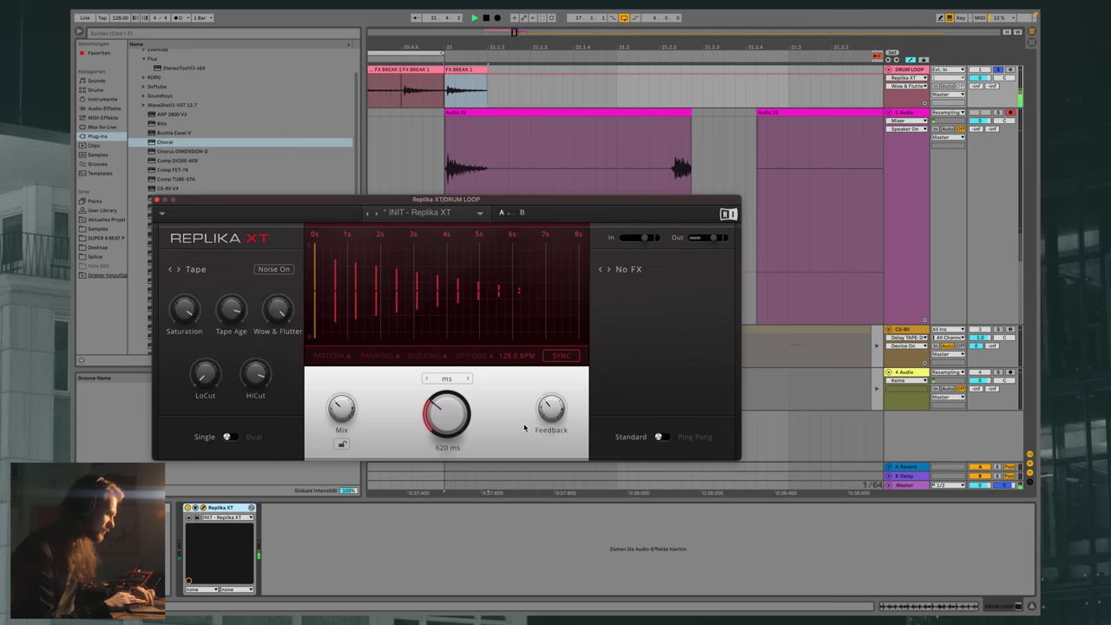
Raise Replika XT's Tape Age further and play back the drum hit
{"action": "left_click_drag", "start_coordinate": [231, 309], "coordinate": [176, 613]}
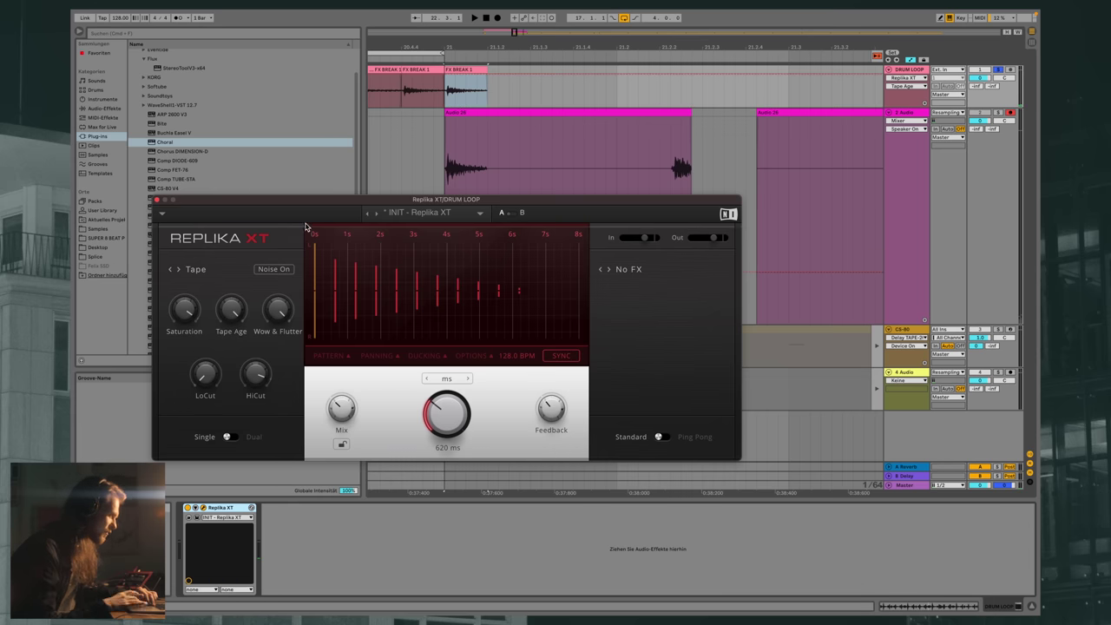
{"action": "key", "text": "space"}
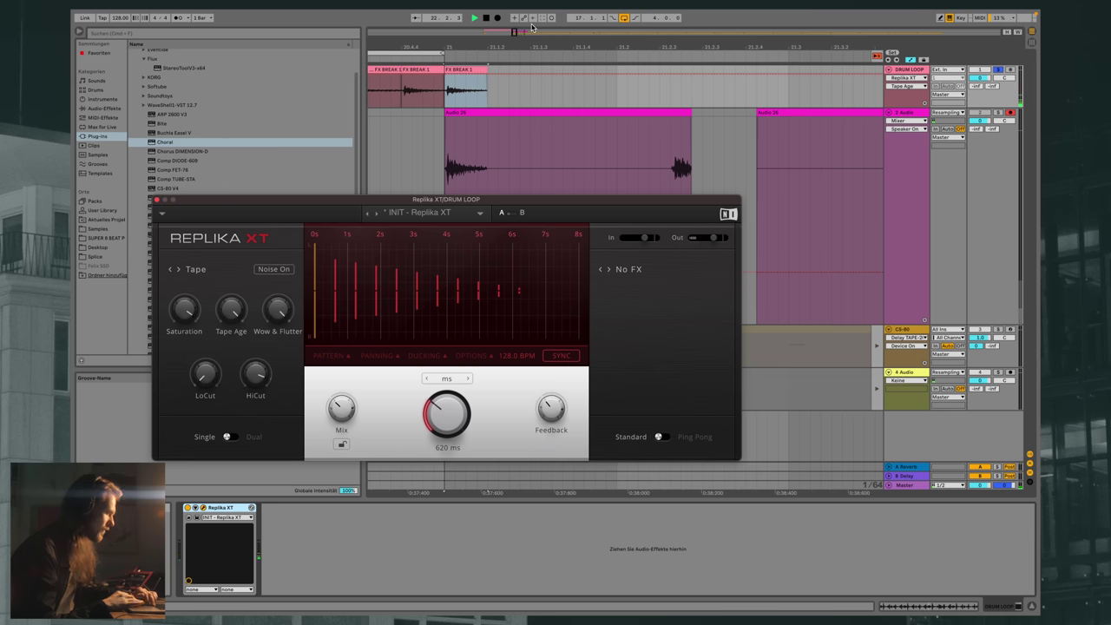
{"action": "key", "text": "space"}
Raise Replika XT's Saturation and Mix slightly, and move the plug-in window higher on the screen
{"action": "left_click", "coordinate": [182, 313]}
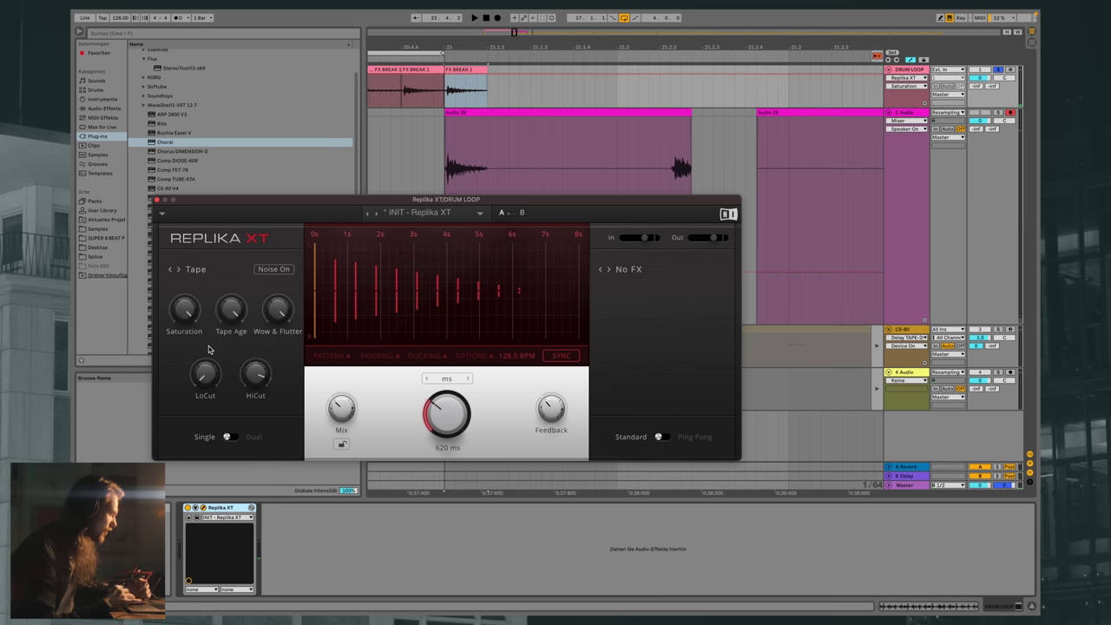
{"action": "left_click", "coordinate": [335, 408]}
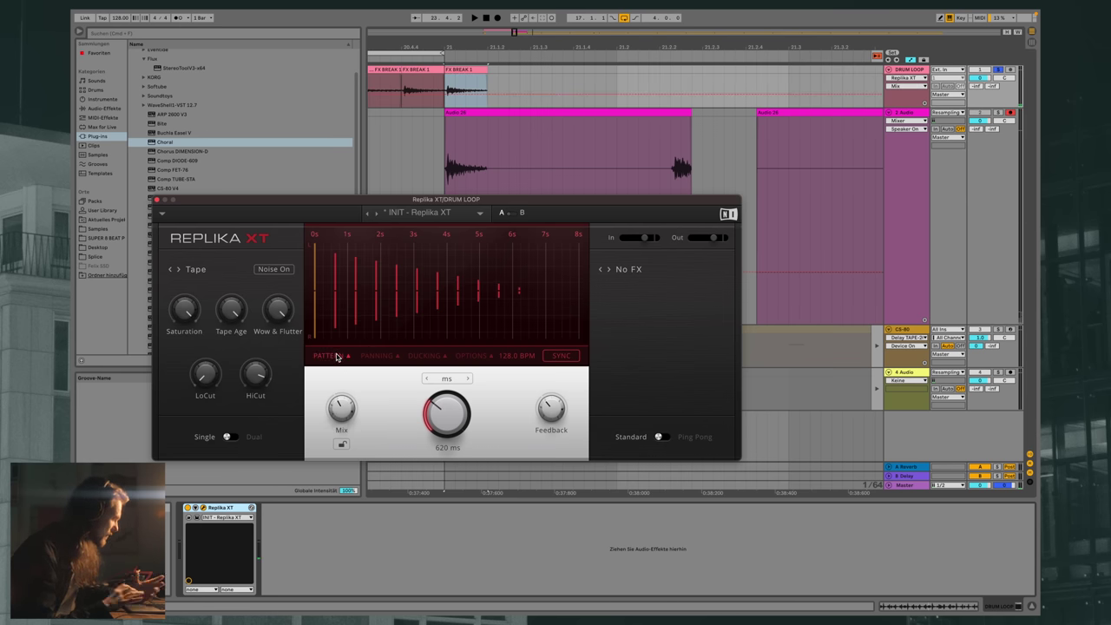
{"action": "left_click_drag", "start_coordinate": [257, 200], "coordinate": [221, 92]}
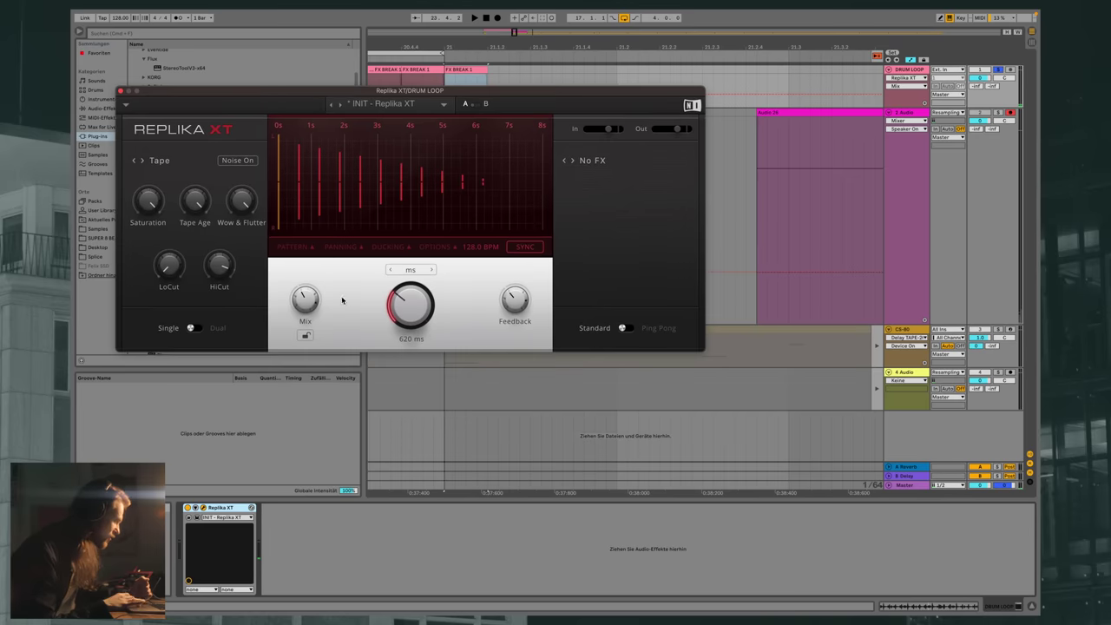
In Replika XT's Pattern settings, set Shuffle to 2.0%, Feel to 3% Rush and Accent to 4% offbeat, and audition the hit
{"action": "left_click", "coordinate": [295, 246]}
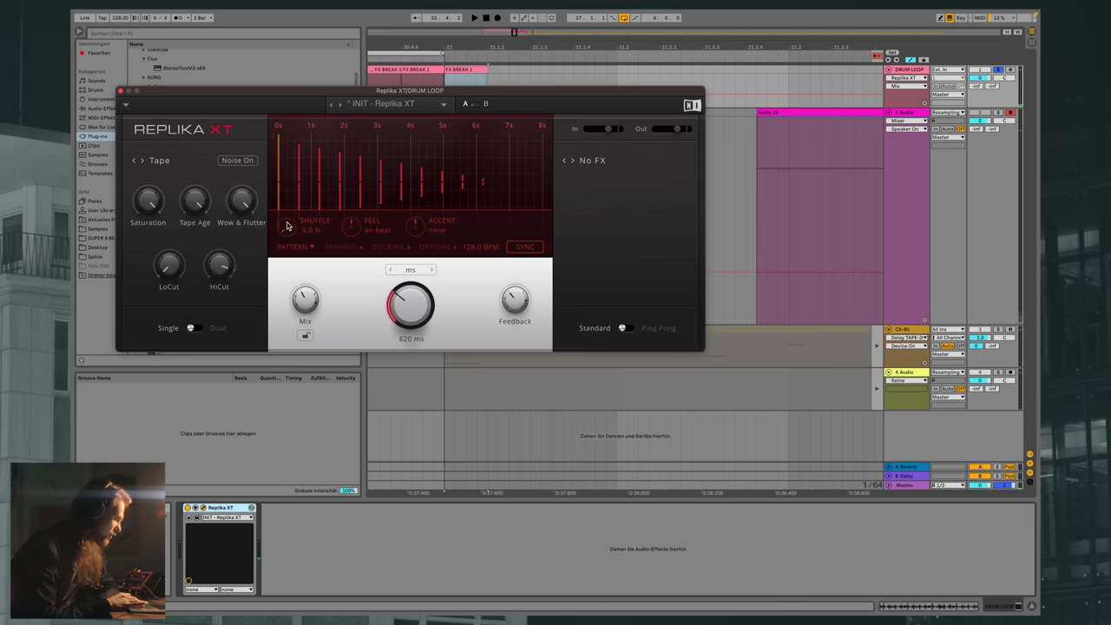
{"action": "left_click_drag", "start_coordinate": [289, 225], "coordinate": [286, 218]}
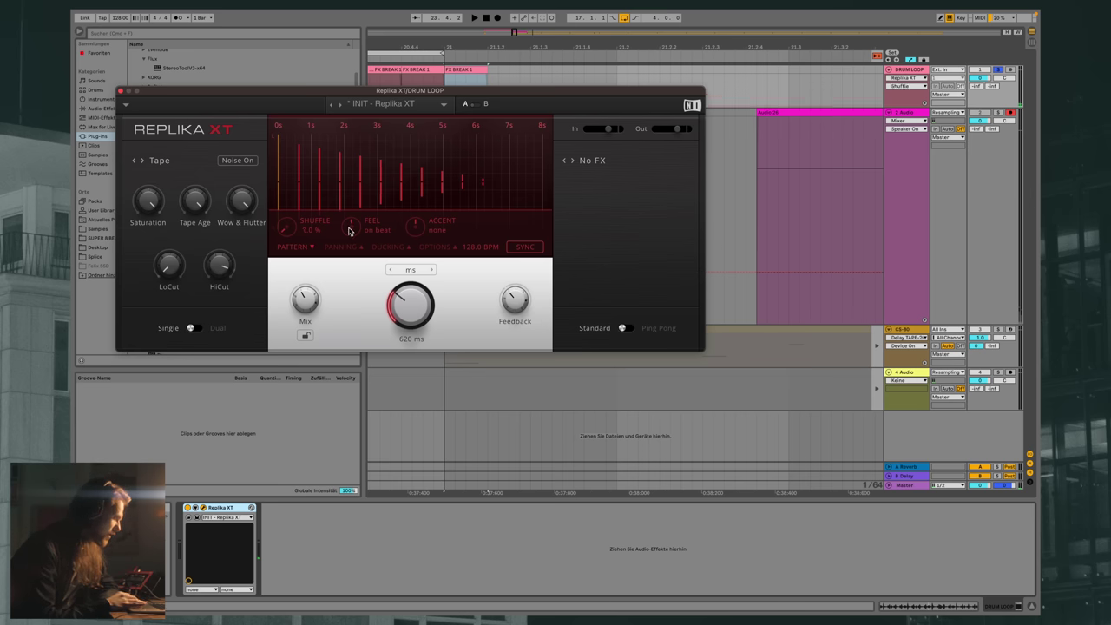
{"action": "left_click_drag", "start_coordinate": [350, 229], "coordinate": [348, 229]}
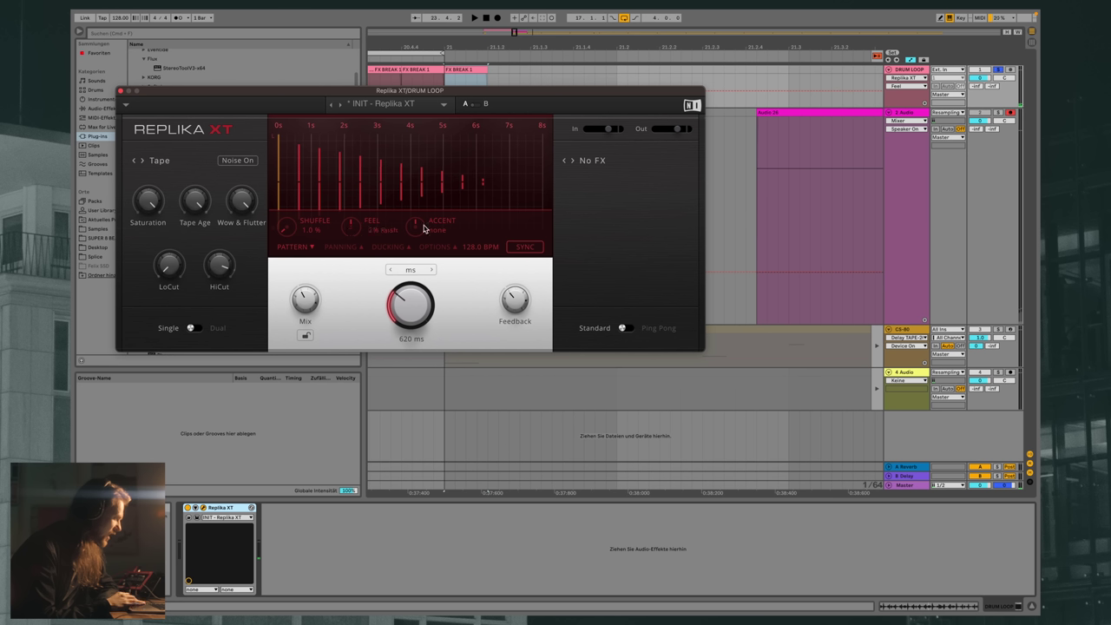
{"action": "left_click_drag", "start_coordinate": [419, 230], "coordinate": [418, 229]}
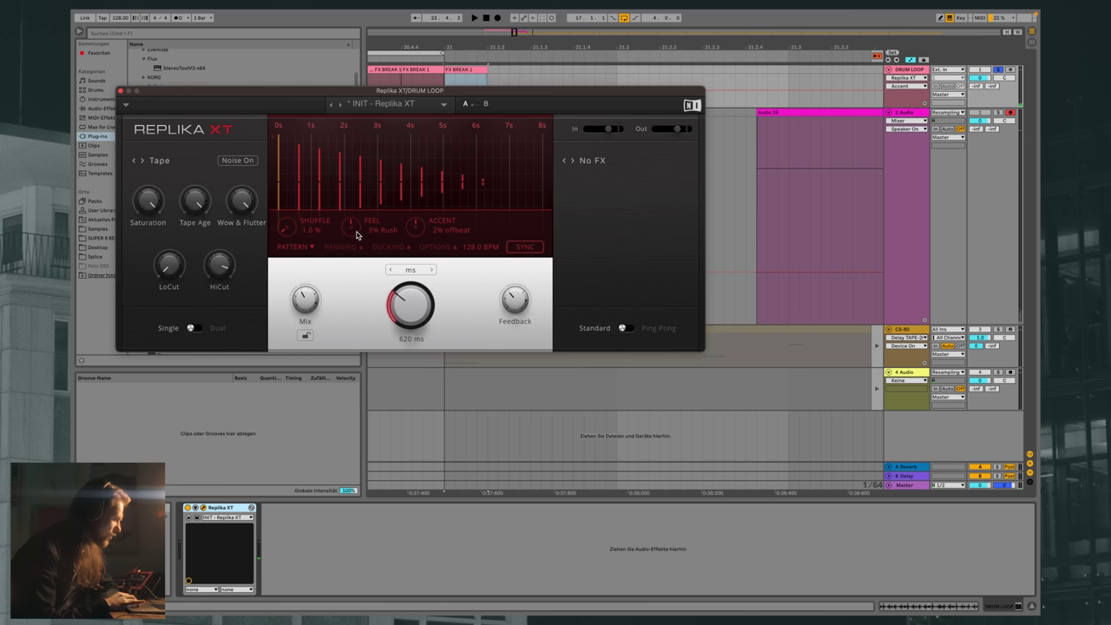
{"action": "left_click_drag", "start_coordinate": [357, 229], "coordinate": [355, 235]}
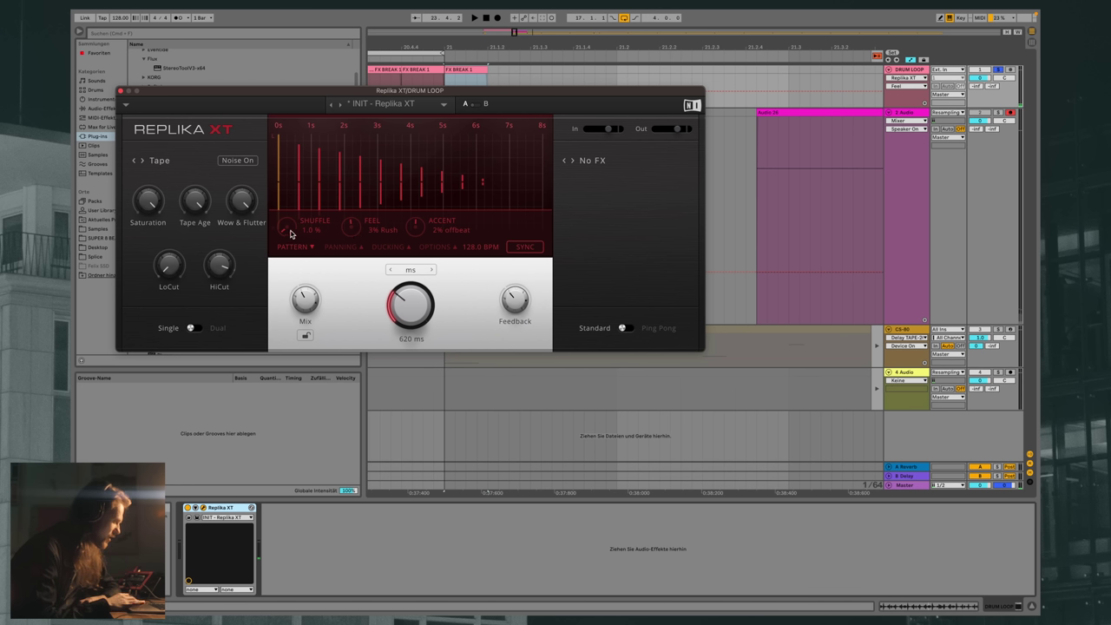
{"action": "left_click_drag", "start_coordinate": [292, 232], "coordinate": [291, 230]}
{"action": "left_click", "coordinate": [417, 231]}
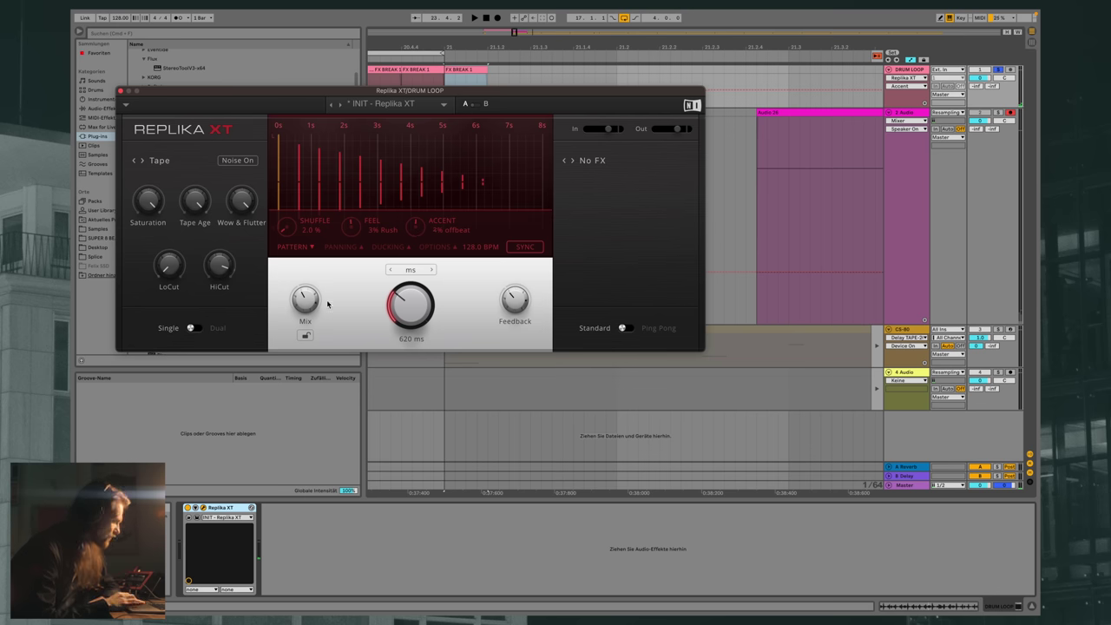
{"action": "key", "text": "space"}
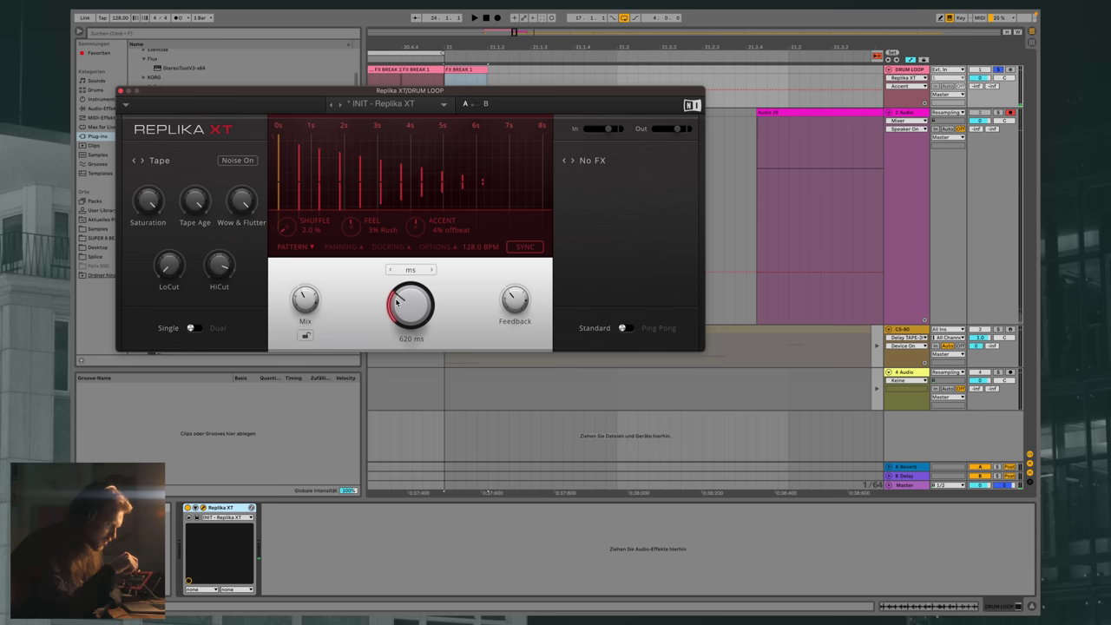
Show Replika XT's Panning settings, try several L/R Offset amounts including 8.5 ms, and return the offset to 0.0 ms
{"action": "left_click", "coordinate": [340, 247]}
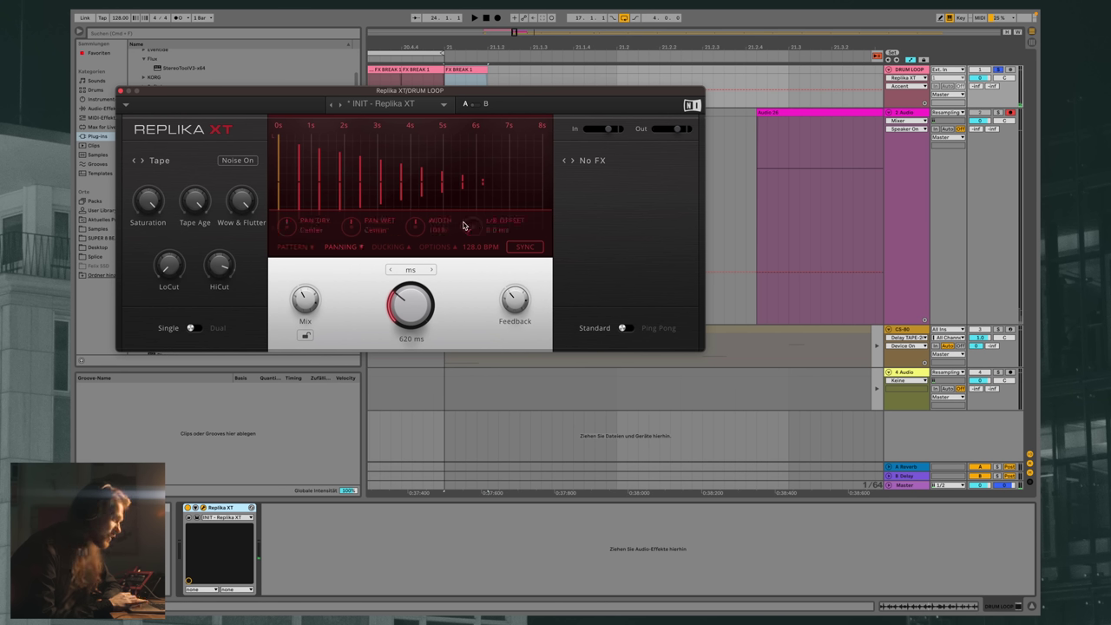
{"action": "left_click", "coordinate": [414, 228]}
{"action": "left_click_drag", "start_coordinate": [475, 236], "coordinate": [478, 223]}
{"action": "left_click_drag", "start_coordinate": [483, 111], "coordinate": [497, 9]}
{"action": "left_click_drag", "start_coordinate": [467, 220], "coordinate": [476, 146]}
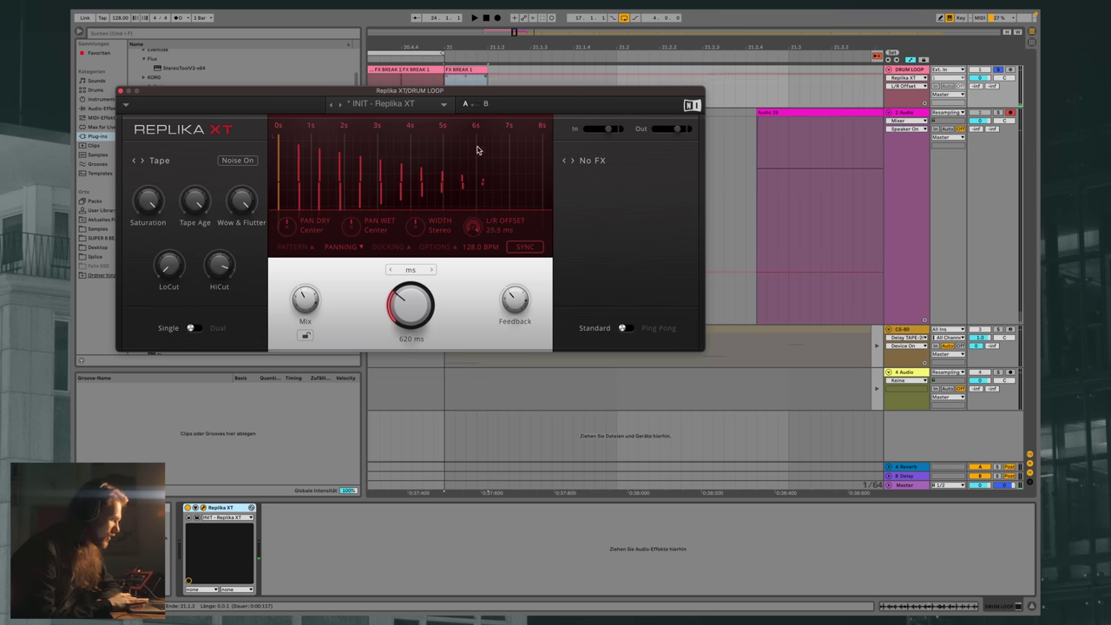
{"action": "left_click_drag", "start_coordinate": [475, 224], "coordinate": [435, 365]}
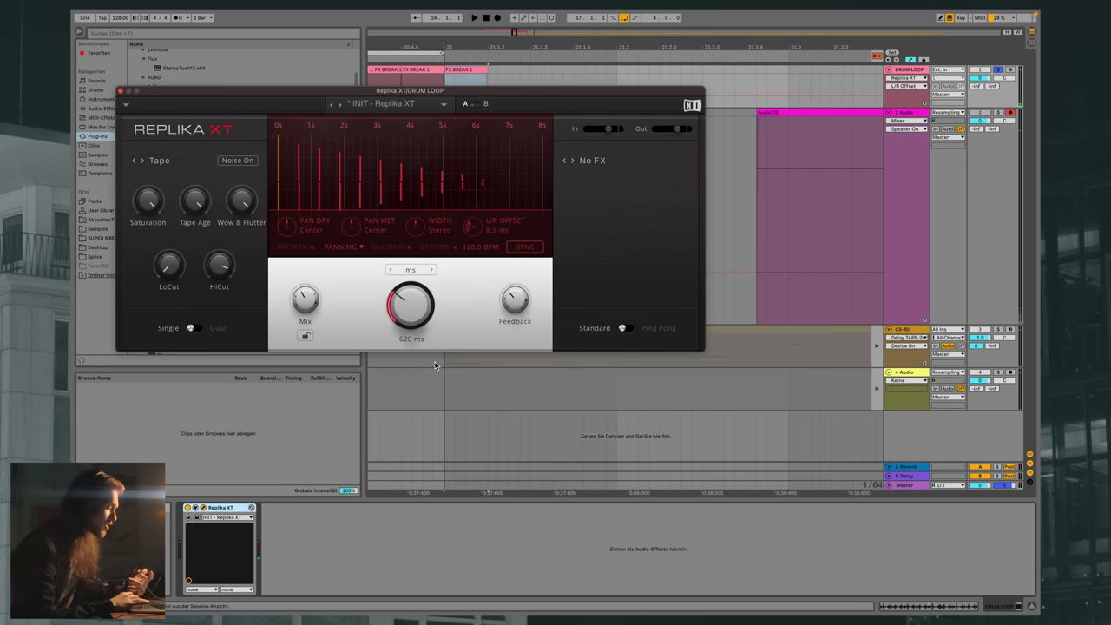
{"action": "left_click_drag", "start_coordinate": [472, 235], "coordinate": [453, 356]}
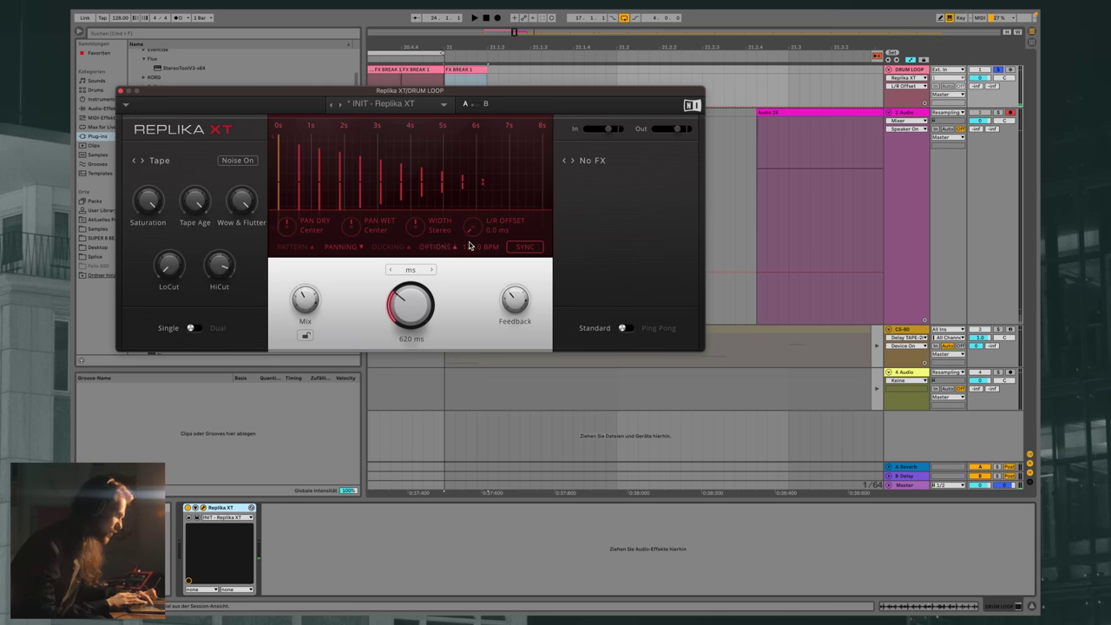
Set Replika XT's L/R Offset to about 20.9 ms and Feedback to 61.0% while auditioning the drum hit
{"action": "key", "text": "space"}
{"action": "left_click_drag", "start_coordinate": [477, 236], "coordinate": [528, 64]}
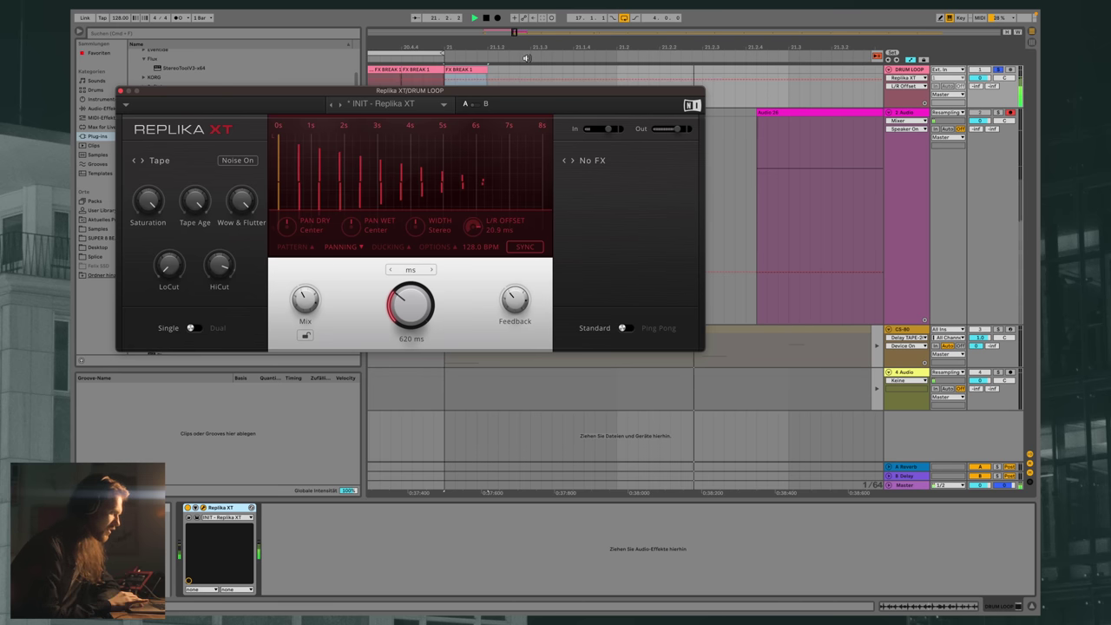
{"action": "mouse_move", "coordinate": [512, 309]}
{"action": "left_click_drag", "start_coordinate": [512, 308], "coordinate": [514, 249]}
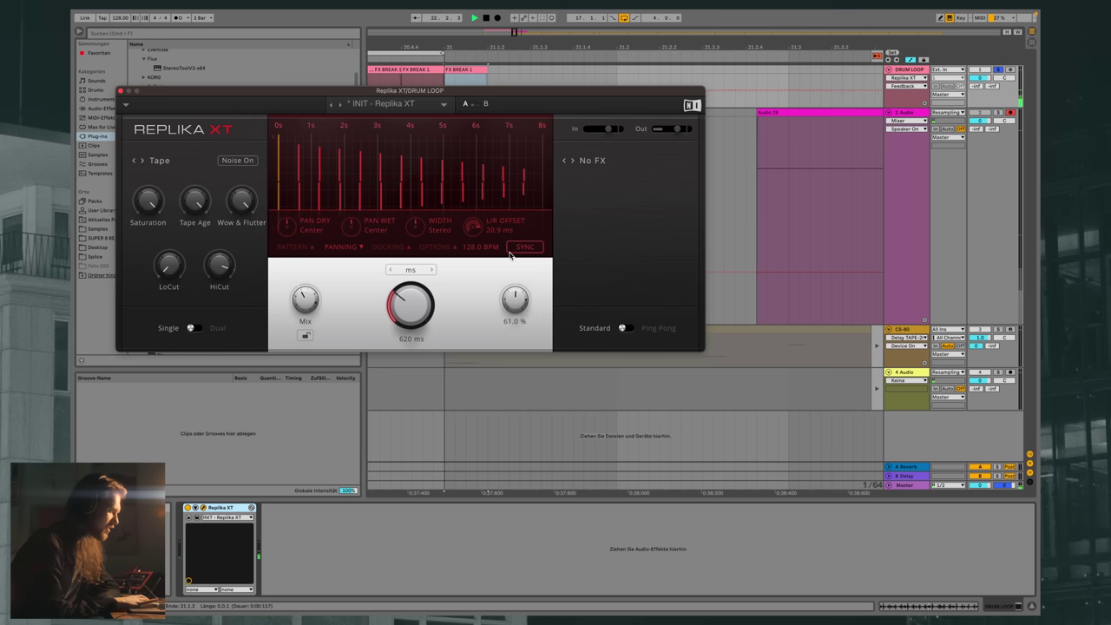
{"action": "key", "text": "space"}
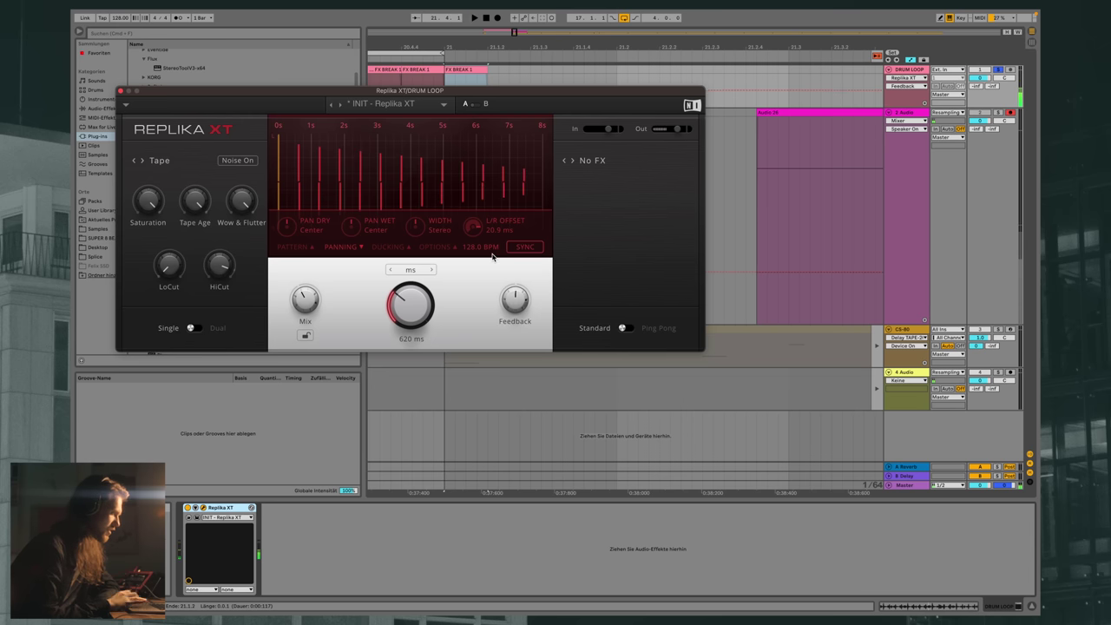
Try the Panning Width at 100%, bring it back near its centre setting, and toggle the tape noise off and on again
{"action": "left_click_drag", "start_coordinate": [416, 227], "coordinate": [430, 423]}
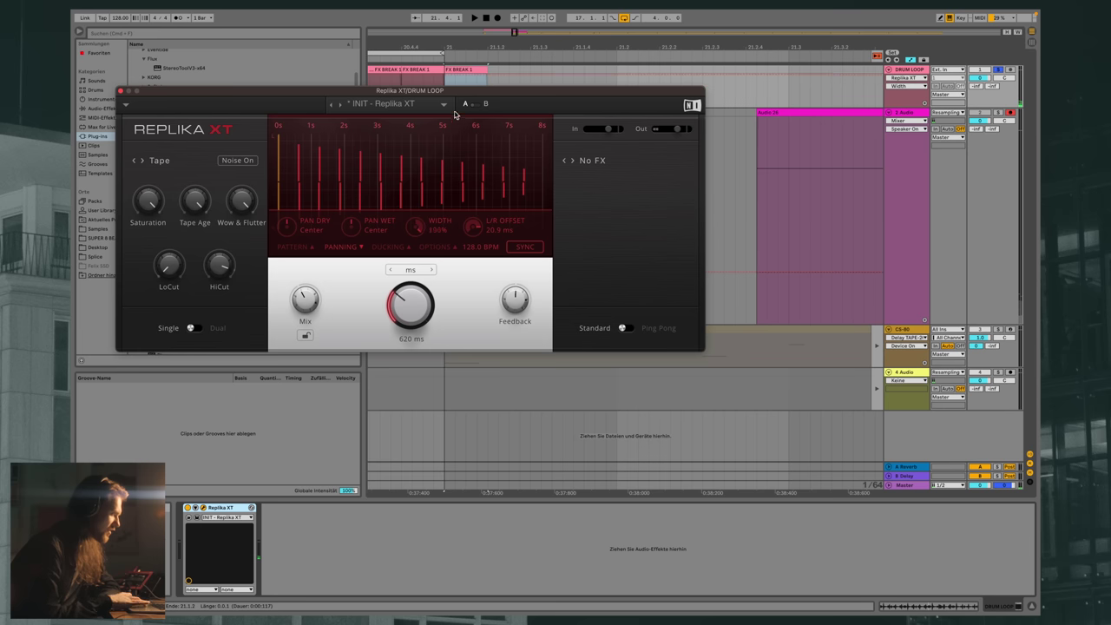
{"action": "left_click_drag", "start_coordinate": [410, 367], "coordinate": [412, 230]}
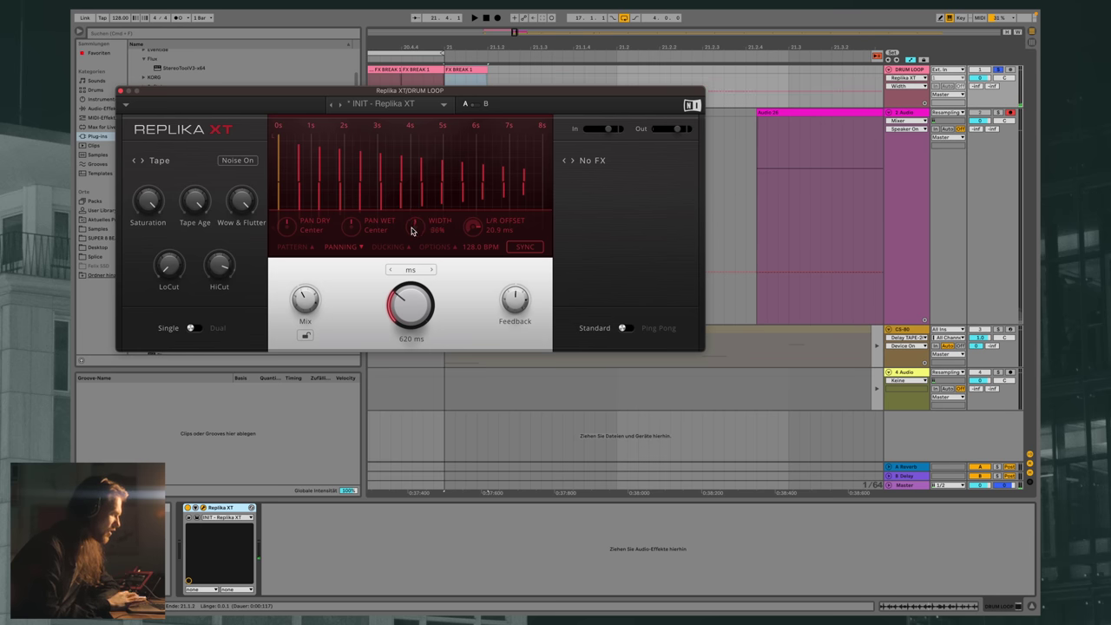
{"action": "left_click", "coordinate": [240, 161]}
{"action": "left_click", "coordinate": [240, 161]}
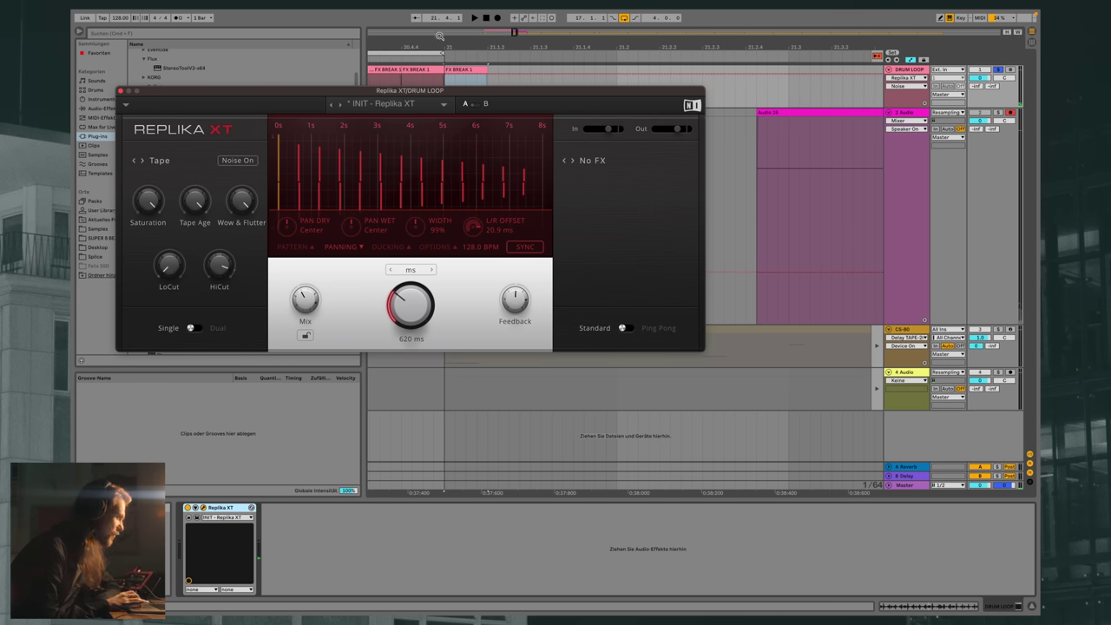
Raise Replika XT's Feedback well above 61% and lower the delay time to 345 ms during playback
{"action": "mouse_move", "coordinate": [457, 49]}
{"action": "left_mouse_down"}
{"action": "mouse_move", "coordinate": [457, 62]}
{"action": "mouse_move", "coordinate": [453, 49]}
{"action": "left_mouse_up"}
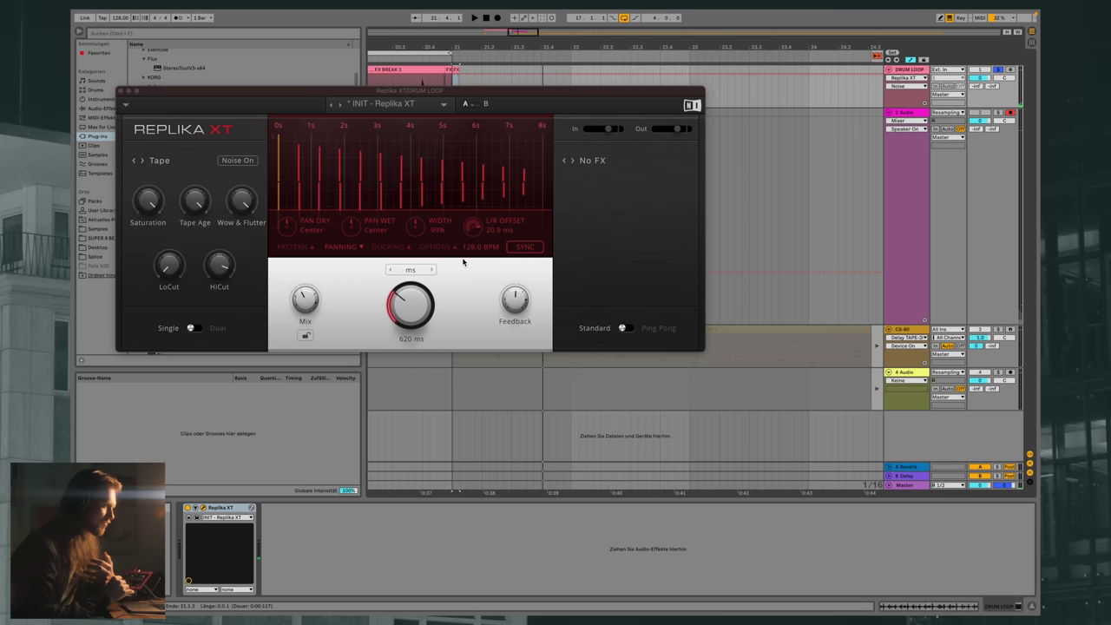
{"action": "mouse_move", "coordinate": [513, 300]}
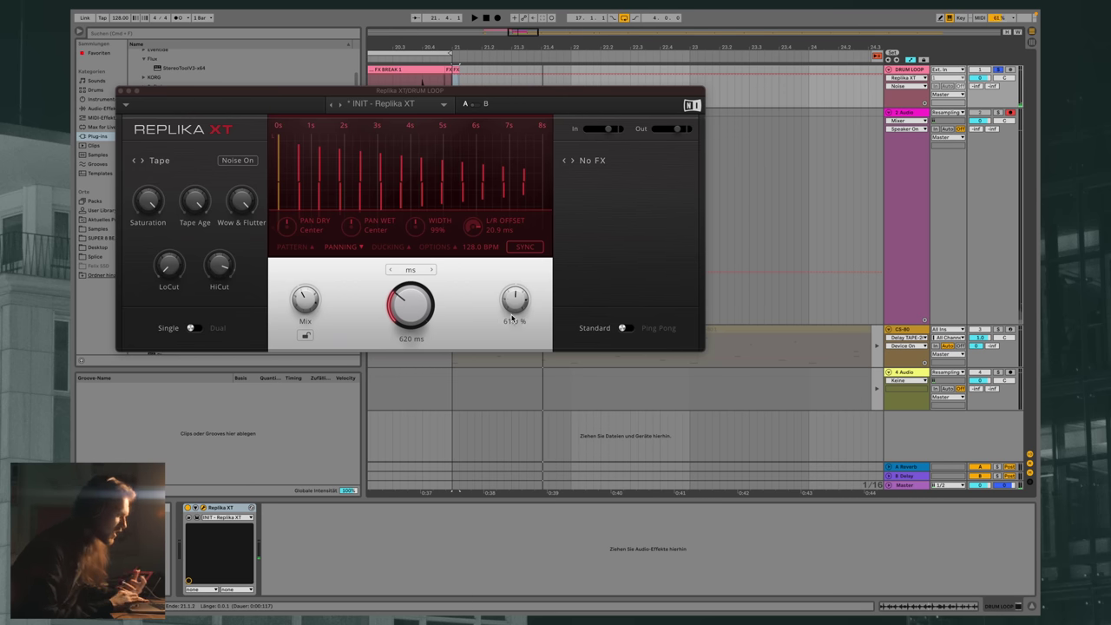
{"action": "left_click_drag", "start_coordinate": [512, 301], "coordinate": [523, 156]}
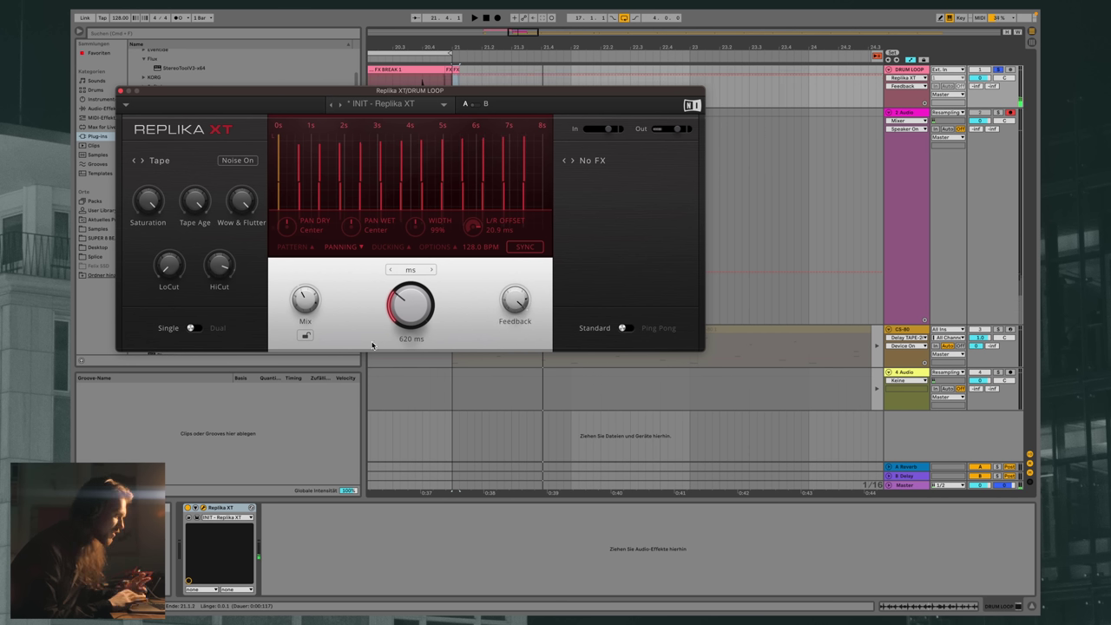
{"action": "key", "text": "space"}
{"action": "left_click", "coordinate": [413, 273]}
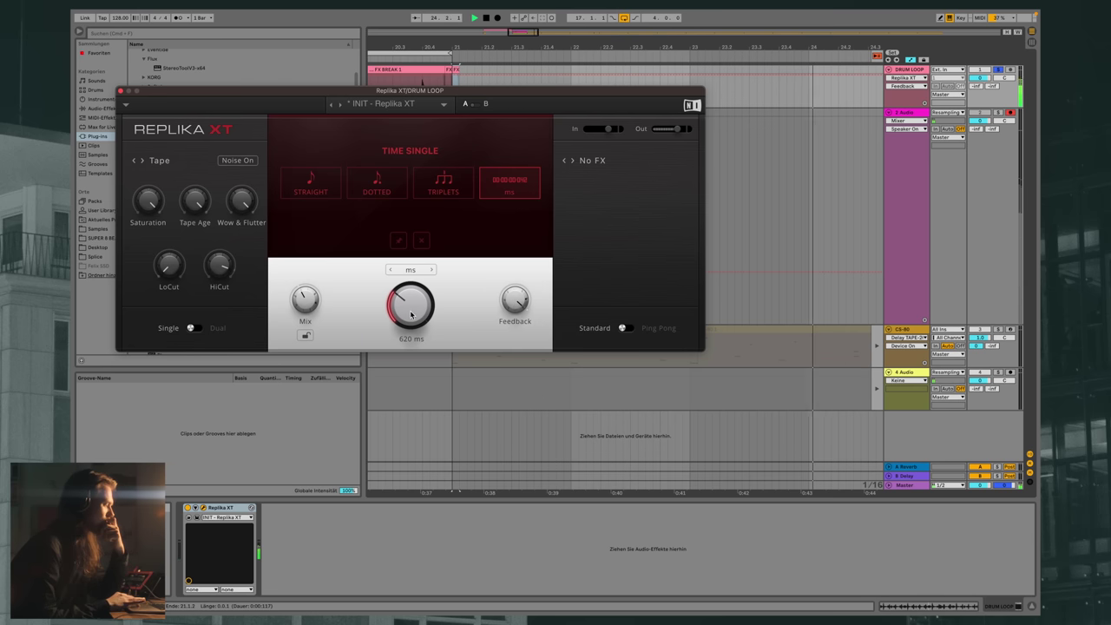
{"action": "left_click_drag", "start_coordinate": [412, 316], "coordinate": [386, 398]}
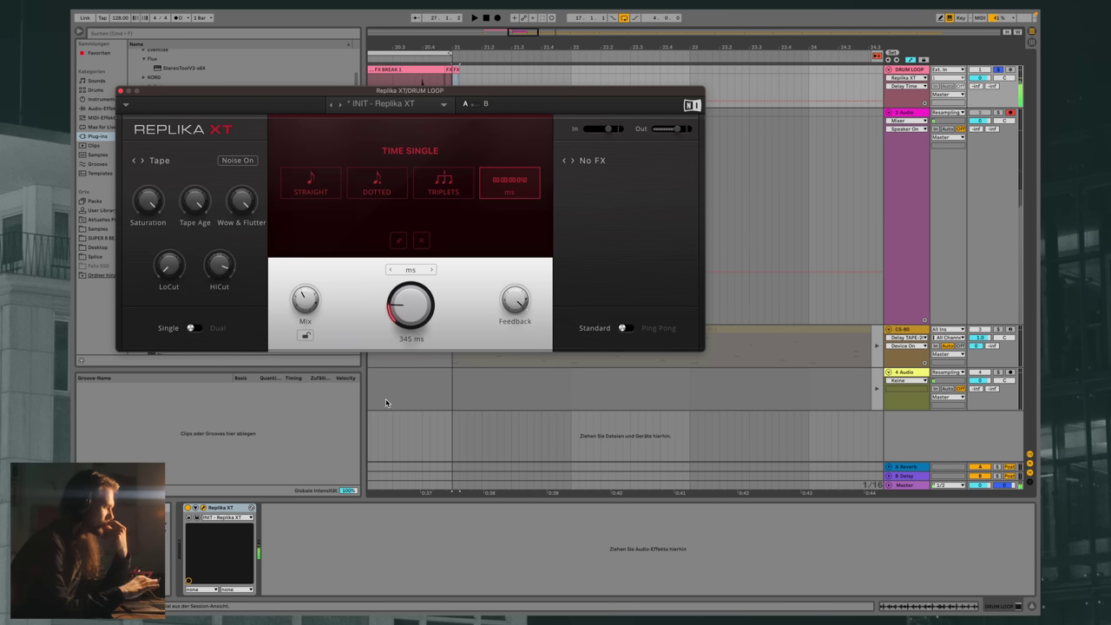
Sweep Replika XT's delay time up to 425 ms and down through 145 ms to 0 ms while auditioning the echoes
{"action": "left_click_drag", "start_coordinate": [402, 315], "coordinate": [415, 283]}
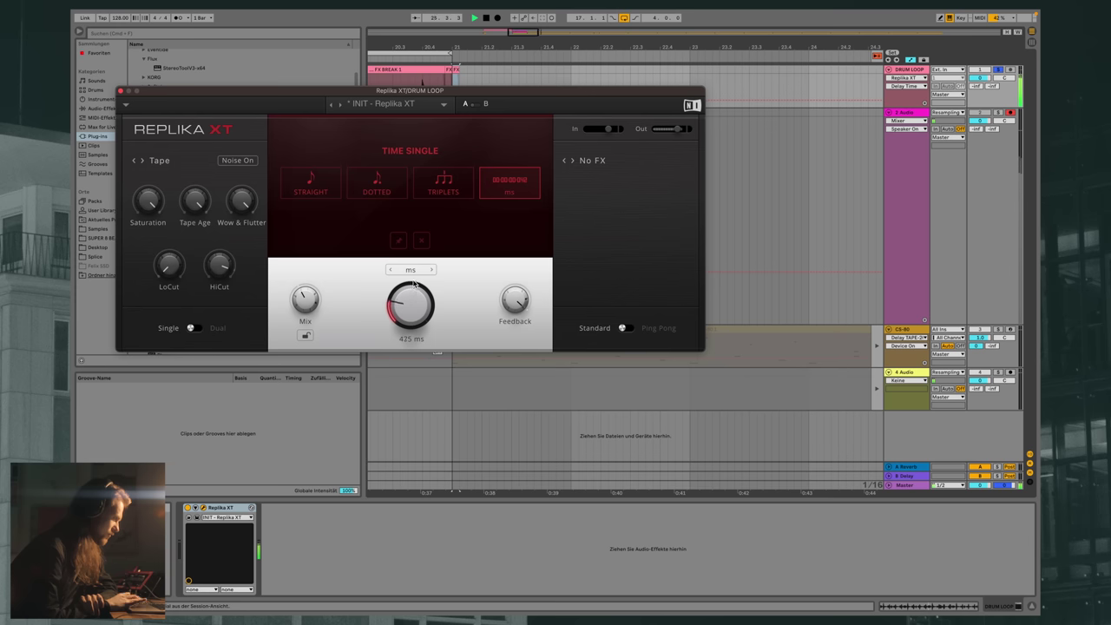
{"action": "left_click_drag", "start_coordinate": [422, 306], "coordinate": [418, 431]}
{"action": "left_click_drag", "start_coordinate": [407, 341], "coordinate": [430, 492]}
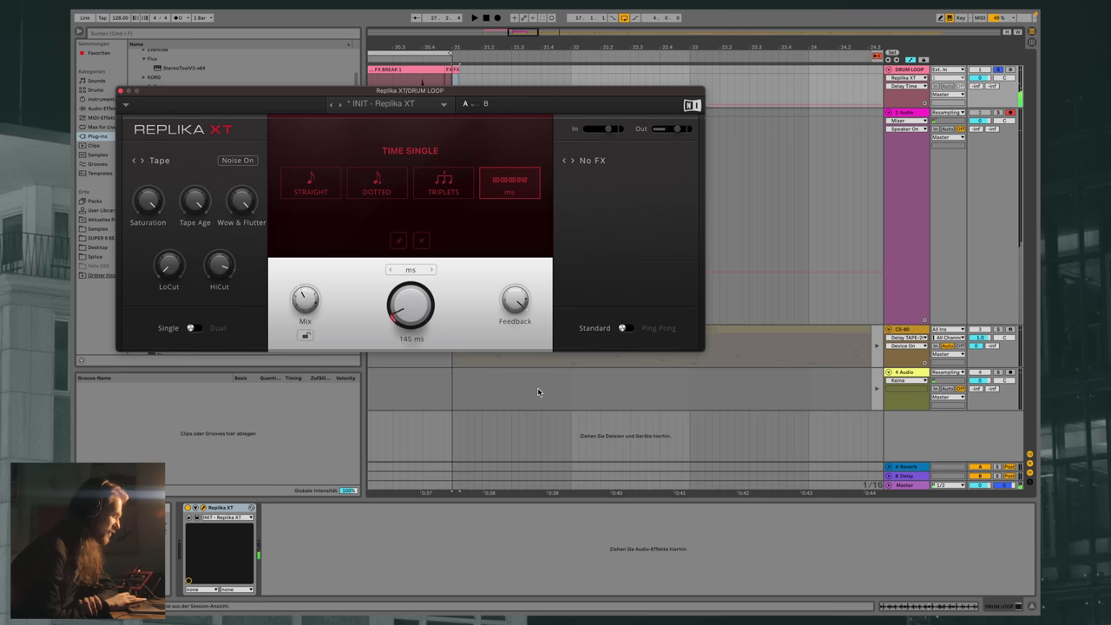
{"action": "left_click_drag", "start_coordinate": [419, 323], "coordinate": [413, 387]}
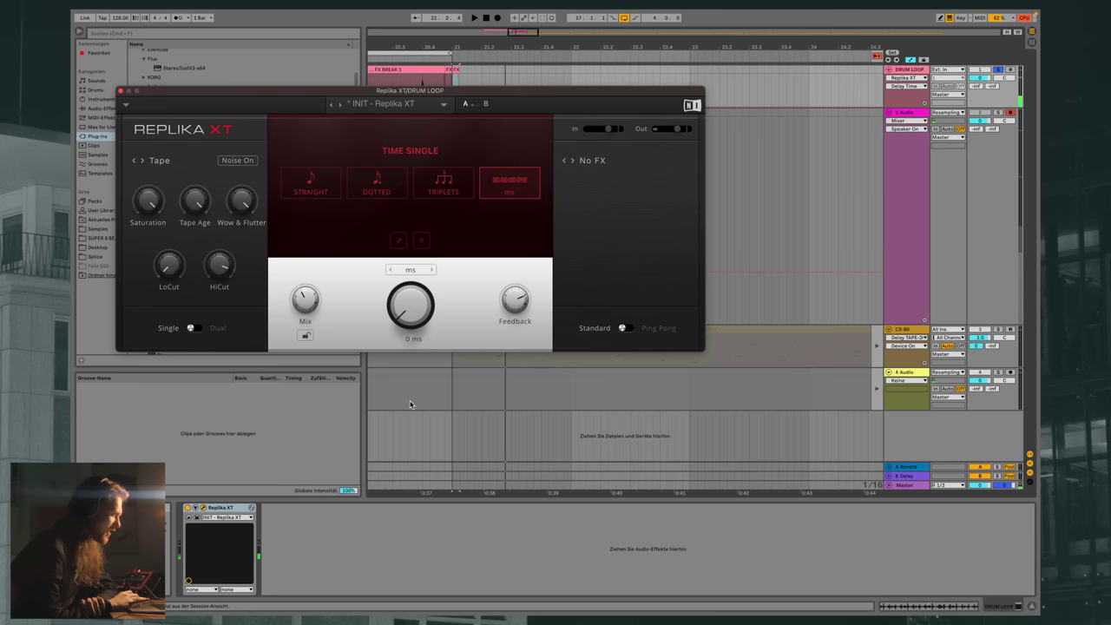
Raise Replika XT's Feedback in stages through 71.5% and 80.5% to about 93.0% at 0 ms delay time
{"action": "mouse_move", "coordinate": [312, 299]}
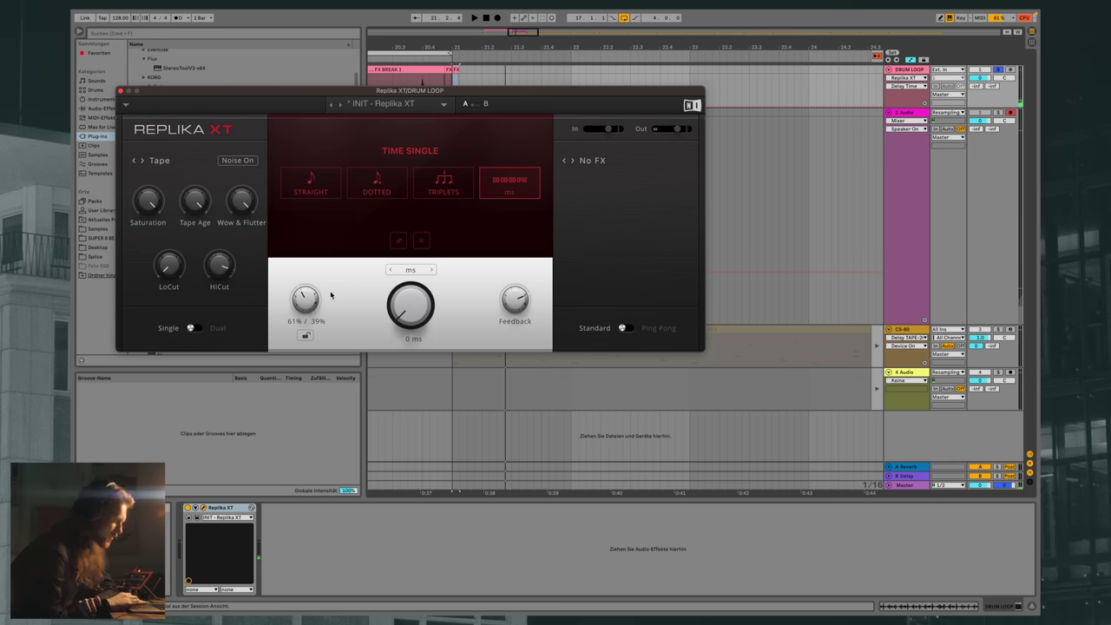
{"action": "left_click", "coordinate": [514, 300]}
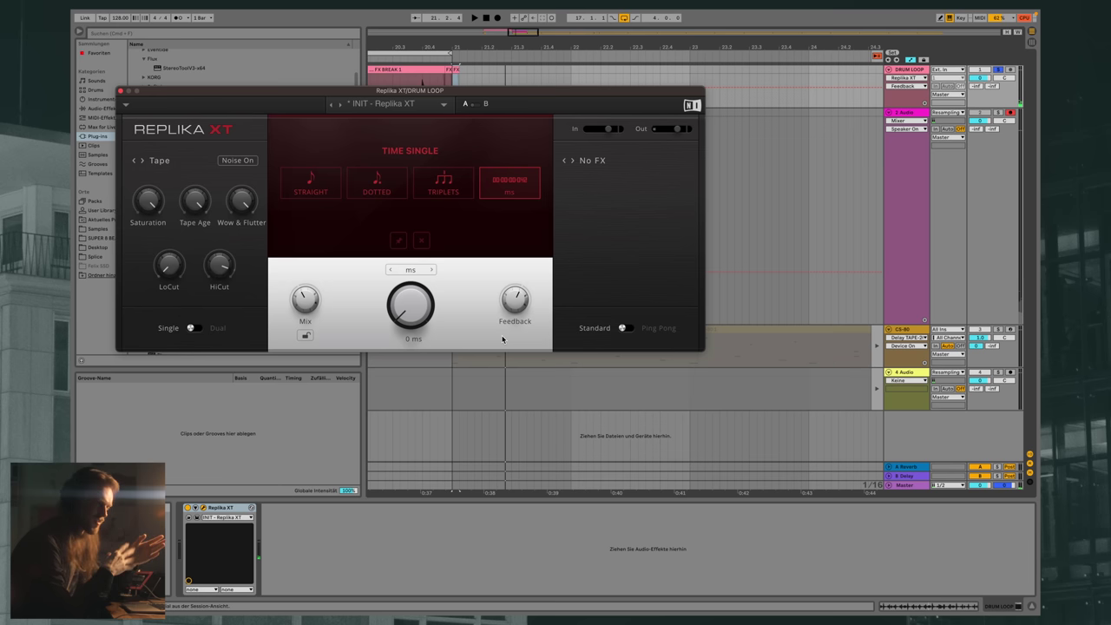
{"action": "mouse_move", "coordinate": [519, 311]}
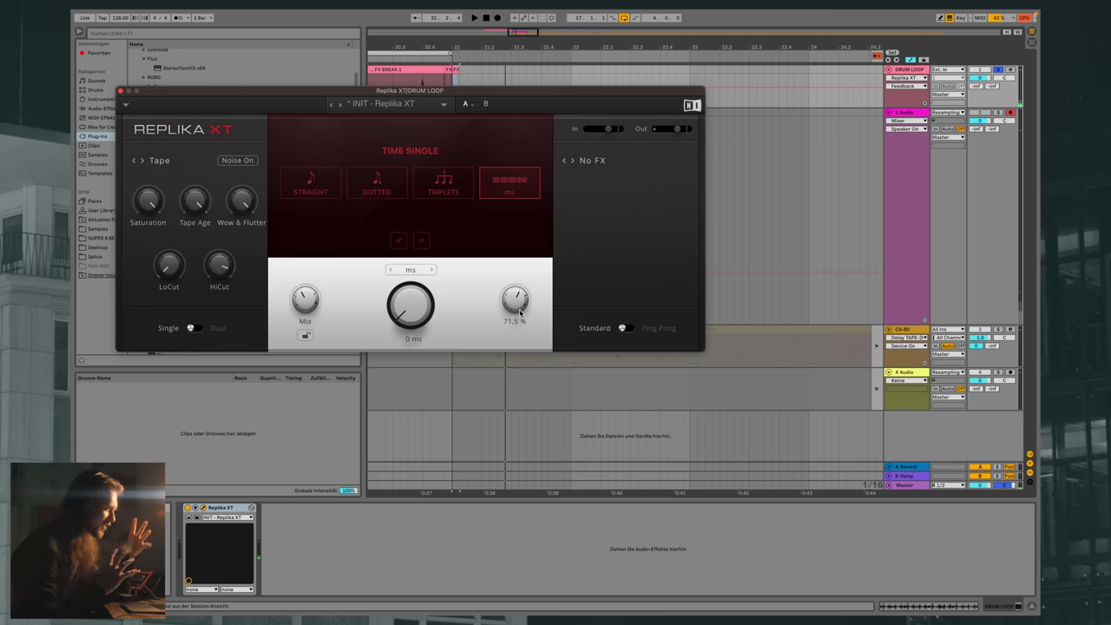
{"action": "left_click_drag", "start_coordinate": [520, 312], "coordinate": [518, 296]}
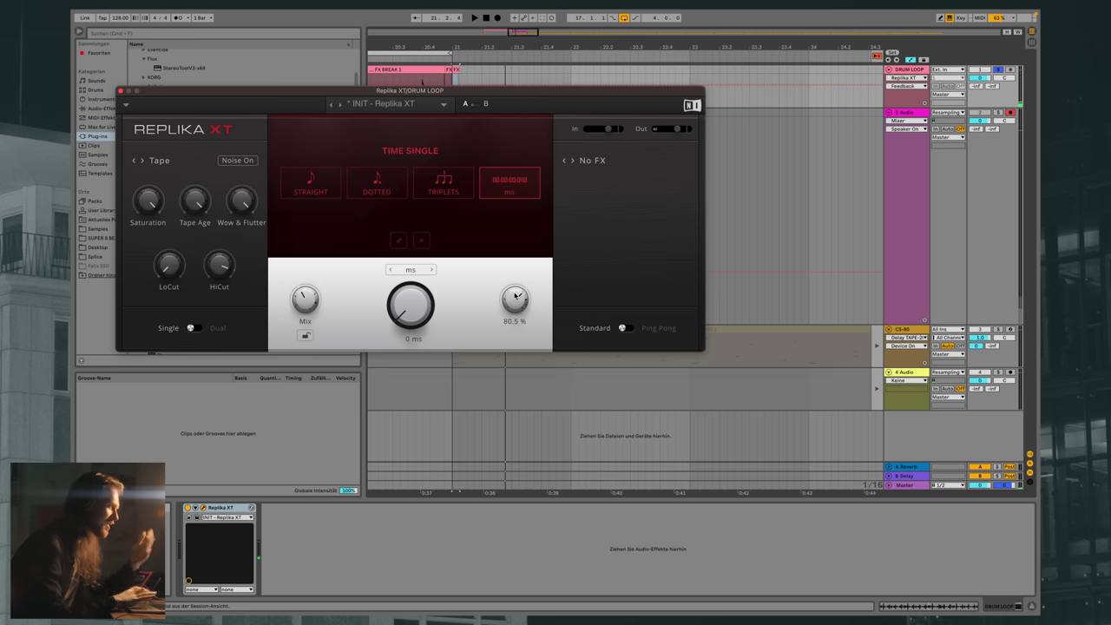
{"action": "left_click_drag", "start_coordinate": [515, 296], "coordinate": [518, 269]}
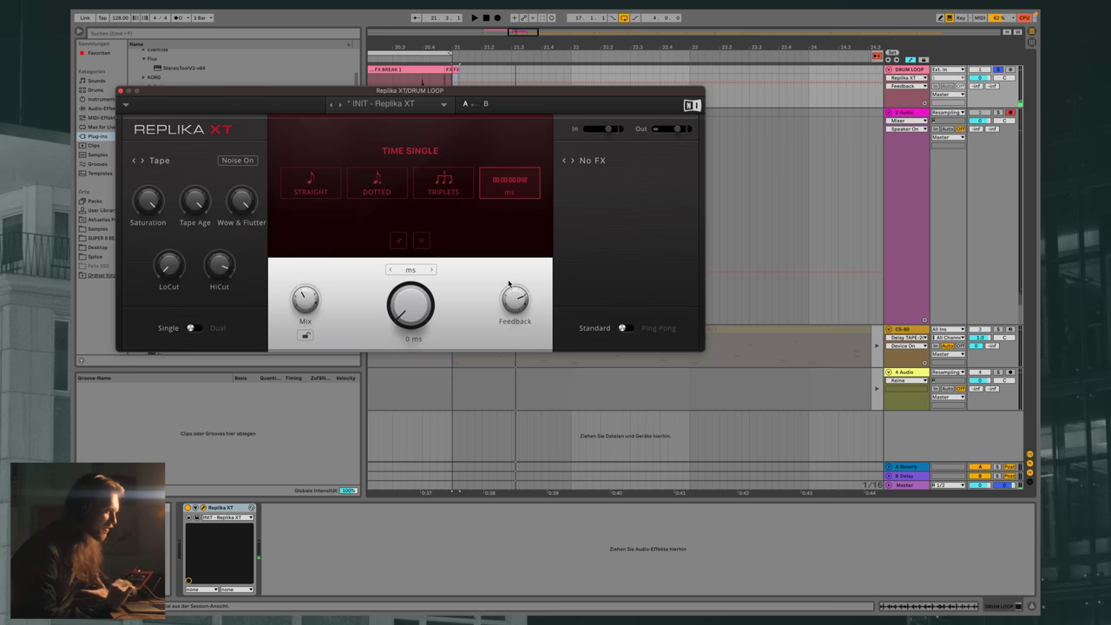
{"action": "mouse_move", "coordinate": [513, 299]}
{"action": "left_mouse_down"}
{"action": "mouse_move", "coordinate": [513, 280]}
{"action": "mouse_move", "coordinate": [507, 290]}
{"action": "left_mouse_up"}
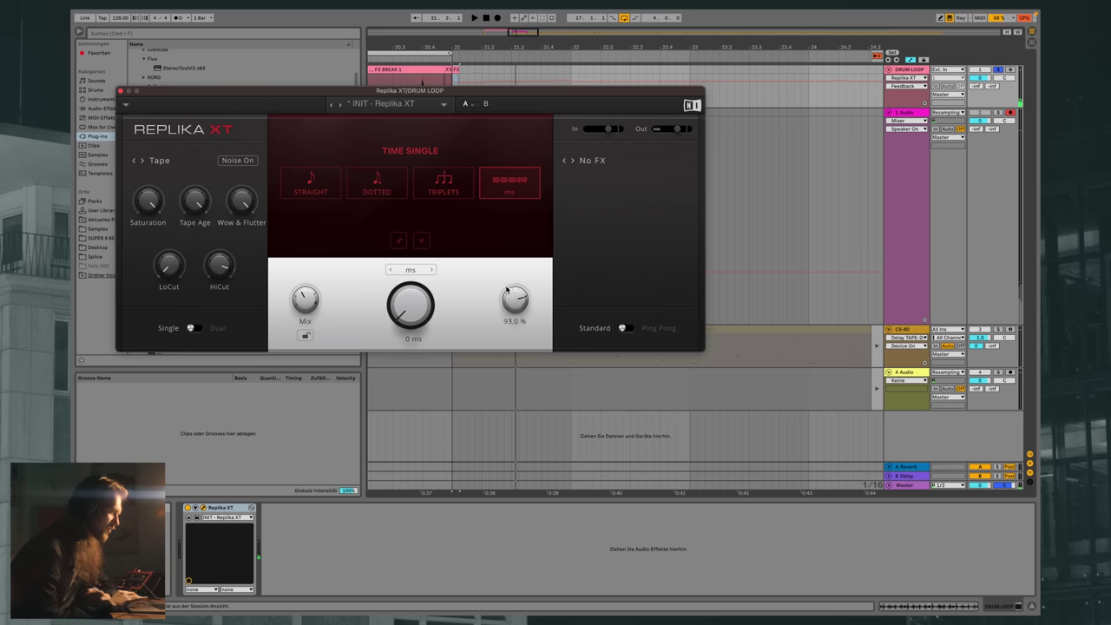
Raise the delay time to 375 ms during playback and, with playback stopped, lower it to 150 ms to pitch the echo tail
{"action": "left_click_drag", "start_coordinate": [397, 319], "coordinate": [400, 253]}
{"action": "key", "text": "space"}
{"action": "mouse_move", "coordinate": [421, 310]}
{"action": "left_mouse_down"}
{"action": "mouse_move", "coordinate": [425, 250]}
{"action": "mouse_move", "coordinate": [407, 306]}
{"action": "mouse_move", "coordinate": [401, 283]}
{"action": "left_mouse_up"}
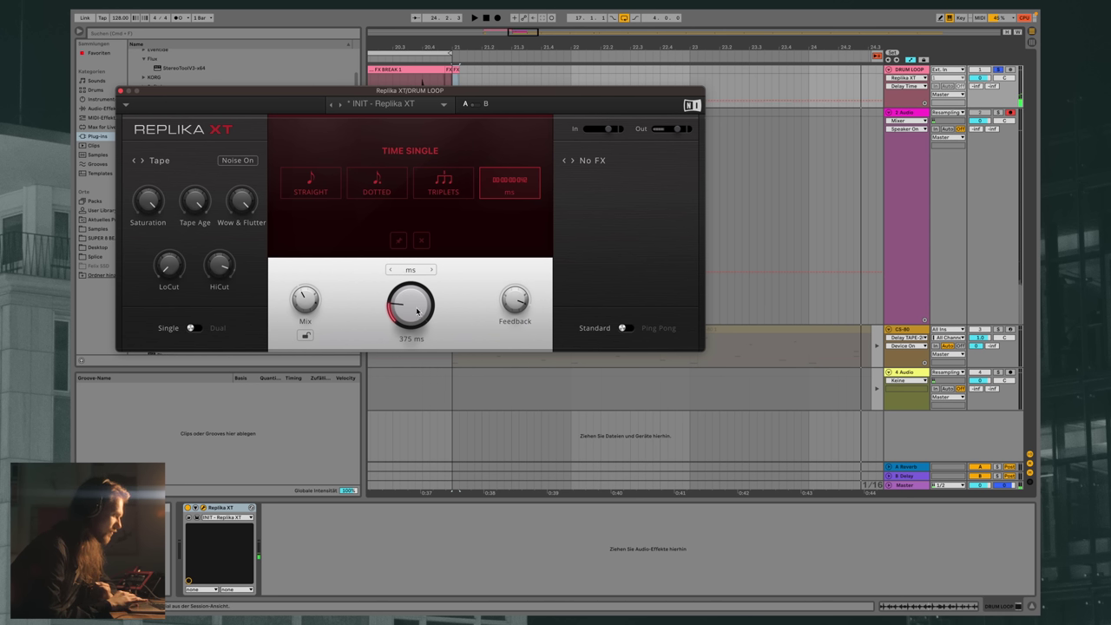
{"action": "left_click_drag", "start_coordinate": [413, 325], "coordinate": [399, 385]}
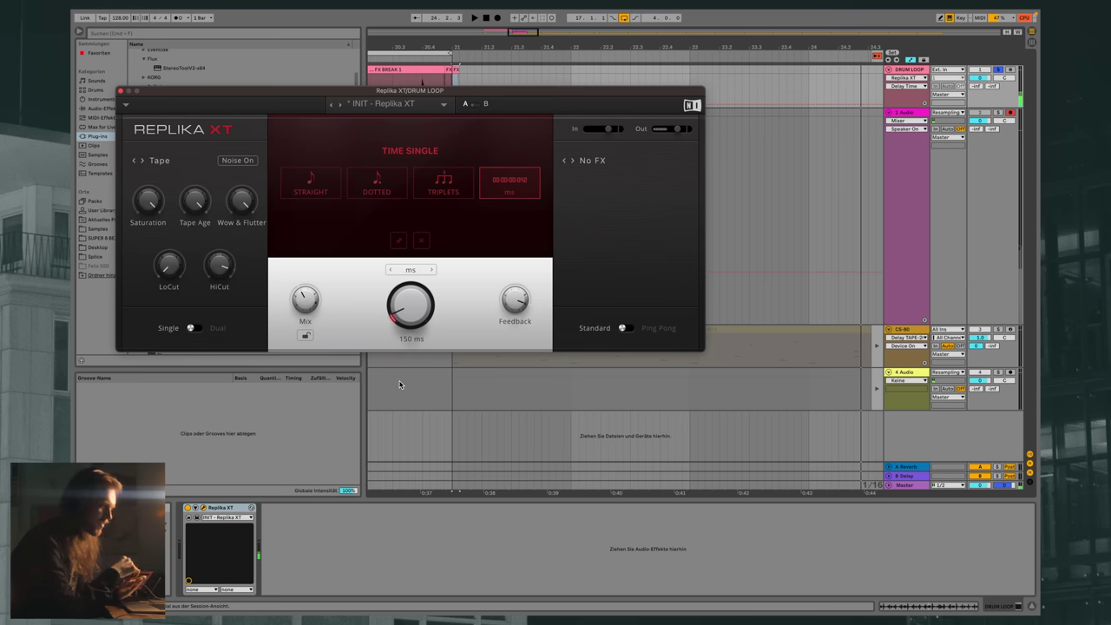
Sweep the delay time between 125 ms and 375 ms during playback, stop, and finish at 320 ms with a 72% / 28% mix
{"action": "key", "text": "space"}
{"action": "scroll", "coordinate": [414, 311], "scroll_direction": "up", "scroll_amount": 3}
{"action": "left_click_drag", "start_coordinate": [414, 310], "coordinate": [408, 324]}
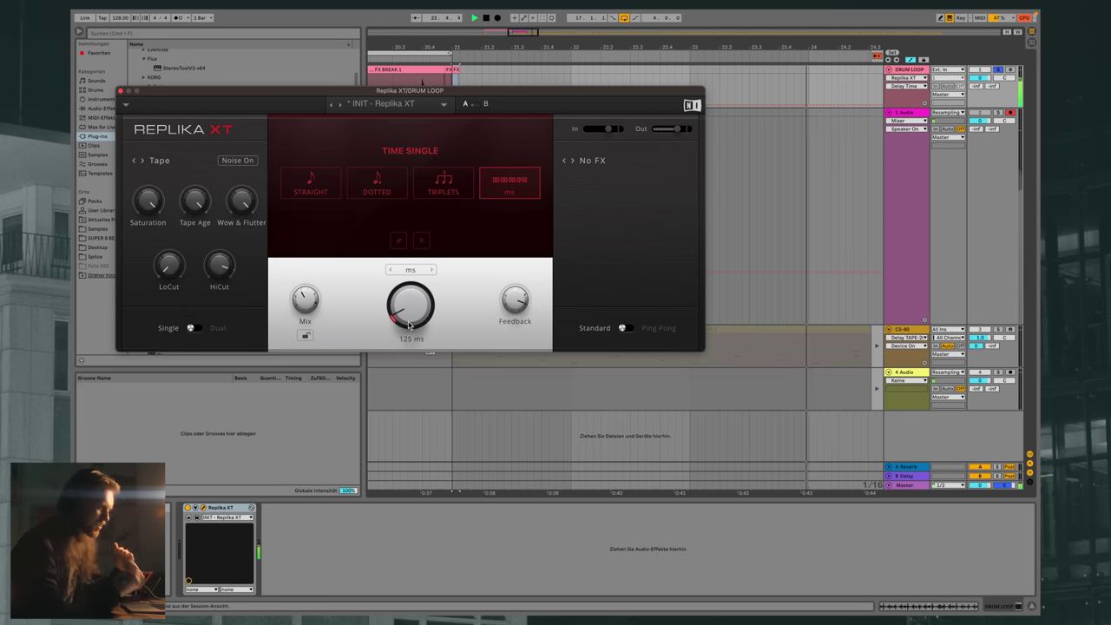
{"action": "left_click_drag", "start_coordinate": [409, 324], "coordinate": [414, 289]}
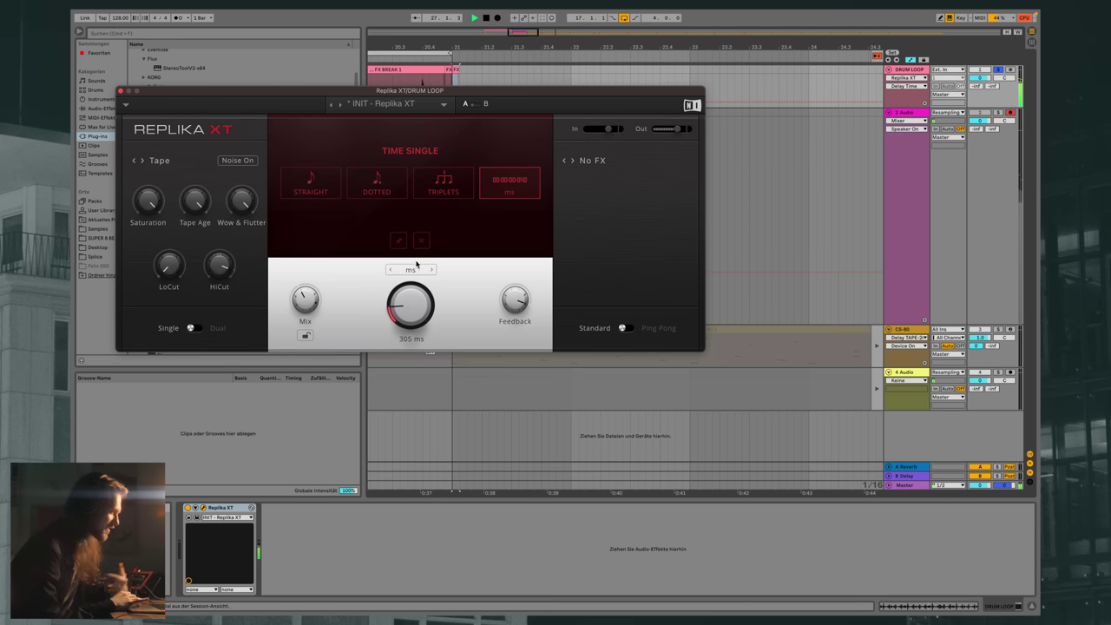
{"action": "left_click_drag", "start_coordinate": [416, 306], "coordinate": [421, 285]}
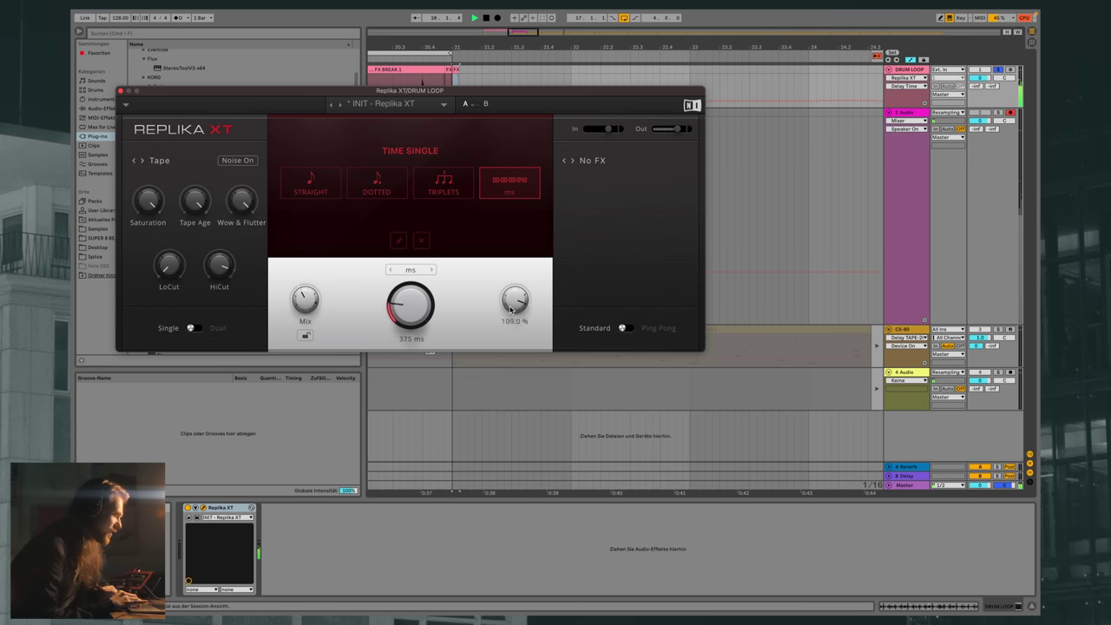
{"action": "key", "text": "space"}
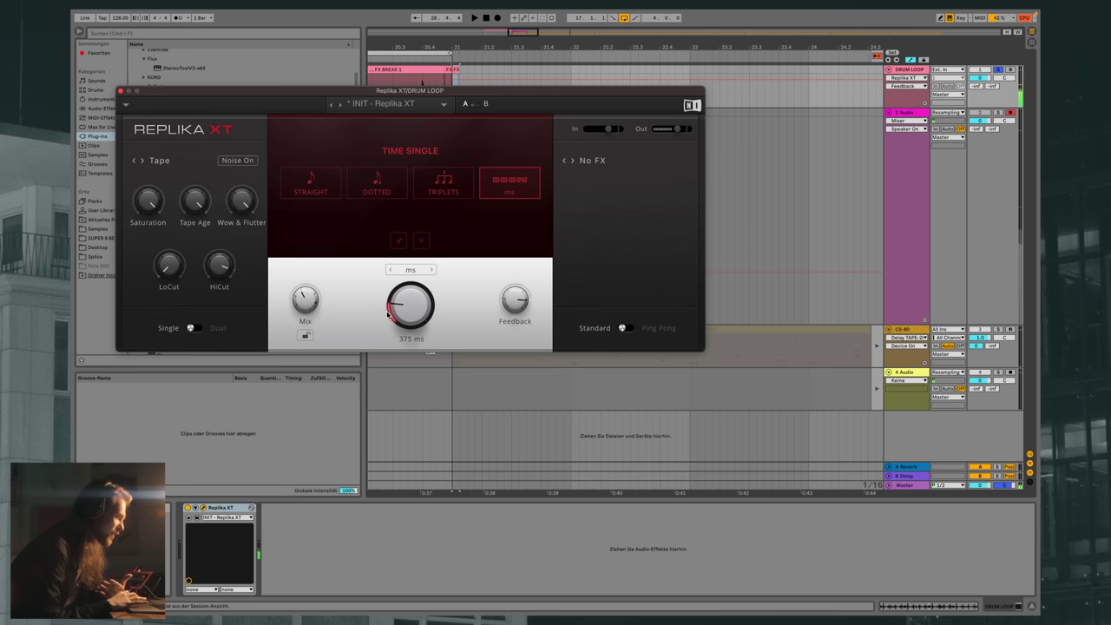
{"action": "left_click_drag", "start_coordinate": [417, 312], "coordinate": [406, 324]}
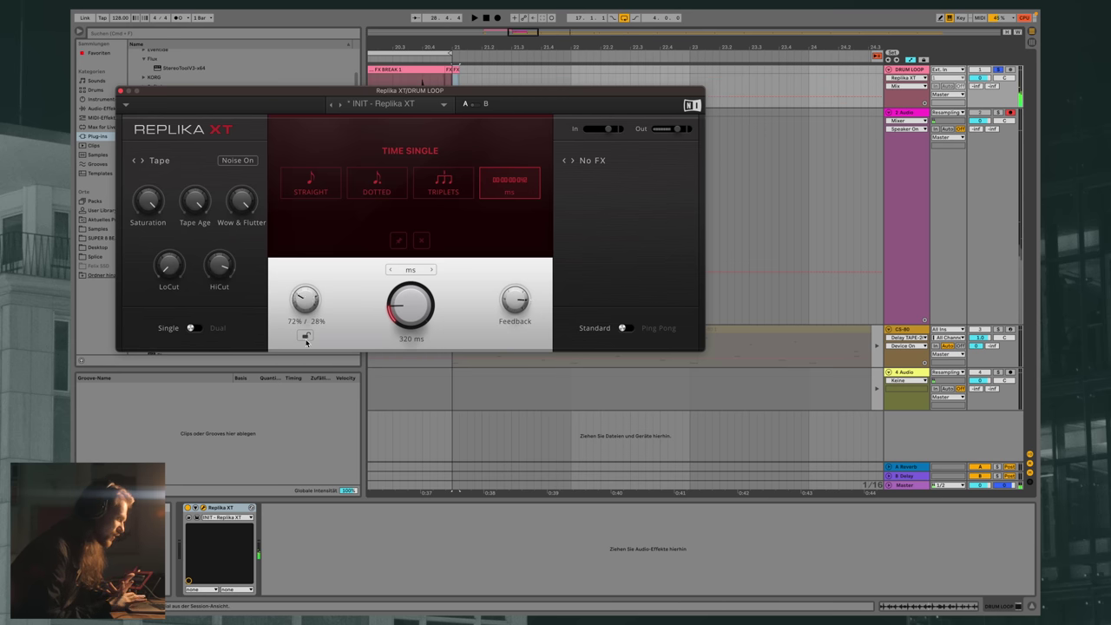
Close the Replika XT window and delete the recorded echo clips from the 2 Audio track
{"action": "left_click", "coordinate": [121, 91]}
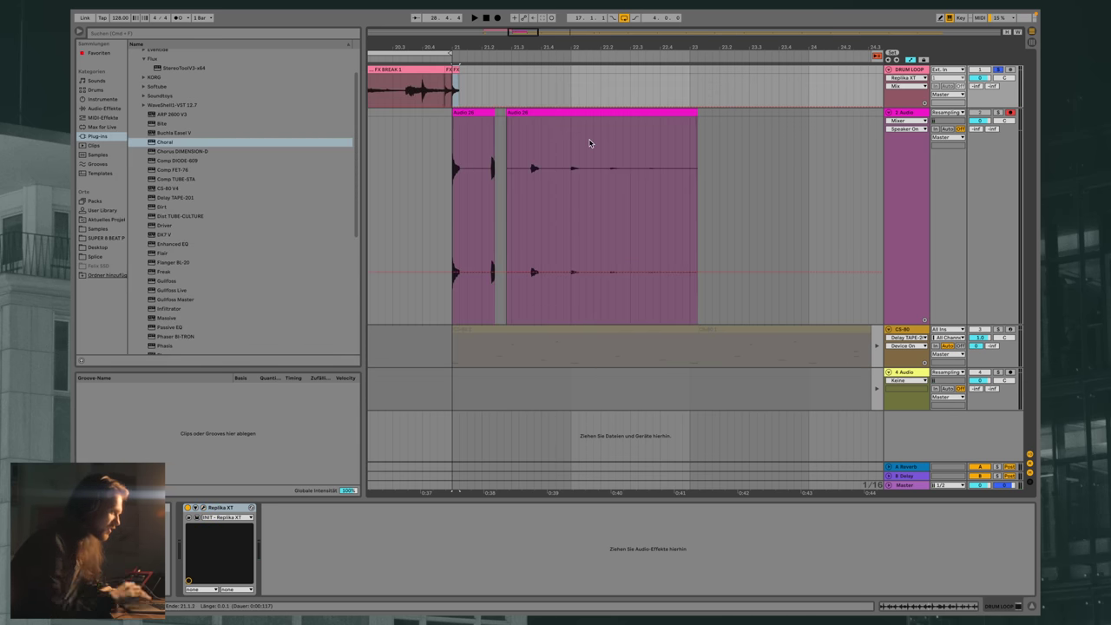
{"action": "left_click_drag", "start_coordinate": [493, 113], "coordinate": [446, 120]}
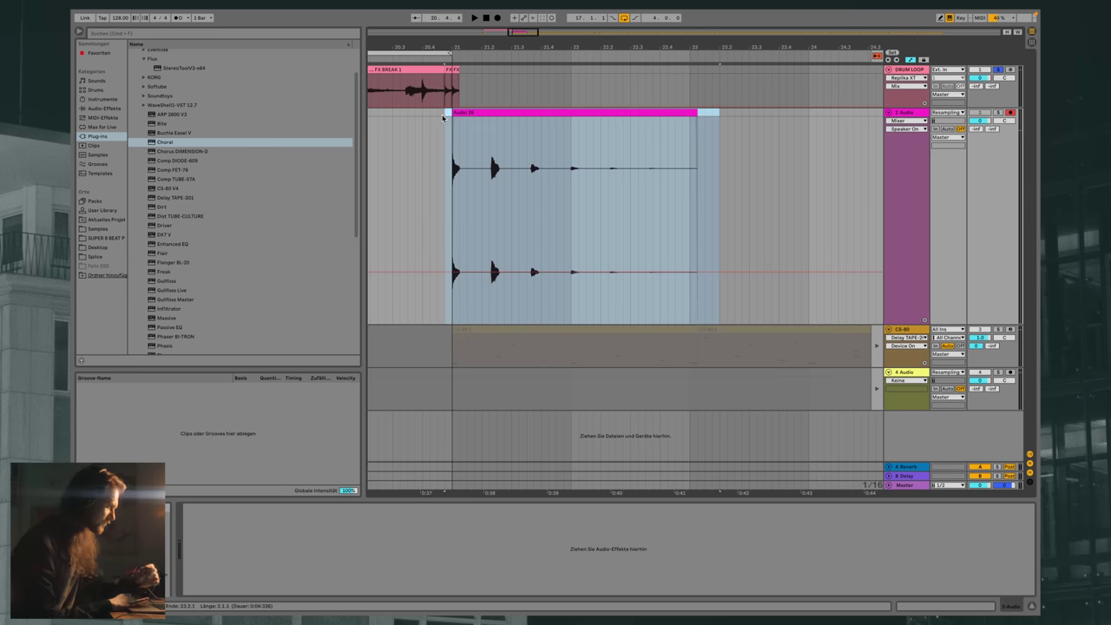
{"action": "key", "text": "Delete"}
{"action": "left_click", "coordinate": [453, 87]}
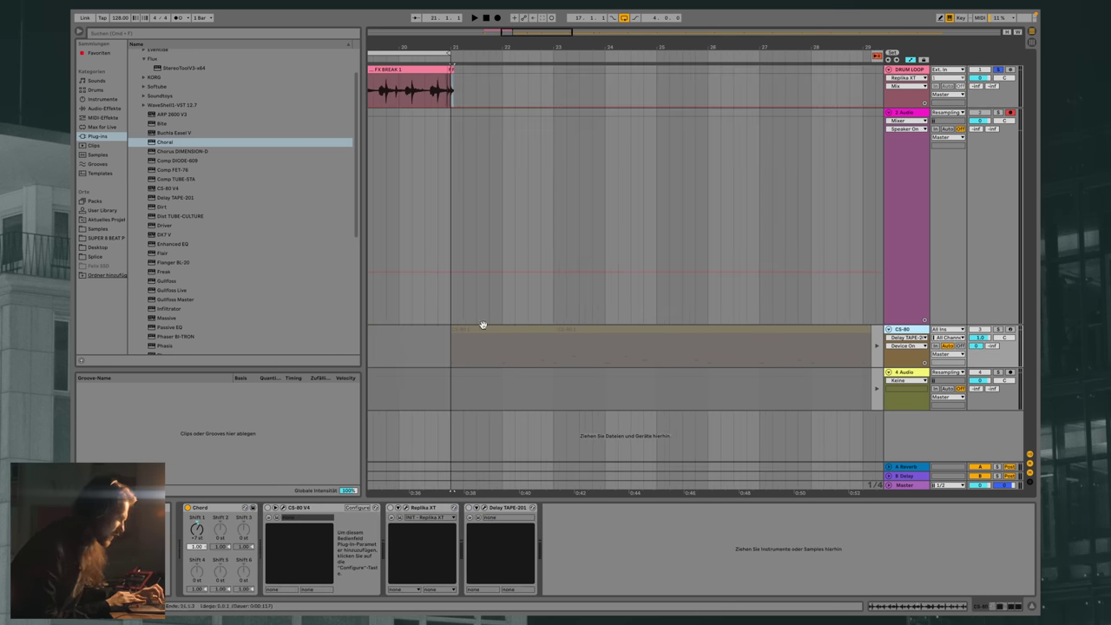
Switch to the Session View and show the CS-80 track's Delay TAPE-201 window over the browser area
{"action": "key", "text": "Tab"}
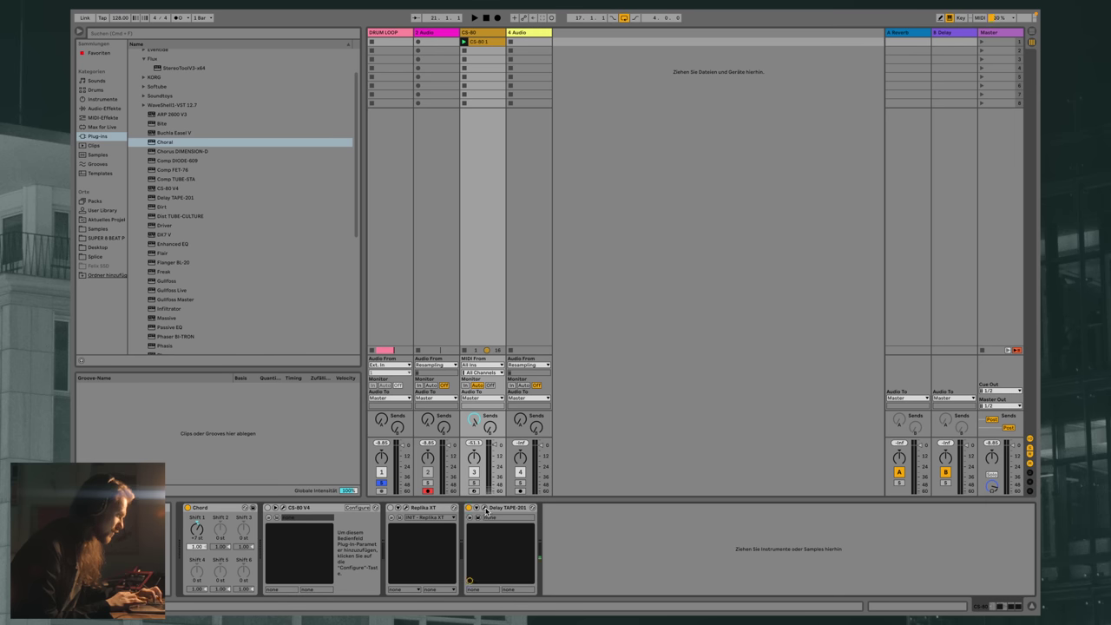
{"action": "key", "text": "alt+super+p"}
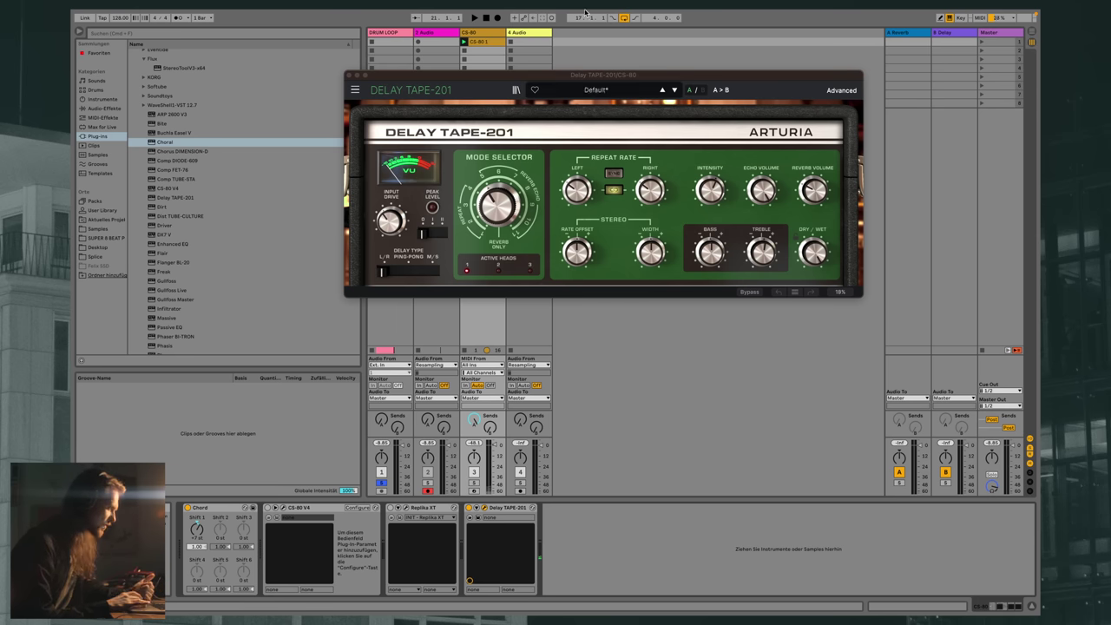
{"action": "left_click_drag", "start_coordinate": [449, 79], "coordinate": [239, 134]}
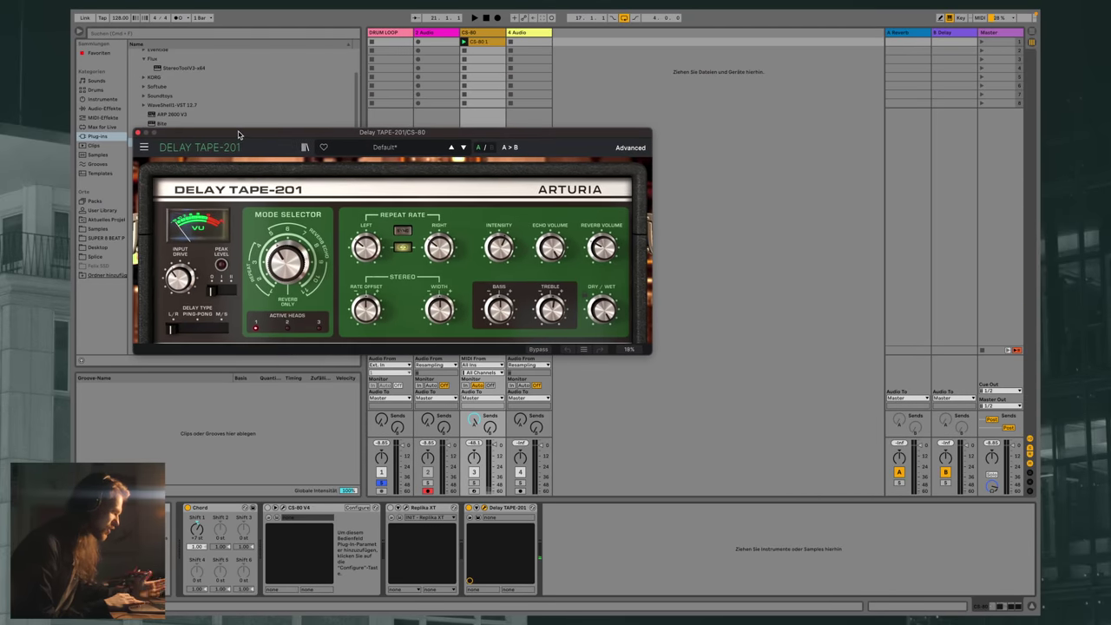
Solo the CS-80 track, switch on its CS-80 V4 synth, and close the synth's window
{"action": "left_click", "coordinate": [474, 483]}
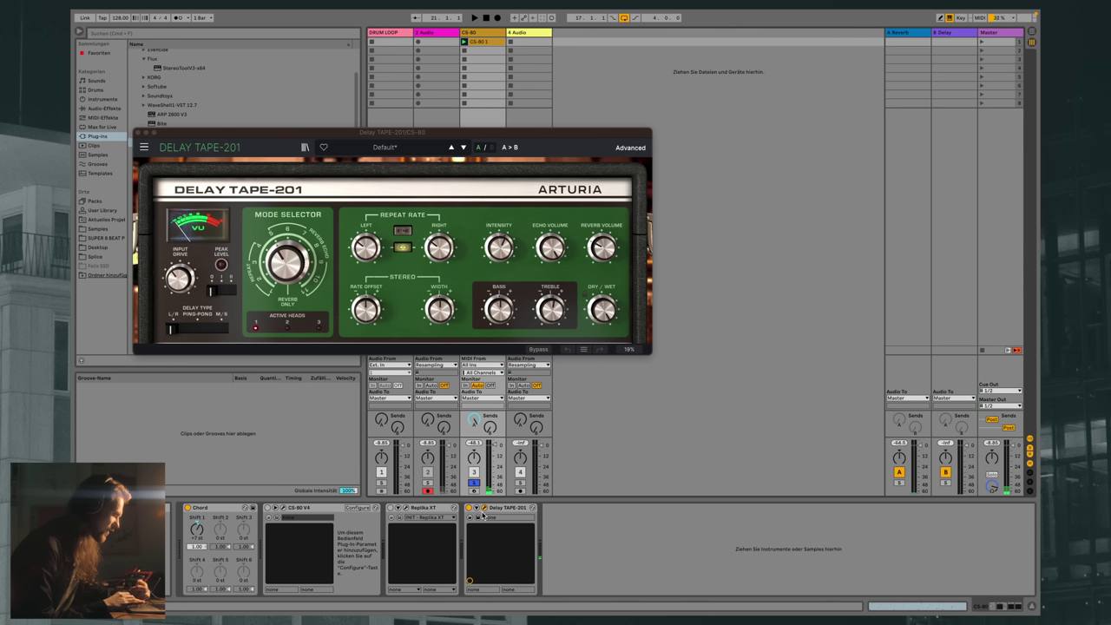
{"action": "left_click", "coordinate": [469, 509]}
{"action": "left_click", "coordinate": [268, 509]}
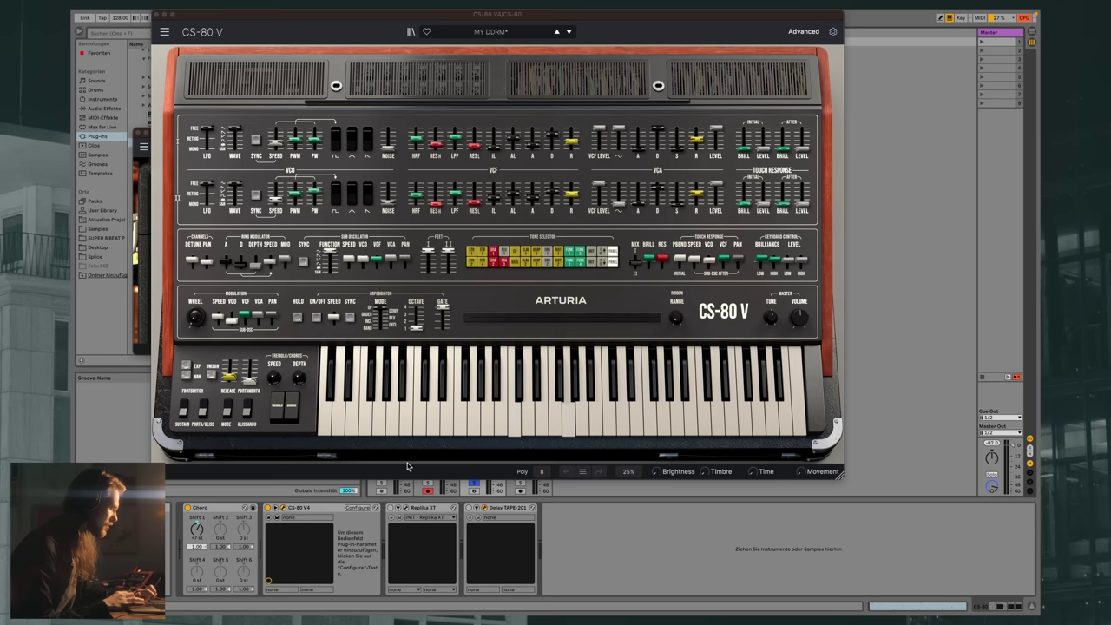
{"action": "left_click", "coordinate": [162, 16]}
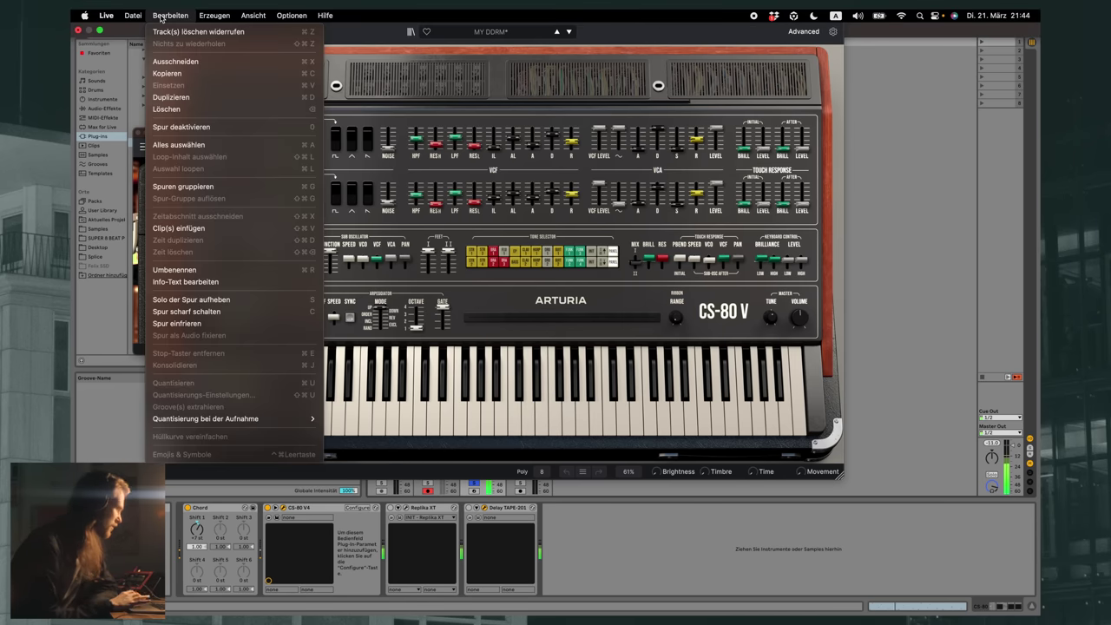
{"action": "left_click", "coordinate": [211, 15]}
{"action": "left_click", "coordinate": [148, 15]}
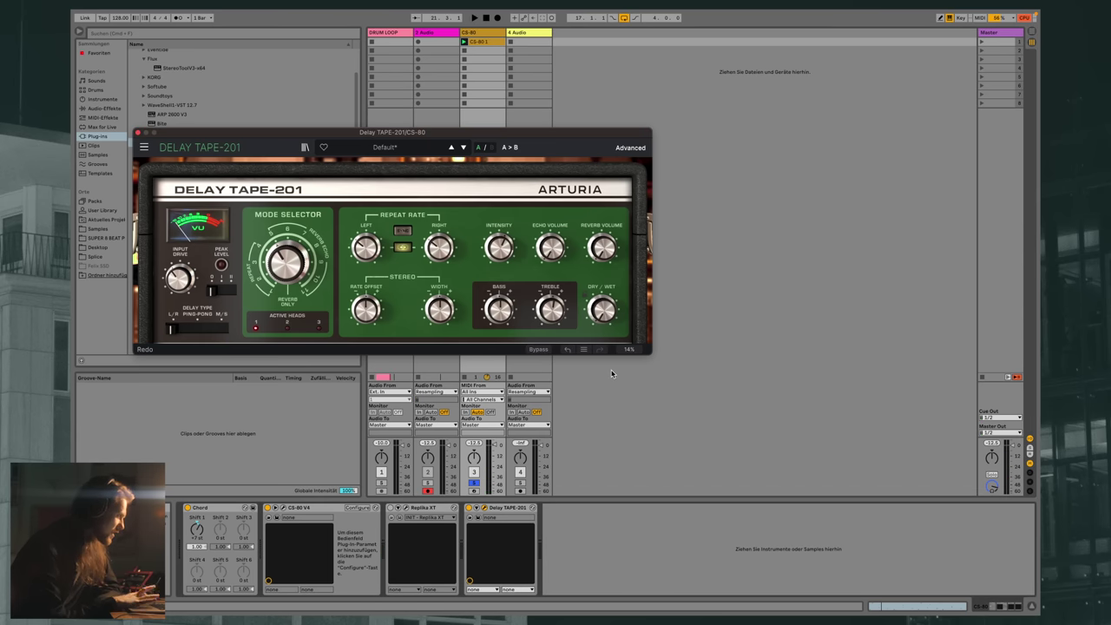
Set Delay TAPE-201's Dry/Wet to 1.00 and adjust Echo Volume and Intensity while the CS-80 clip plays
{"action": "key", "text": "space"}
{"action": "left_click_drag", "start_coordinate": [600, 300], "coordinate": [600, 285]}
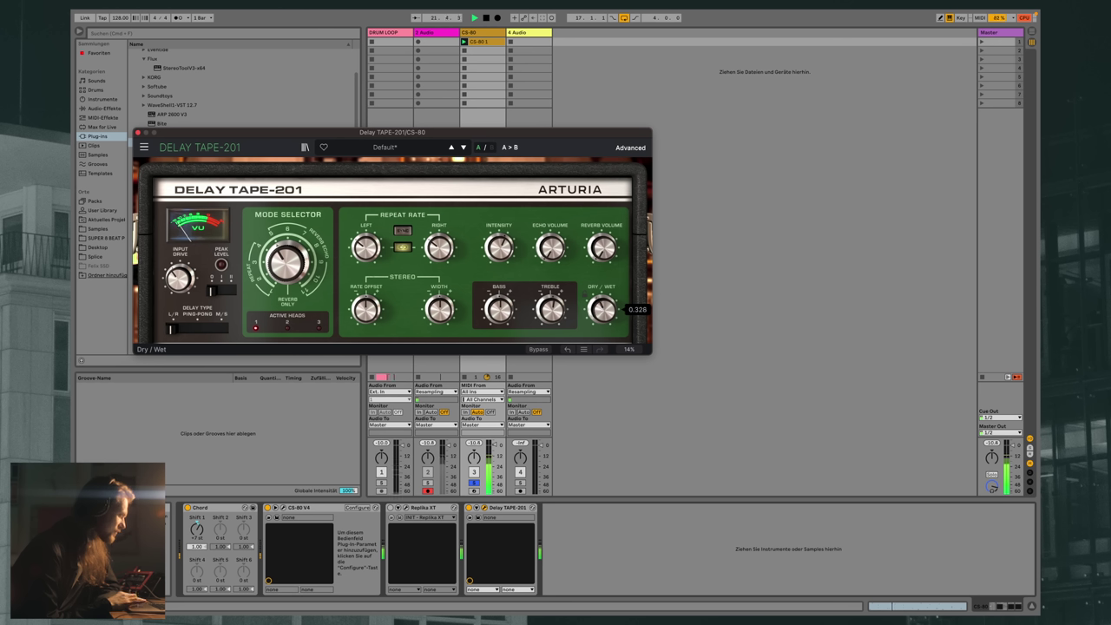
{"action": "left_click_drag", "start_coordinate": [552, 249], "coordinate": [551, 227]}
{"action": "left_click_drag", "start_coordinate": [602, 309], "coordinate": [601, 271]}
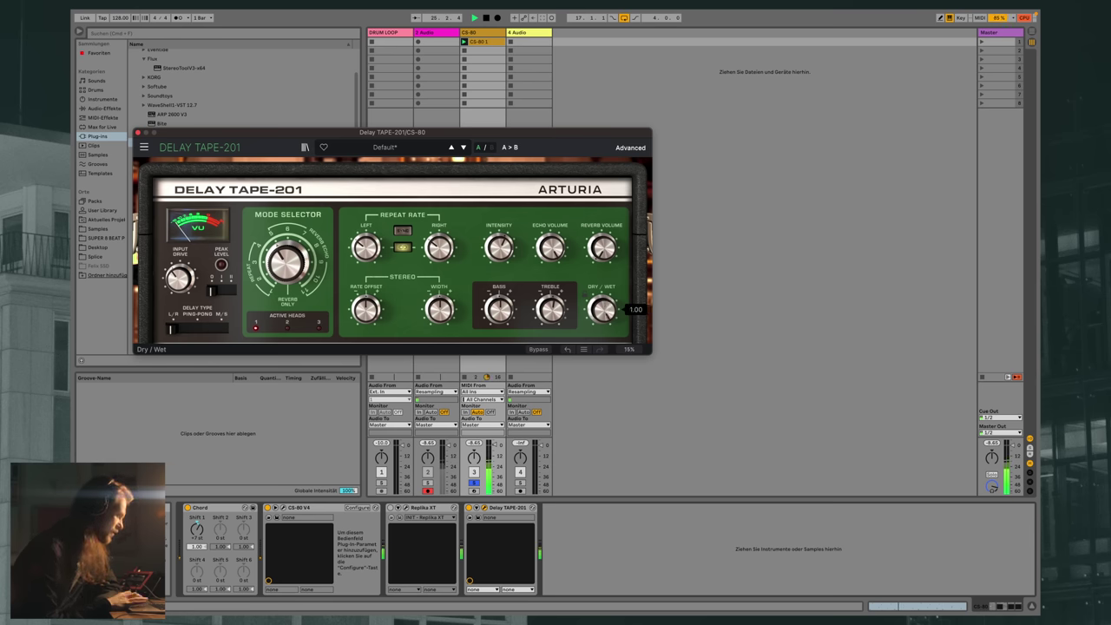
{"action": "left_click_drag", "start_coordinate": [499, 247], "coordinate": [499, 230]}
{"action": "key", "text": "space"}
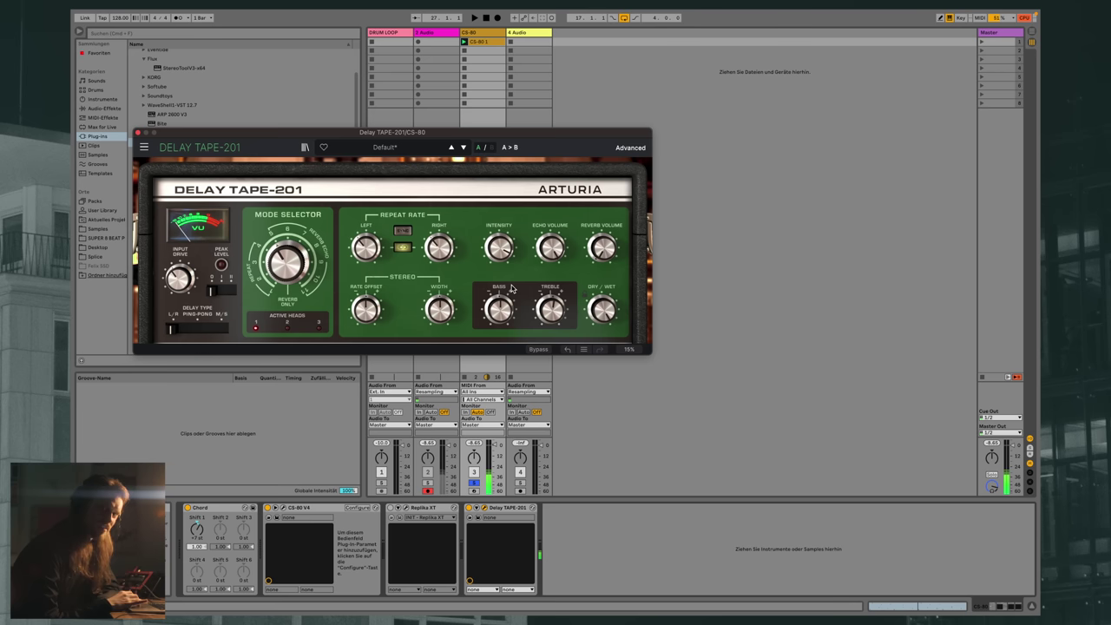
Audition different Repeat Rate settings on Delay TAPE-201 and adjust its Reverb Volume and Intensity
{"action": "mouse_move", "coordinate": [438, 251]}
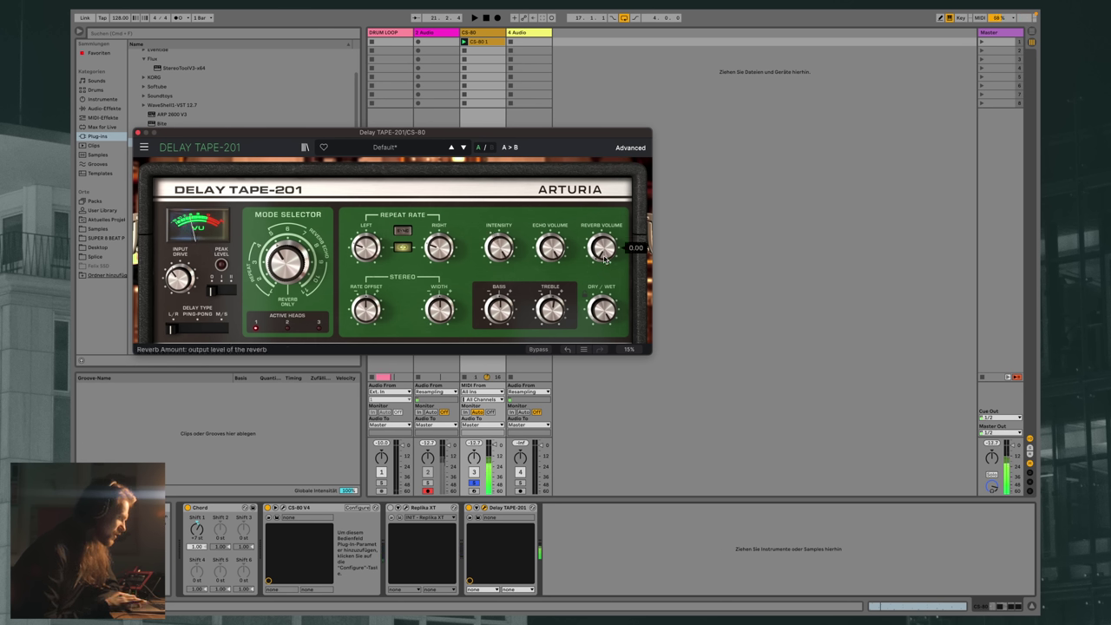
{"action": "mouse_move", "coordinate": [438, 252]}
{"action": "left_mouse_down"}
{"action": "mouse_move", "coordinate": [438, 240]}
{"action": "mouse_move", "coordinate": [438, 259]}
{"action": "left_mouse_up"}
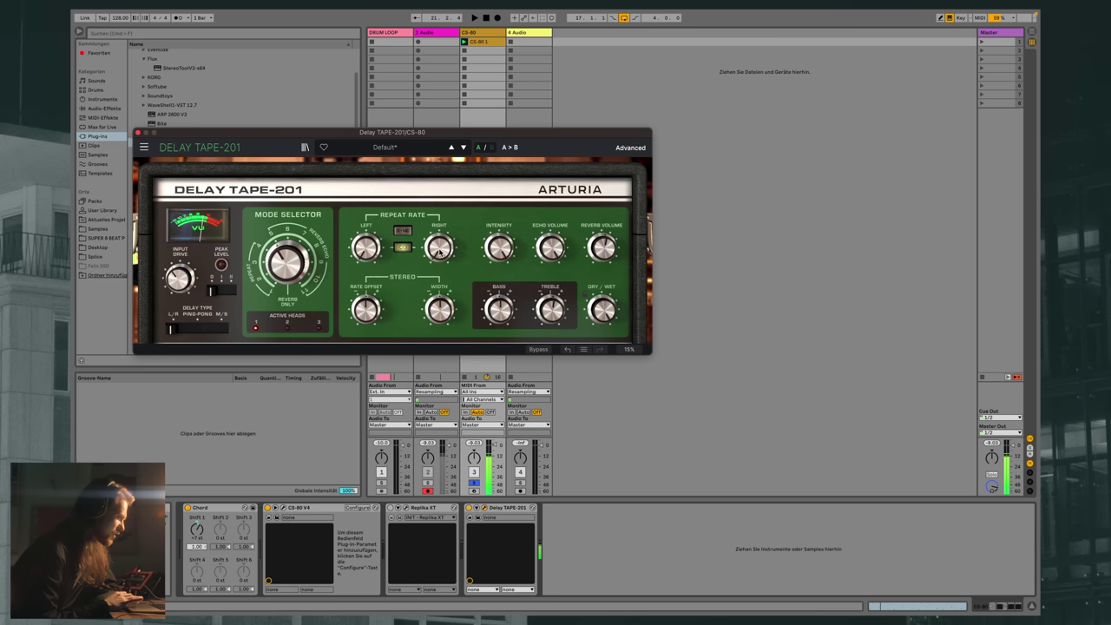
{"action": "key", "text": "space"}
{"action": "mouse_move", "coordinate": [603, 252]}
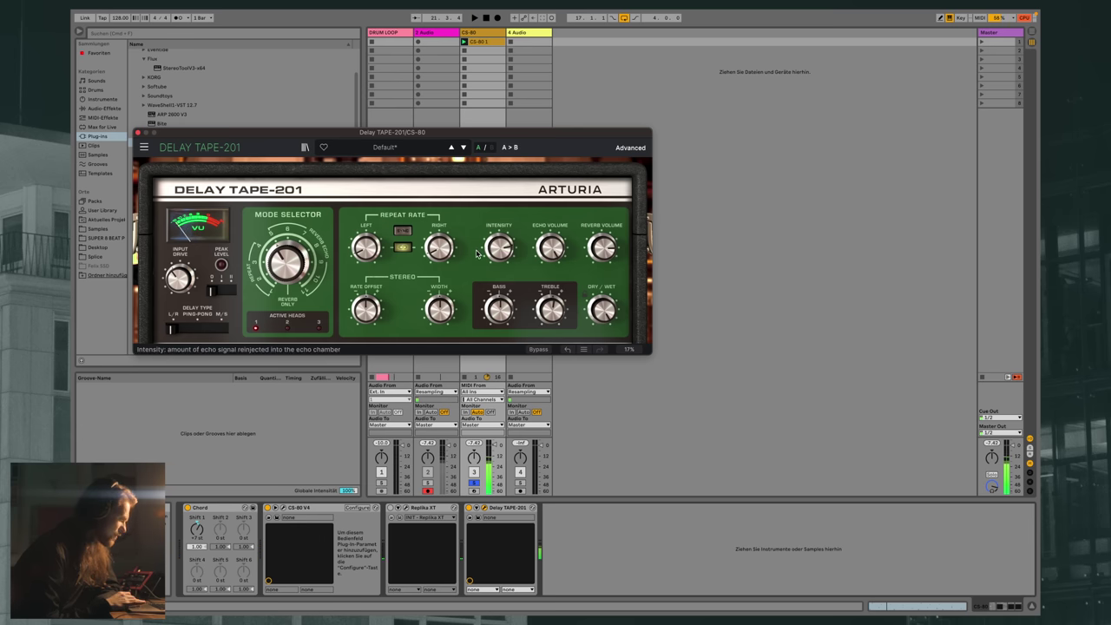
{"action": "left_click_drag", "start_coordinate": [448, 247], "coordinate": [448, 174]}
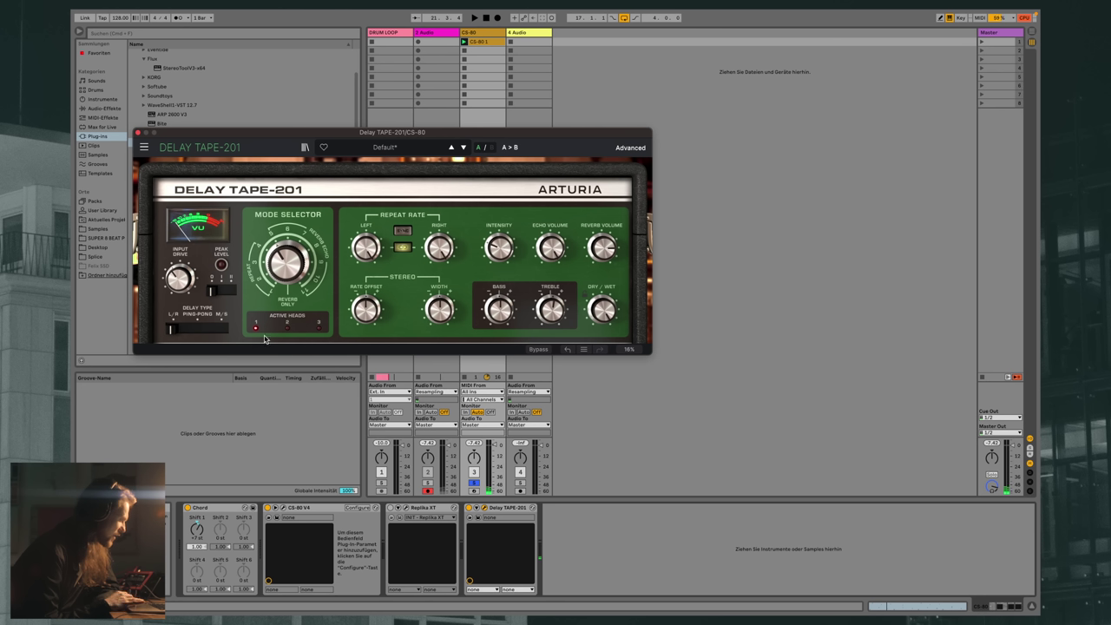
Turn Delay TAPE-201's Mode Selector to 8 so playback heads 1 and 2 are active with the reverb
{"action": "mouse_move", "coordinate": [289, 260]}
{"action": "left_mouse_down"}
{"action": "mouse_move", "coordinate": [289, 306]}
{"action": "mouse_move", "coordinate": [289, 245]}
{"action": "left_mouse_up"}
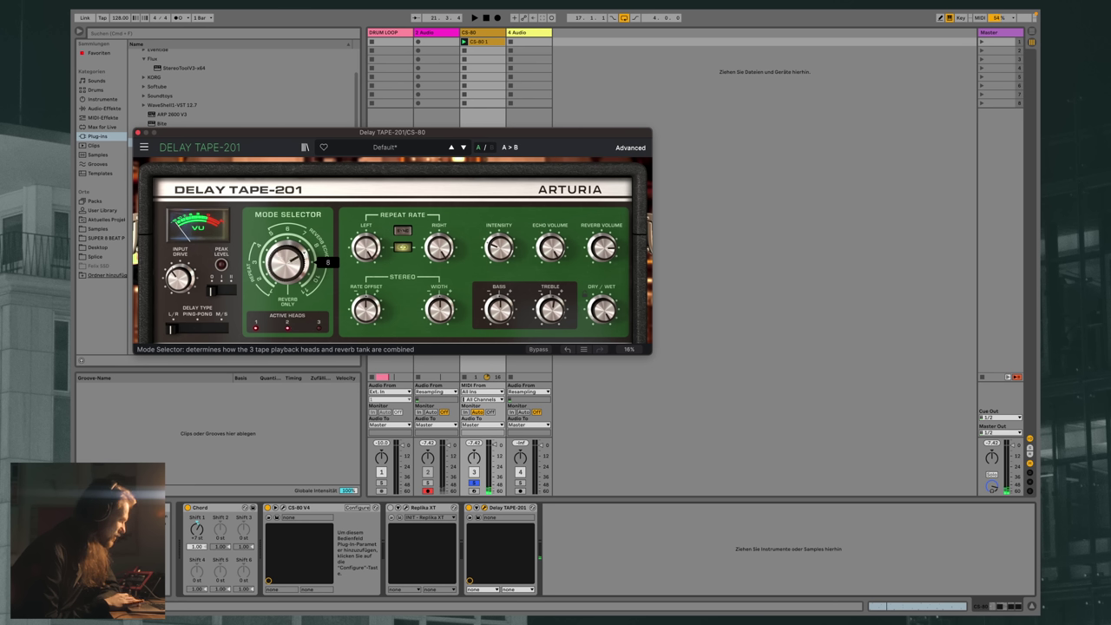
{"action": "left_click_drag", "start_coordinate": [289, 245], "coordinate": [295, 315]}
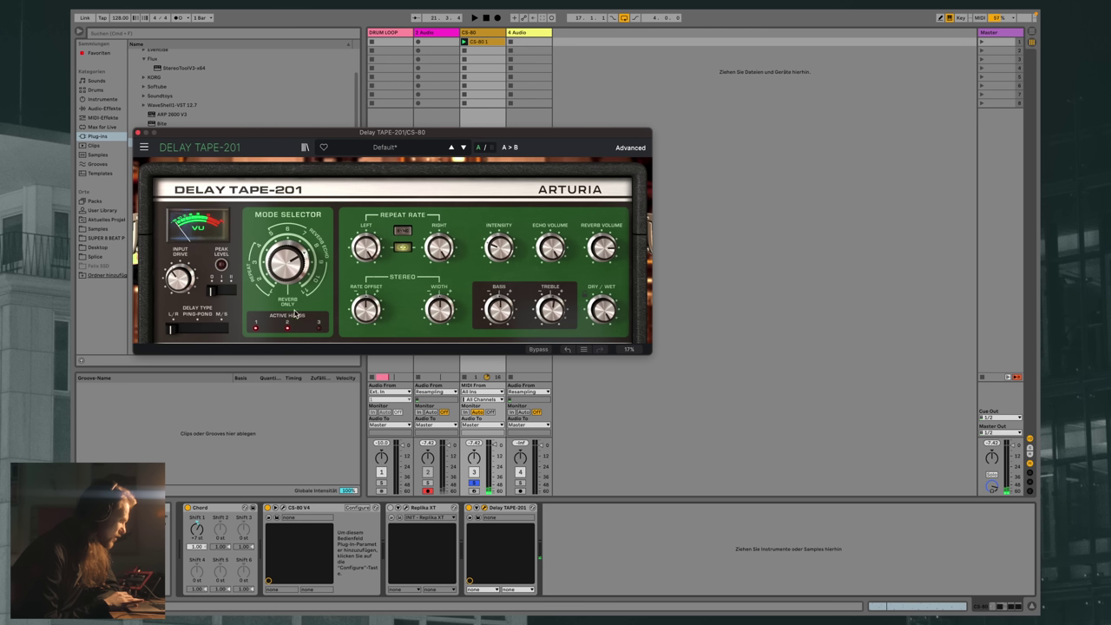
Set Delay TAPE-201's Mode Selector to 9 and audition the CS-80 clip while adjusting Echo Volume and Reverb Volume
{"action": "left_click_drag", "start_coordinate": [291, 261], "coordinate": [291, 254]}
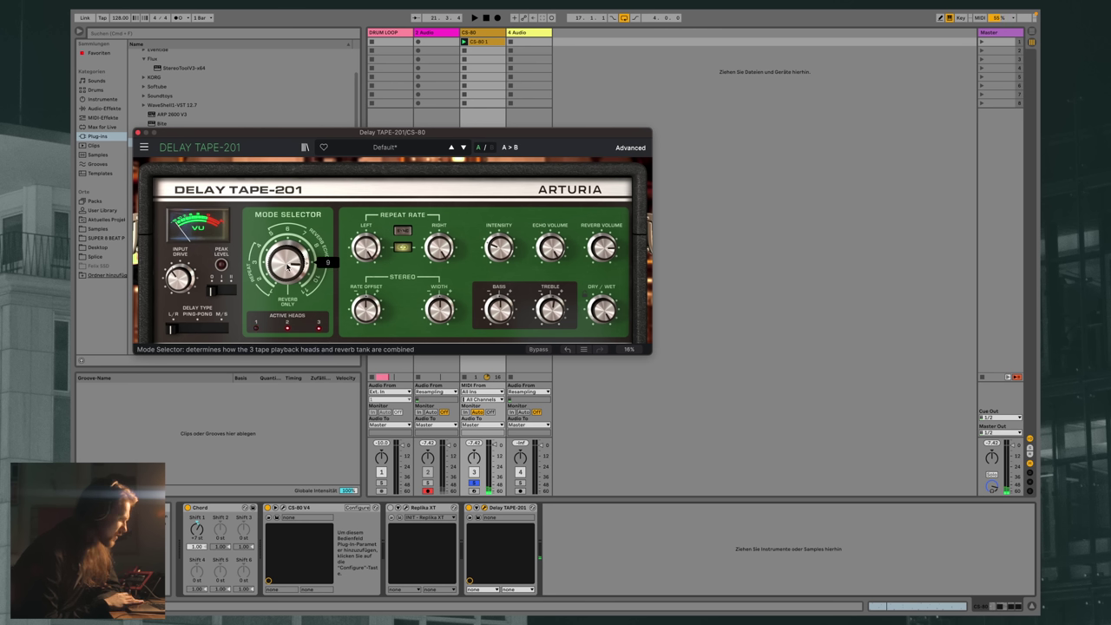
{"action": "mouse_move", "coordinate": [553, 250]}
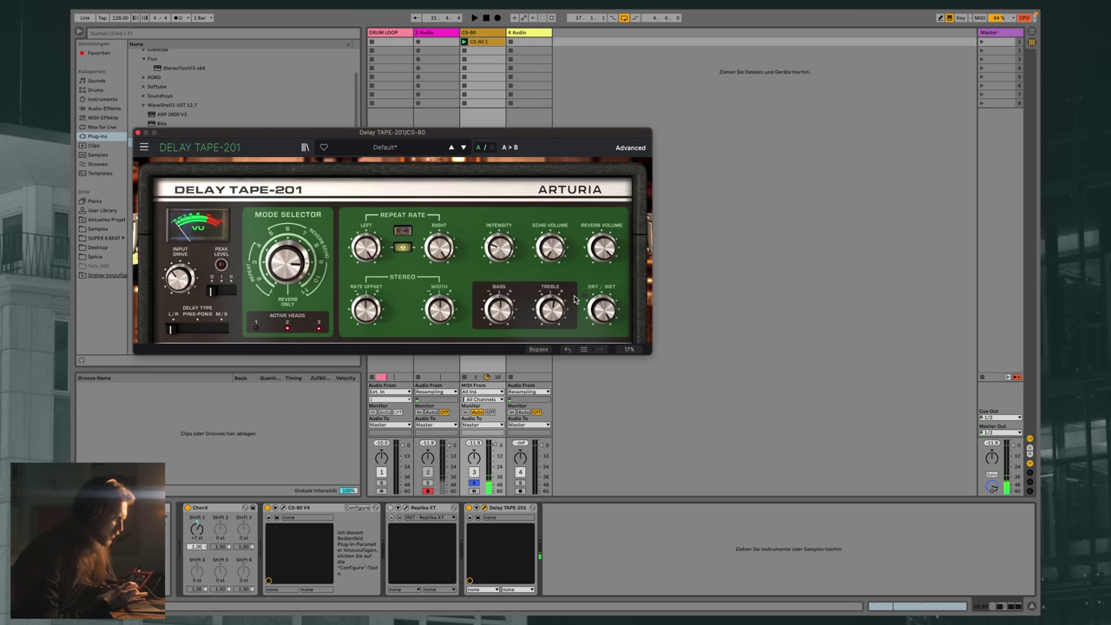
{"action": "key", "text": "space"}
{"action": "key", "text": "space"}
{"action": "left_click_drag", "start_coordinate": [558, 261], "coordinate": [558, 217]}
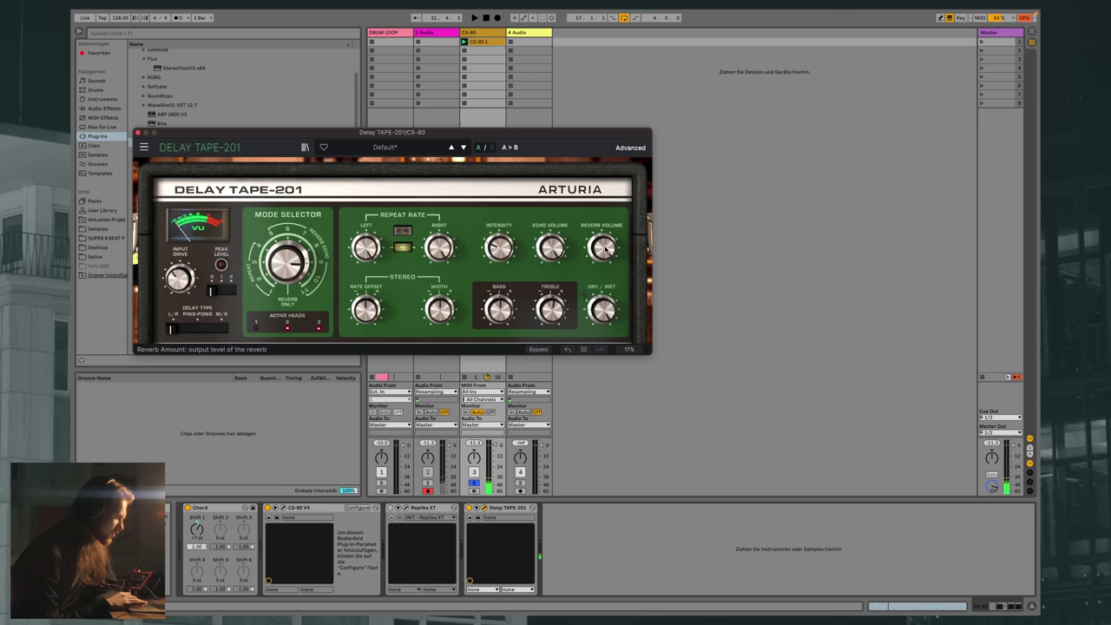
{"action": "left_click_drag", "start_coordinate": [599, 248], "coordinate": [600, 173]}
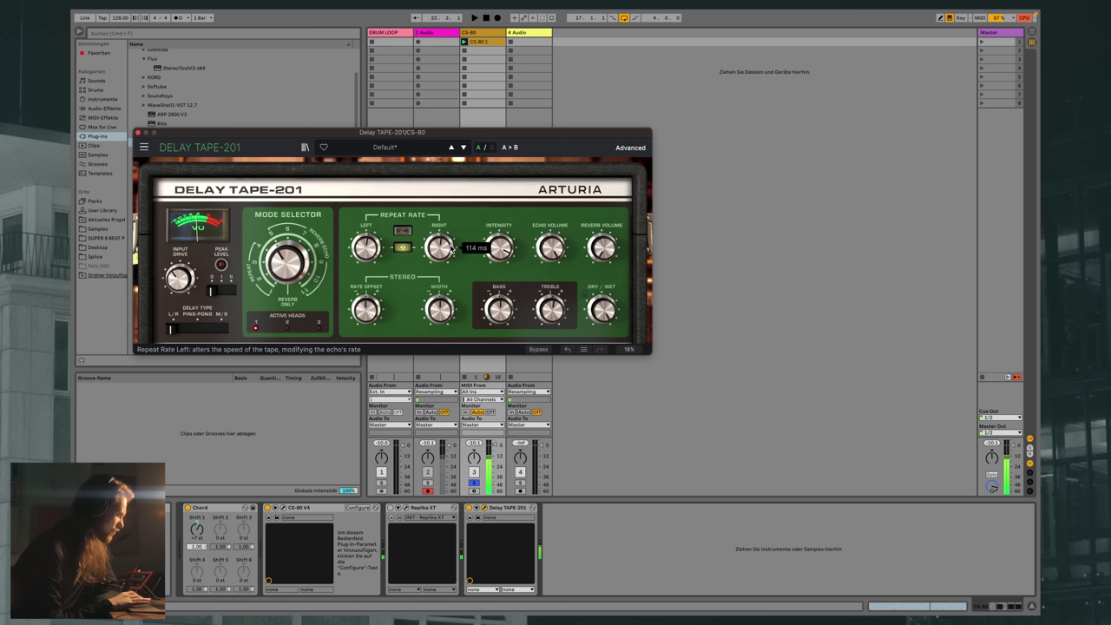
{"action": "mouse_move", "coordinate": [597, 252]}
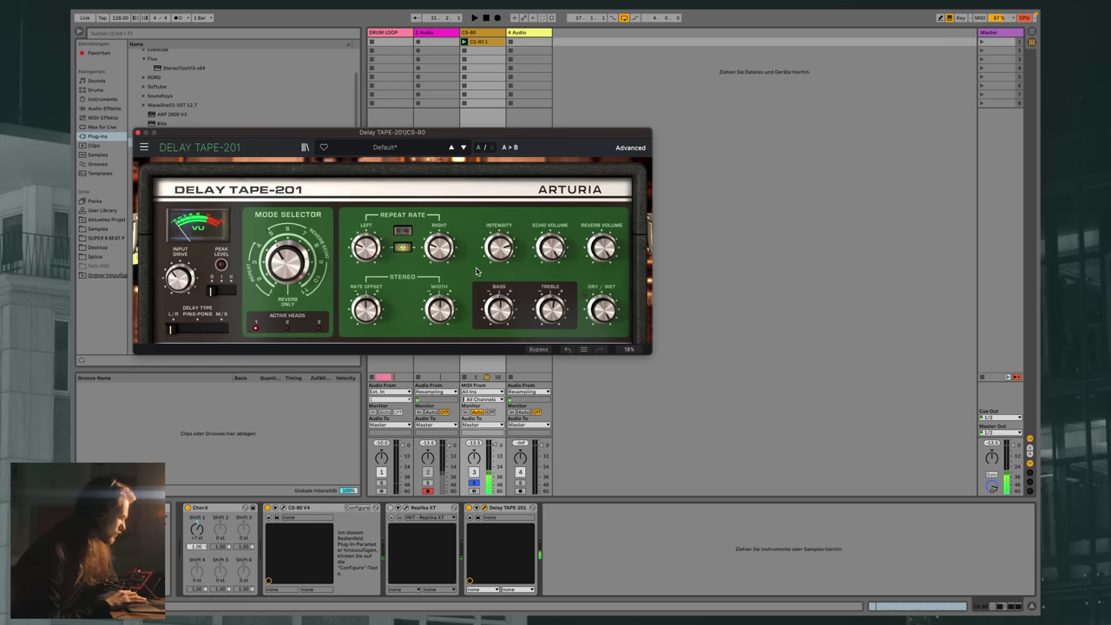
Show Delay TAPE-201's advanced parameters and examine the Input Equalizer, Motor Inertia, Flutter and Noise controls with short playback
{"action": "left_click", "coordinate": [630, 149]}
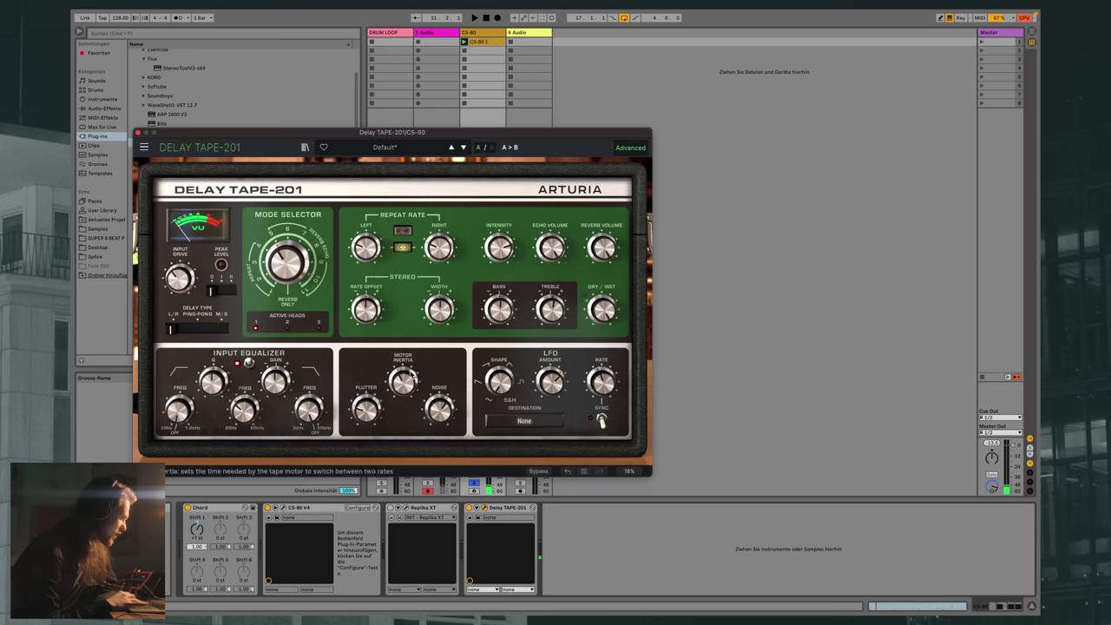
{"action": "mouse_move", "coordinate": [178, 411]}
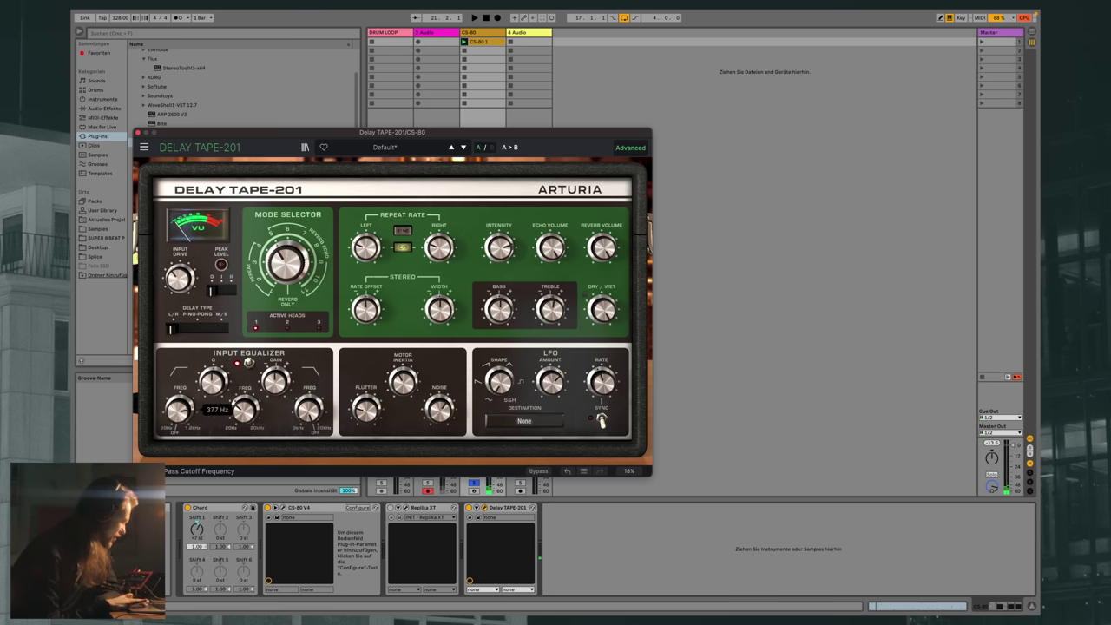
{"action": "left_click", "coordinate": [248, 365]}
{"action": "mouse_move", "coordinate": [401, 377]}
{"action": "key", "text": "space"}
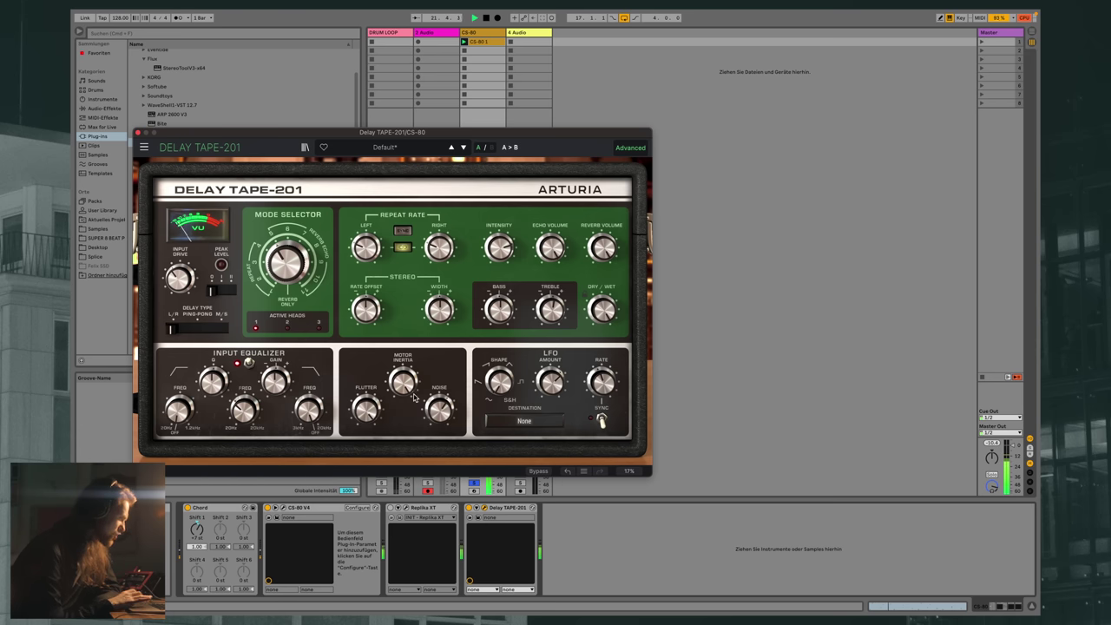
{"action": "key", "text": "space"}
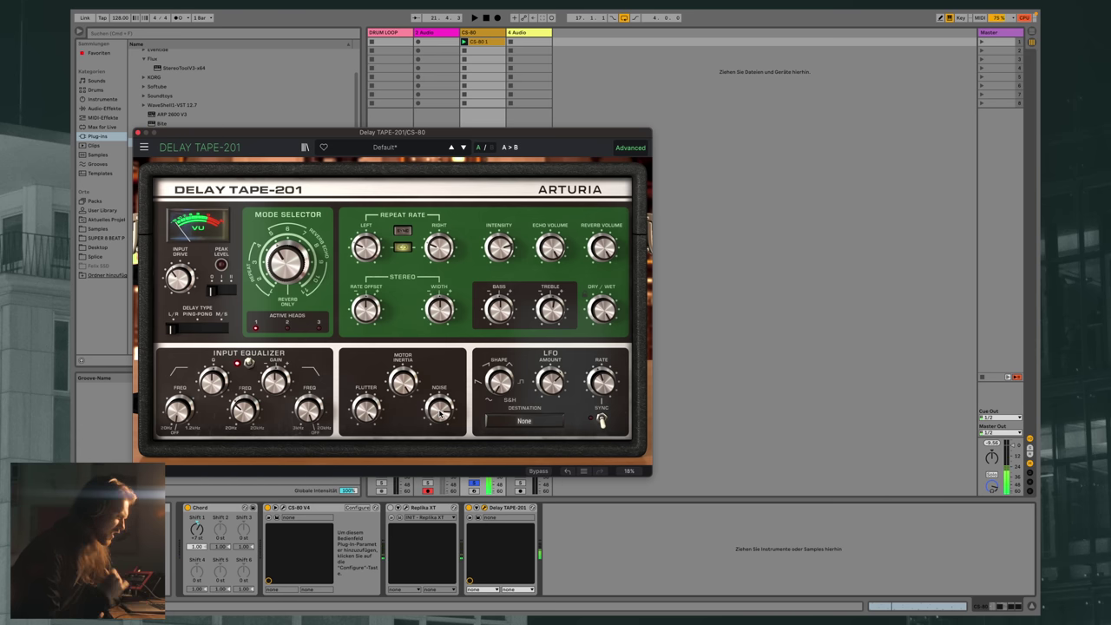
{"action": "mouse_move", "coordinate": [440, 413]}
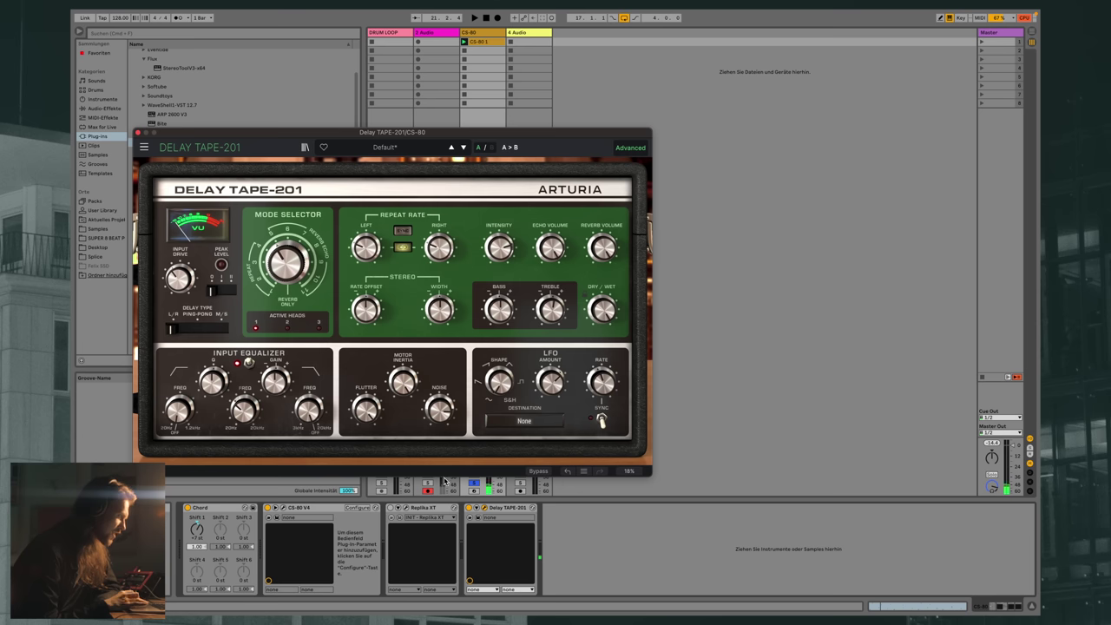
{"action": "mouse_move", "coordinate": [365, 403]}
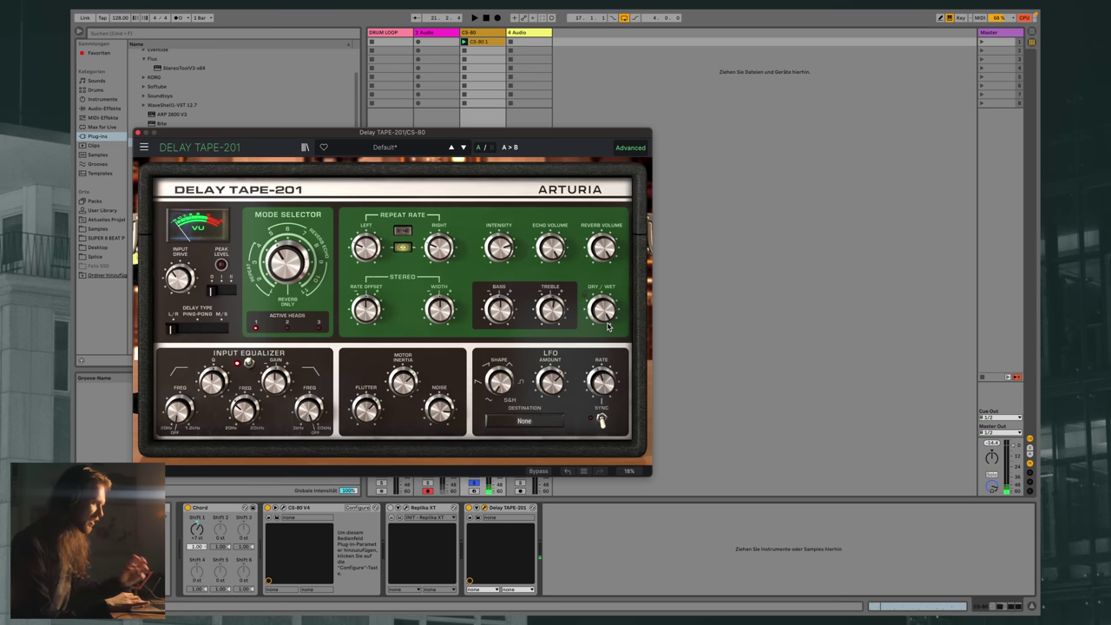
Check the Dry/Wet and Echo Volume controls, and adjust the left and right Repeat Rate while auditioning the CS-80 clip
{"action": "mouse_move", "coordinate": [602, 311]}
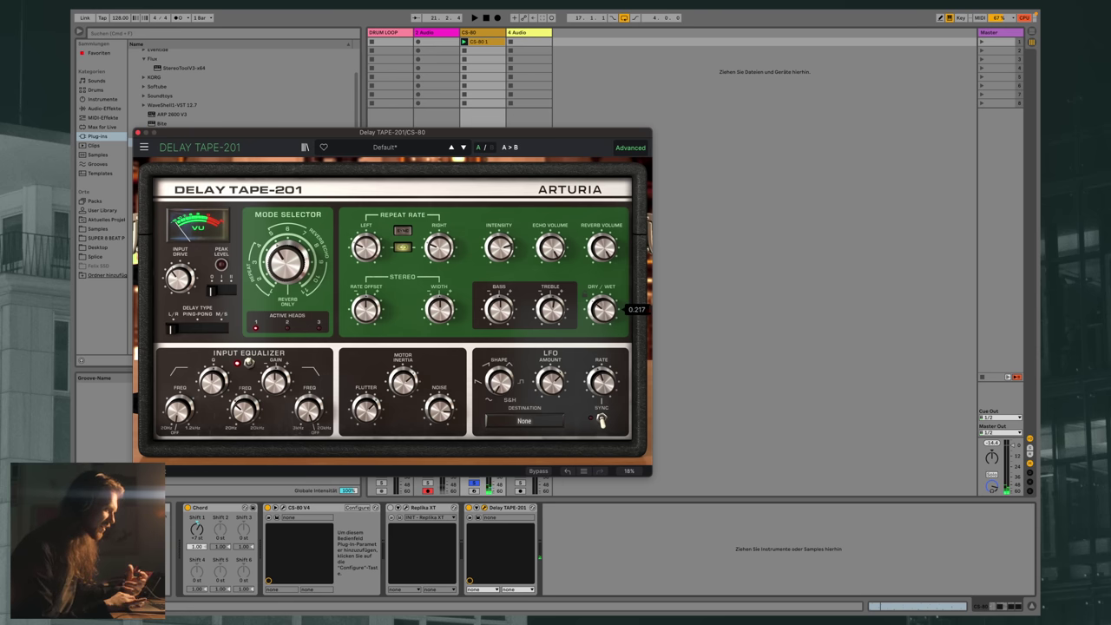
{"action": "mouse_move", "coordinate": [551, 250]}
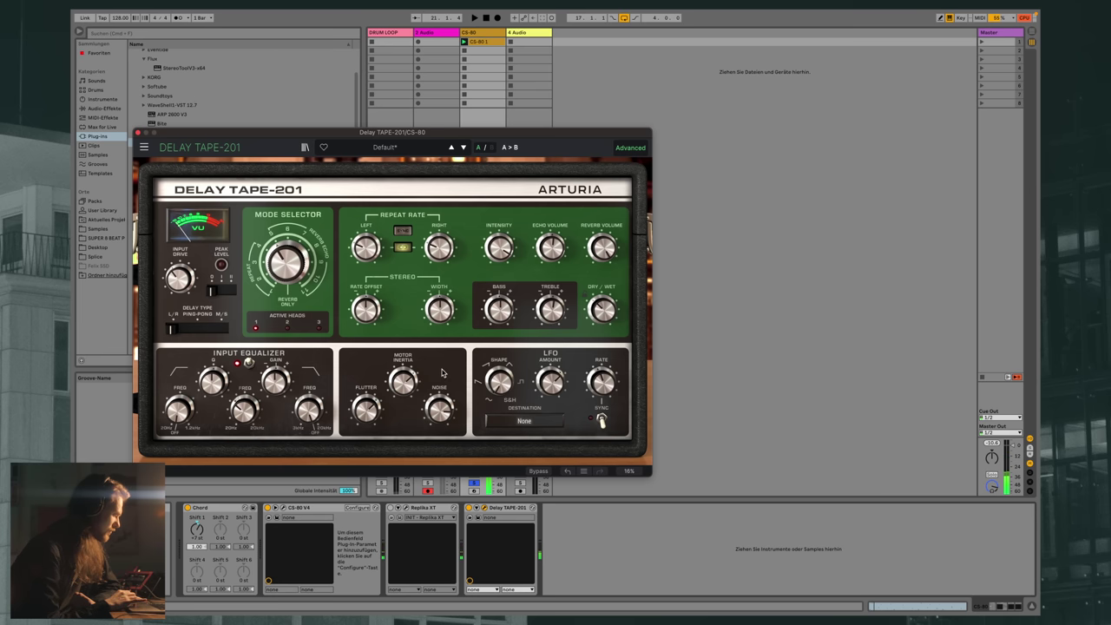
{"action": "key", "text": "space"}
{"action": "key", "text": "space"}
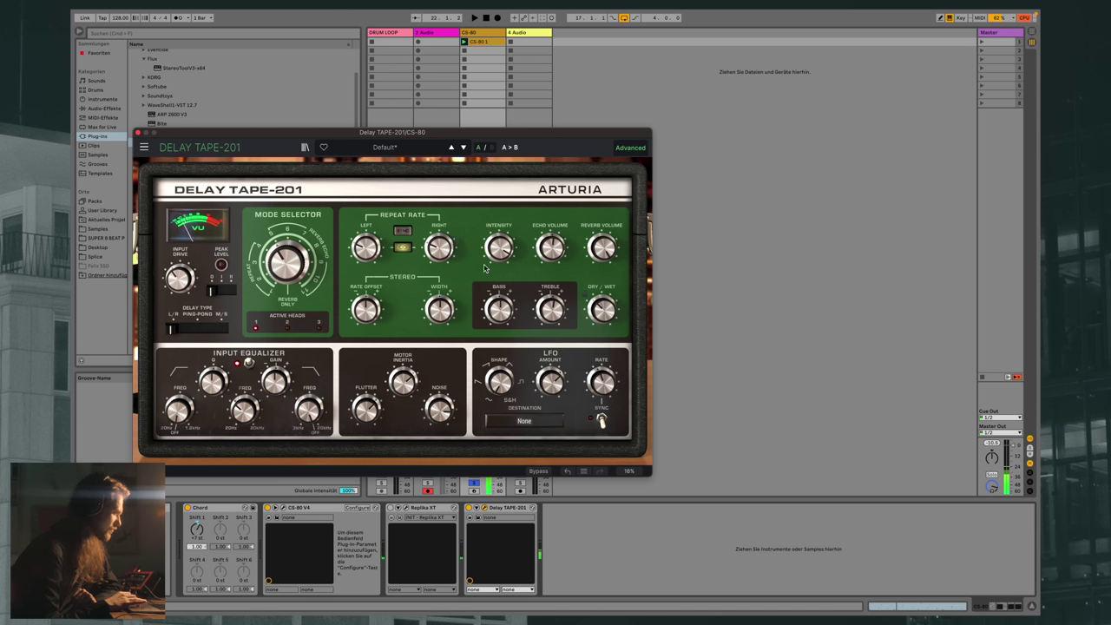
{"action": "left_click_drag", "start_coordinate": [434, 259], "coordinate": [434, 283]}
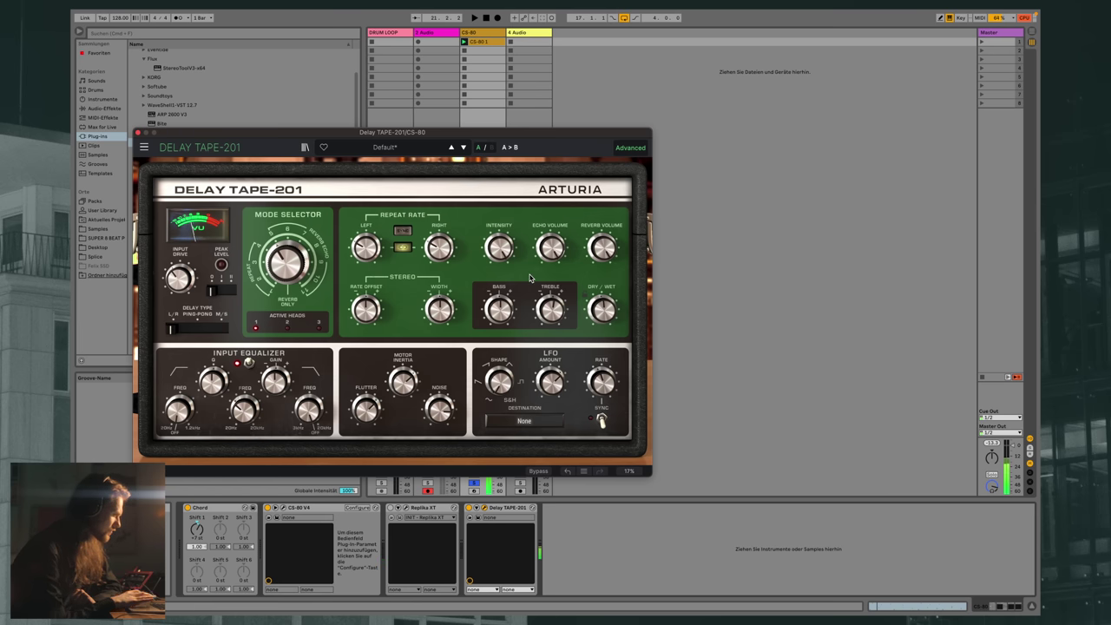
{"action": "scroll", "coordinate": [439, 408], "scroll_direction": "down", "scroll_amount": 5}
{"action": "left_click_drag", "start_coordinate": [366, 249], "coordinate": [440, 251]}
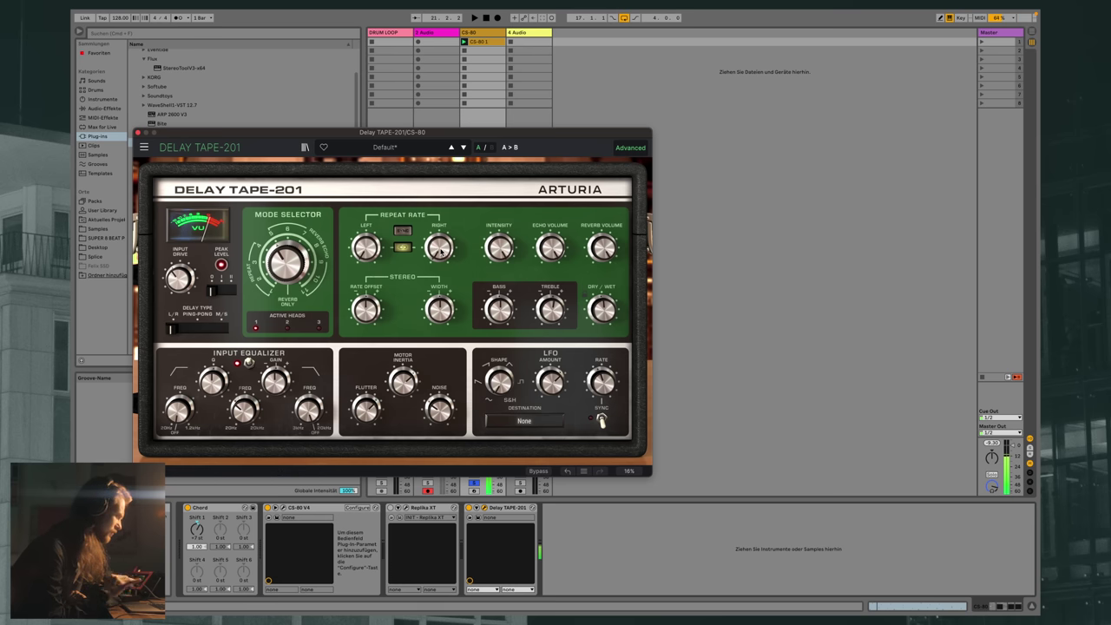
Replay the clip while raising the right Repeat Rate and lowering Echo Volume, and close the Delay TAPE-201 window
{"action": "key", "text": "space"}
{"action": "key", "text": "space"}
{"action": "left_click_drag", "start_coordinate": [440, 251], "coordinate": [440, 231]}
{"action": "left_click_drag", "start_coordinate": [550, 248], "coordinate": [551, 279]}
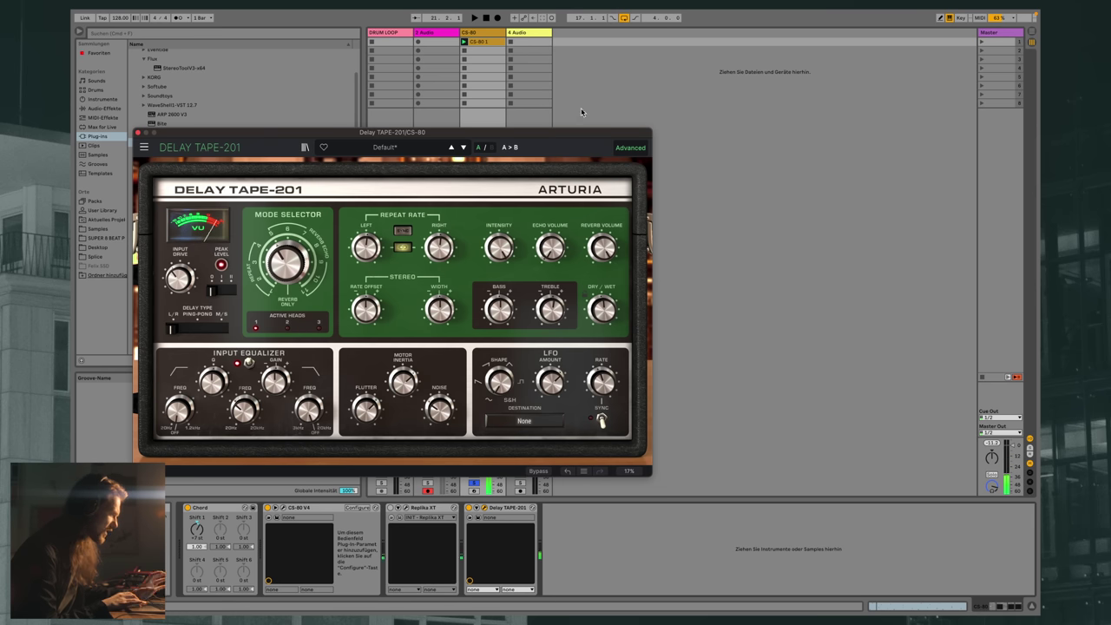
{"action": "left_click", "coordinate": [137, 132]}
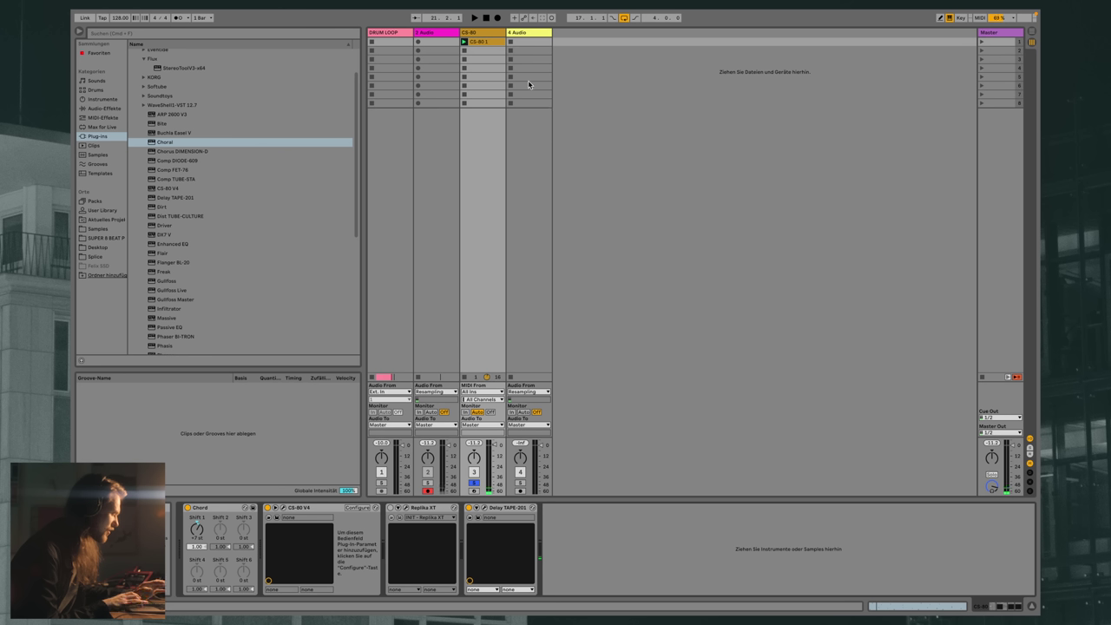
Switch on Replika XT on the CS-80 track to view its Tape mode settings, and switch it off and close its window
{"action": "left_click", "coordinate": [391, 508]}
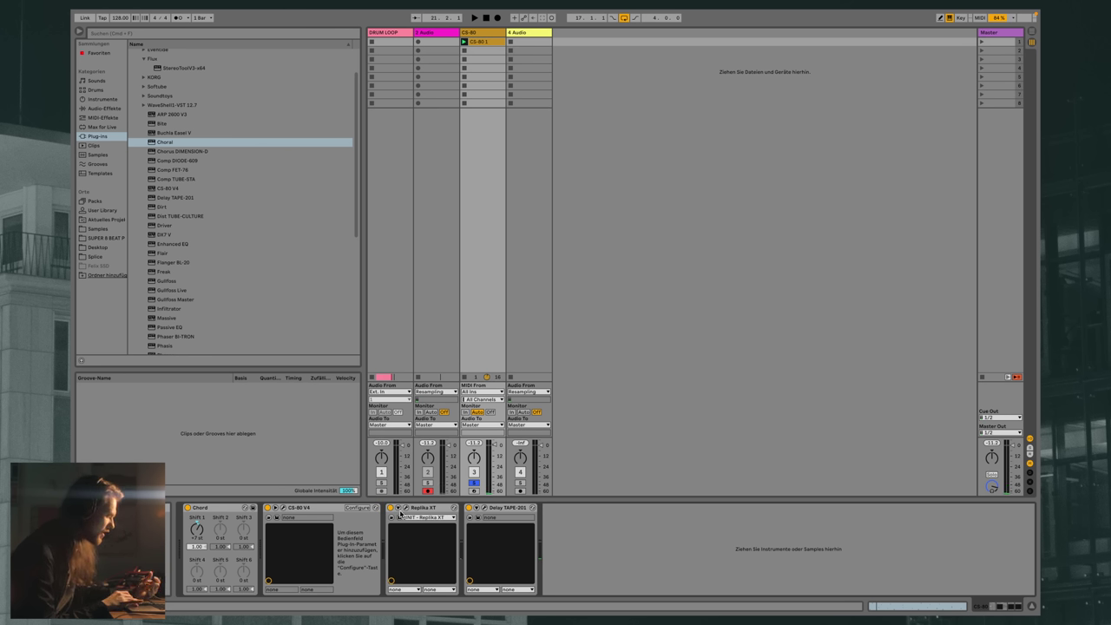
{"action": "left_click", "coordinate": [403, 508]}
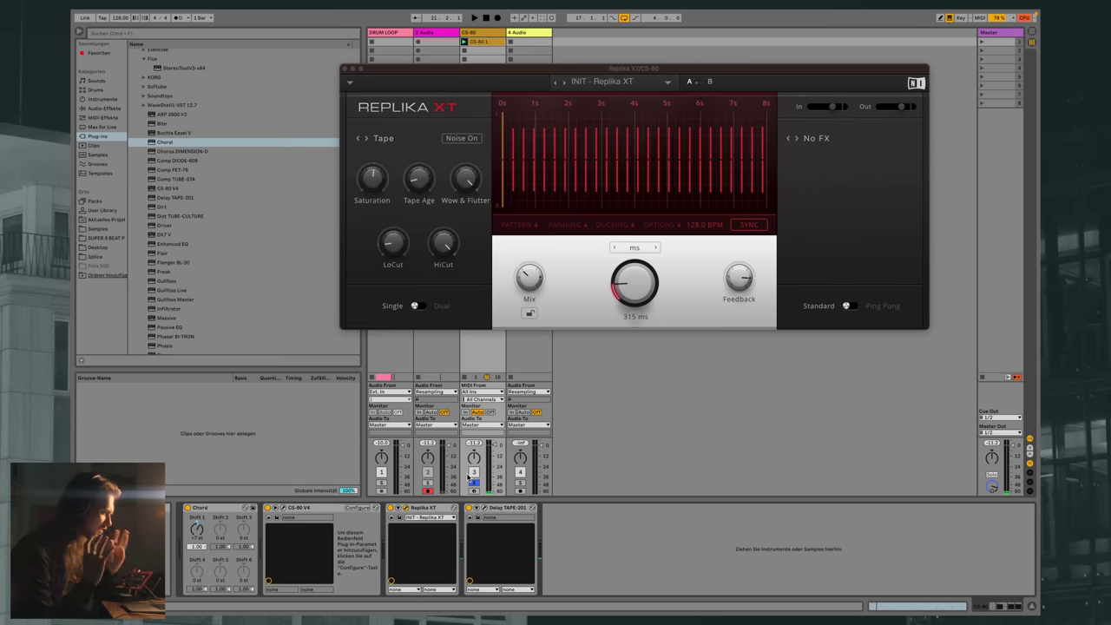
{"action": "left_click", "coordinate": [390, 511]}
{"action": "left_click", "coordinate": [407, 510]}
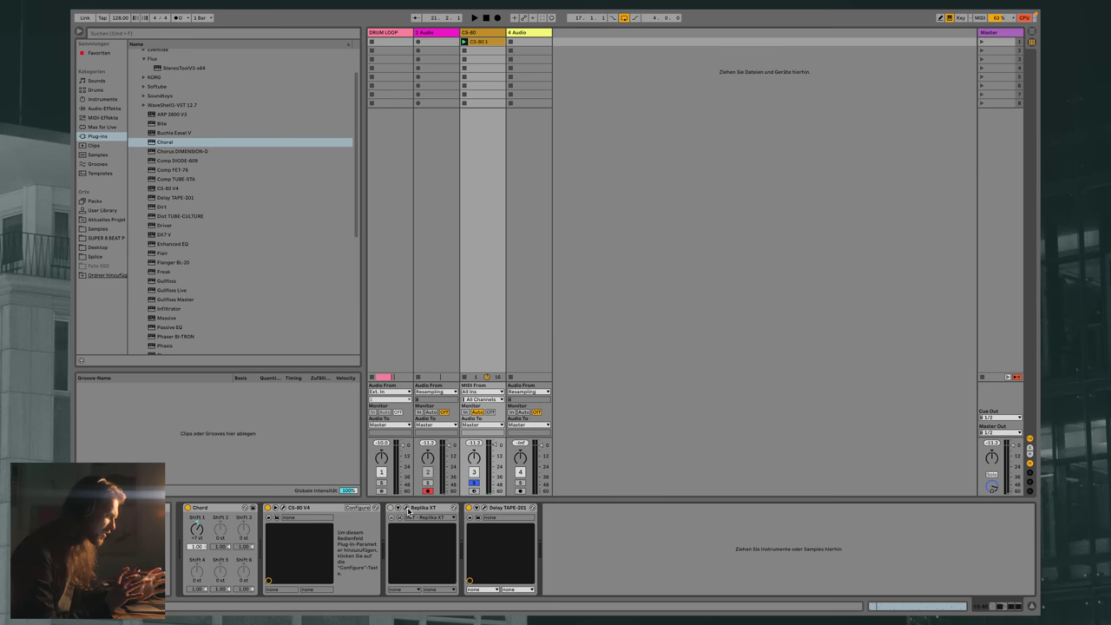
View the Delay TAPE-201 window again, move it higher on the screen, and close it
{"action": "left_click", "coordinate": [486, 509]}
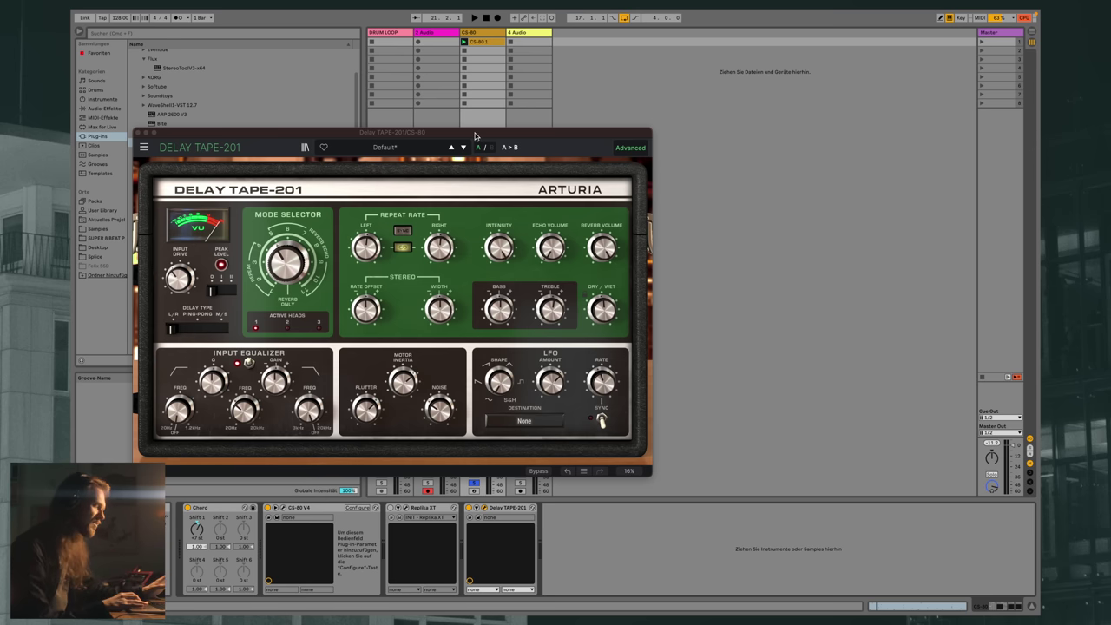
{"action": "left_click_drag", "start_coordinate": [476, 136], "coordinate": [473, 96]}
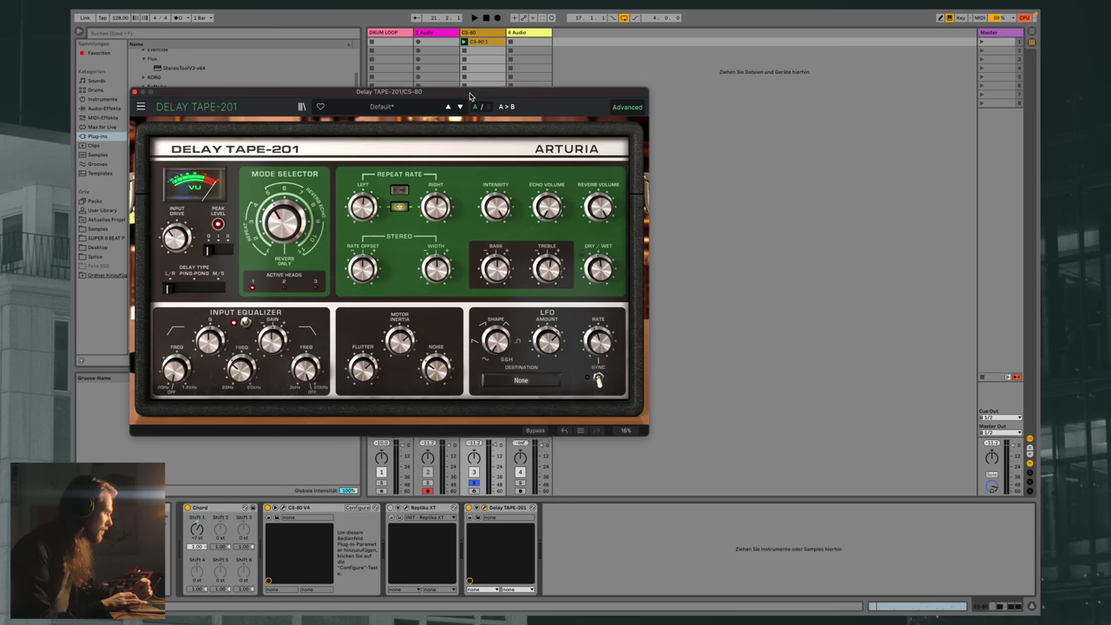
{"action": "left_click", "coordinate": [133, 92]}
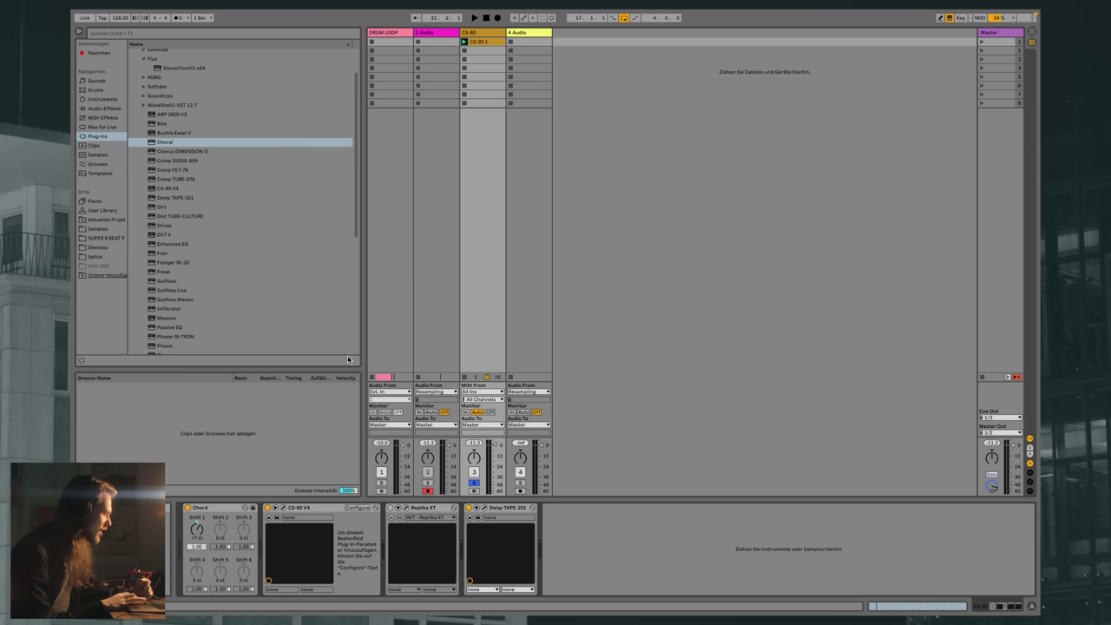